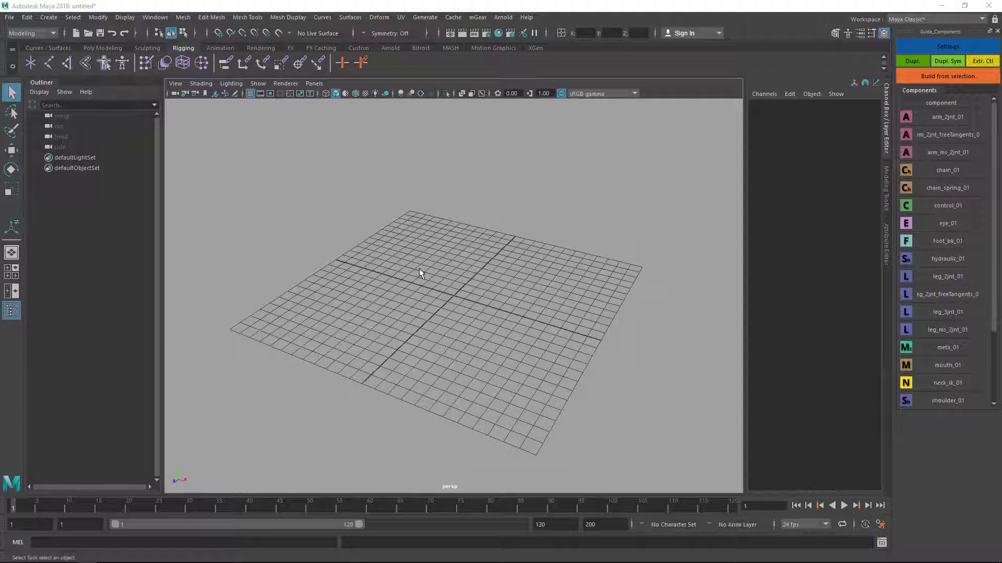
Step: Open the mGear rope rig generator and move its window clear of the grid
alt+drag(419, 269, 428, 262)
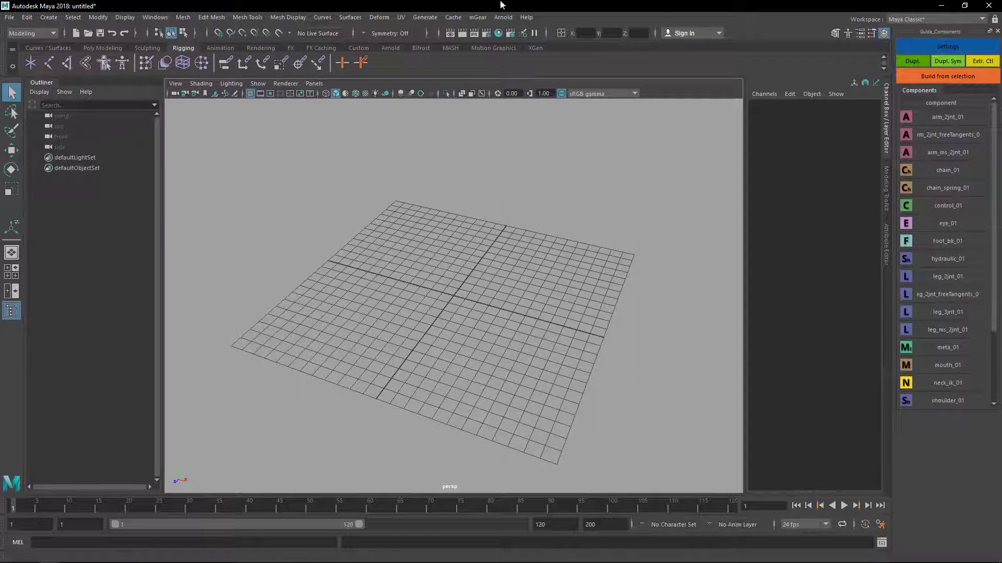
click(478, 17)
mouse_move(491, 66)
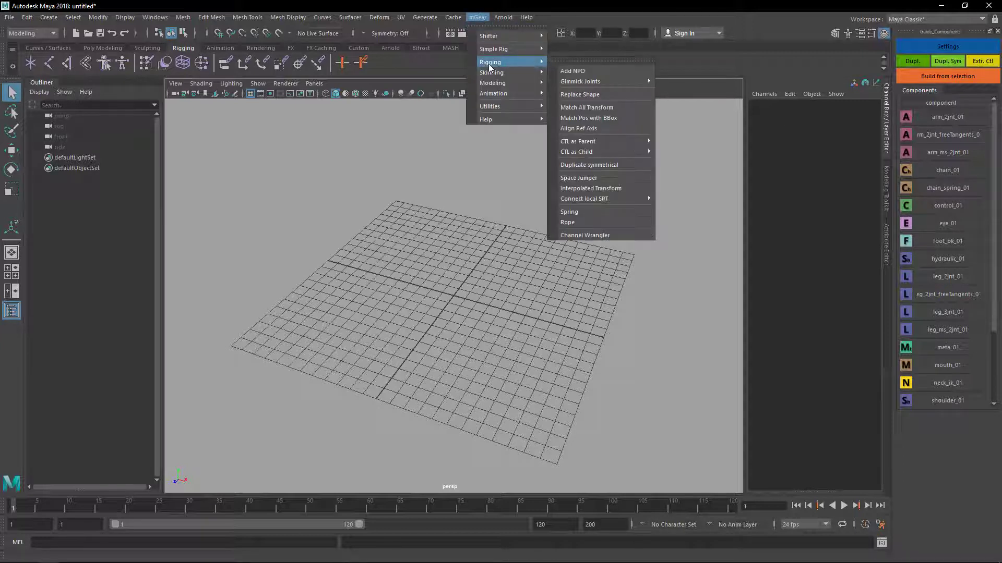
click(575, 221)
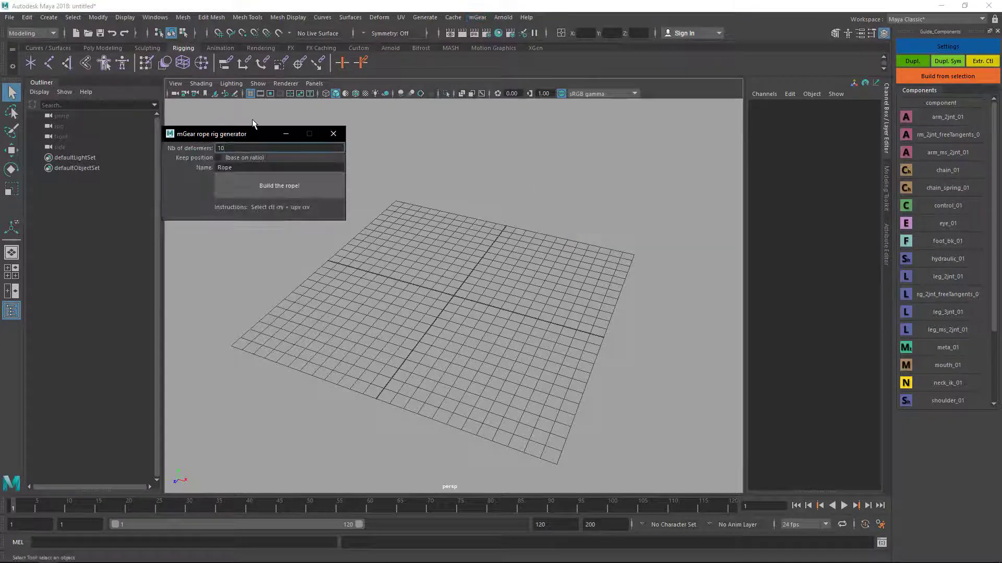
drag(243, 136, 250, 110)
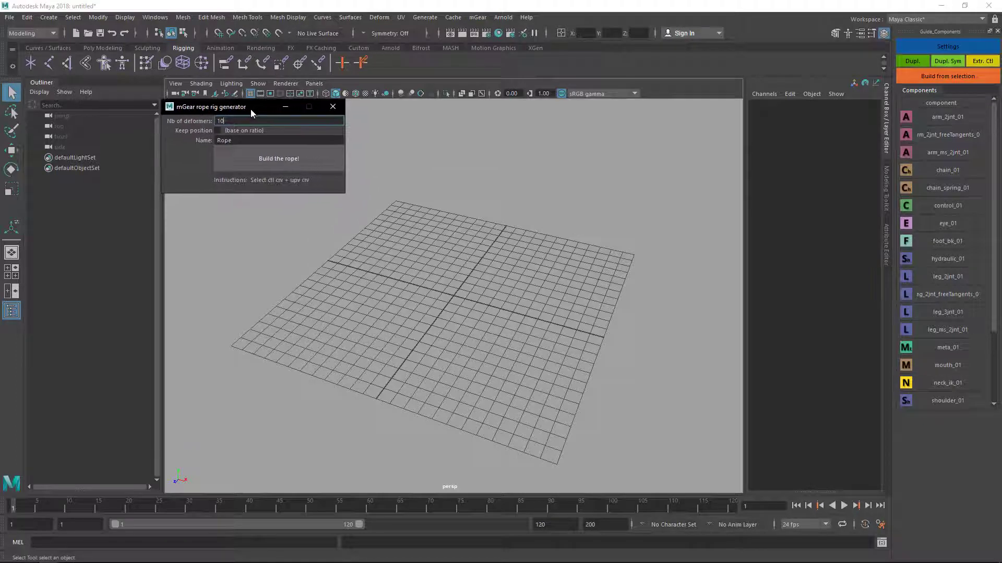
Step: Add a chain_spring_01 guide component along X with a spacing of 1.0 and name it tail
alt+drag(490, 342, 612, 284)
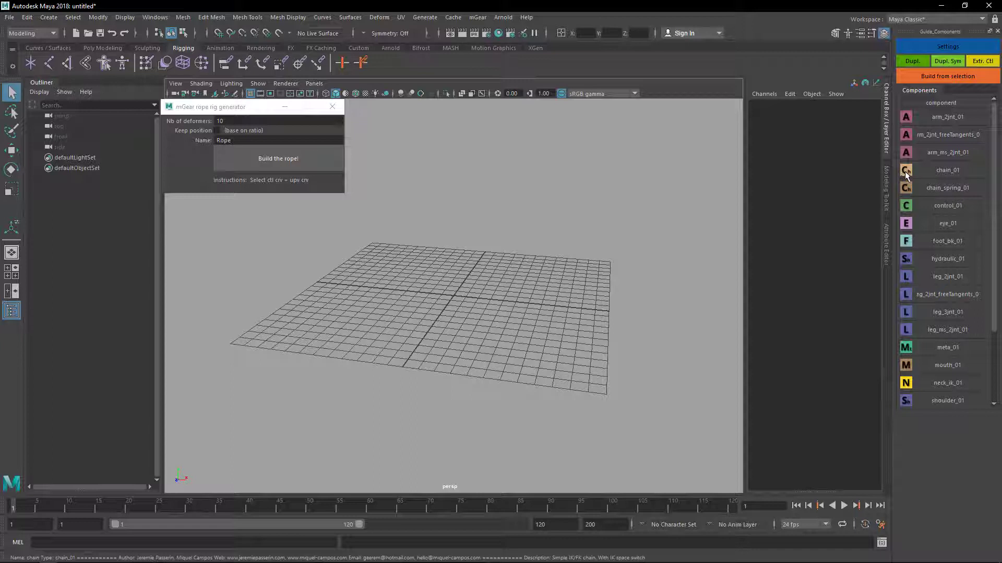
click(907, 187)
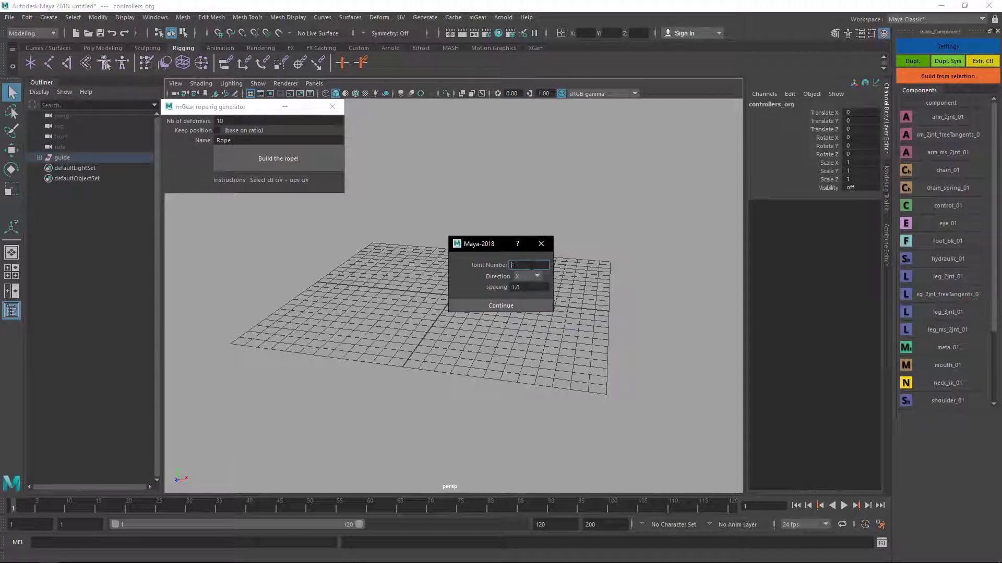
click(519, 303)
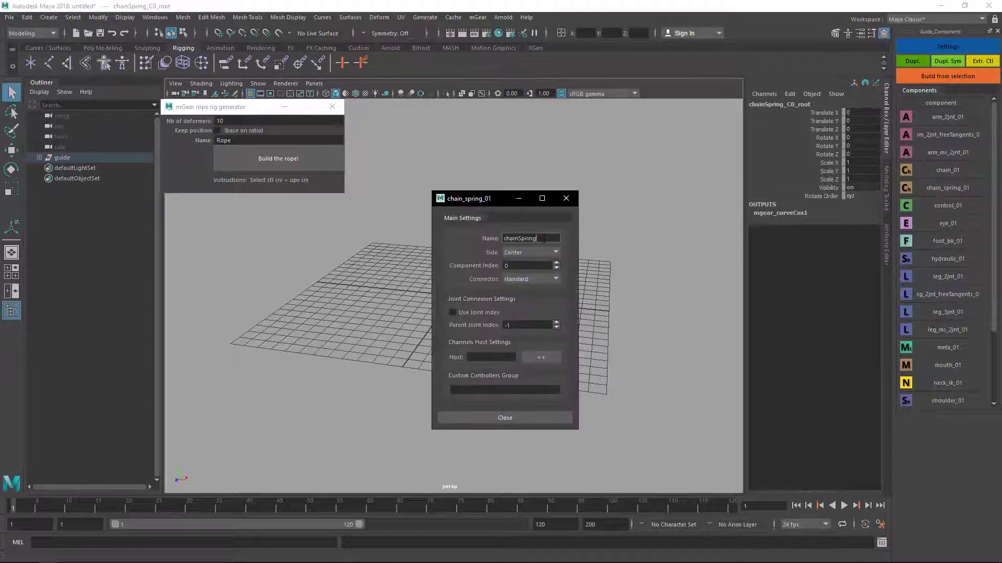
double_click(544, 239)
text(tail)
click(488, 418)
key(f)
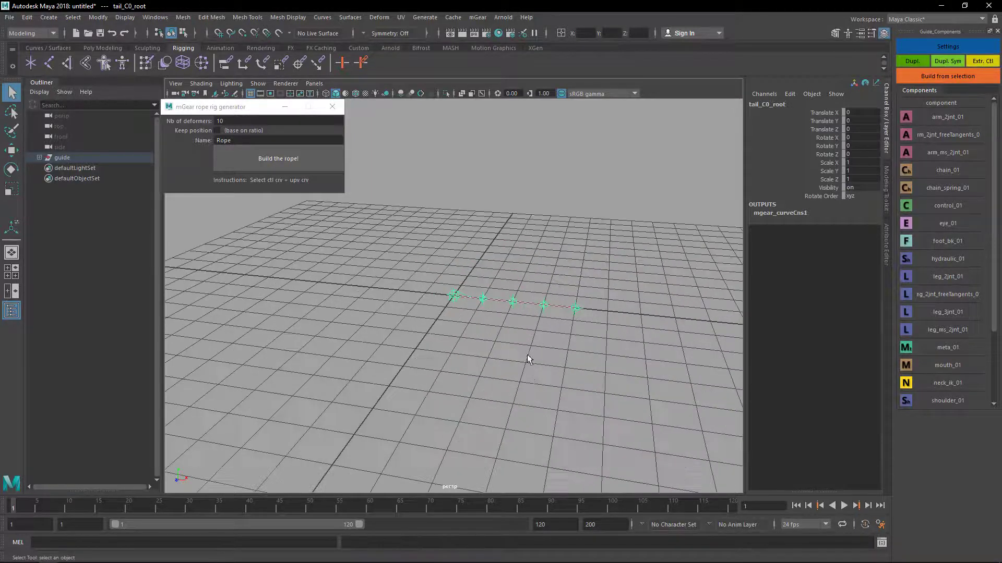
alt+drag(526, 355, 501, 357)
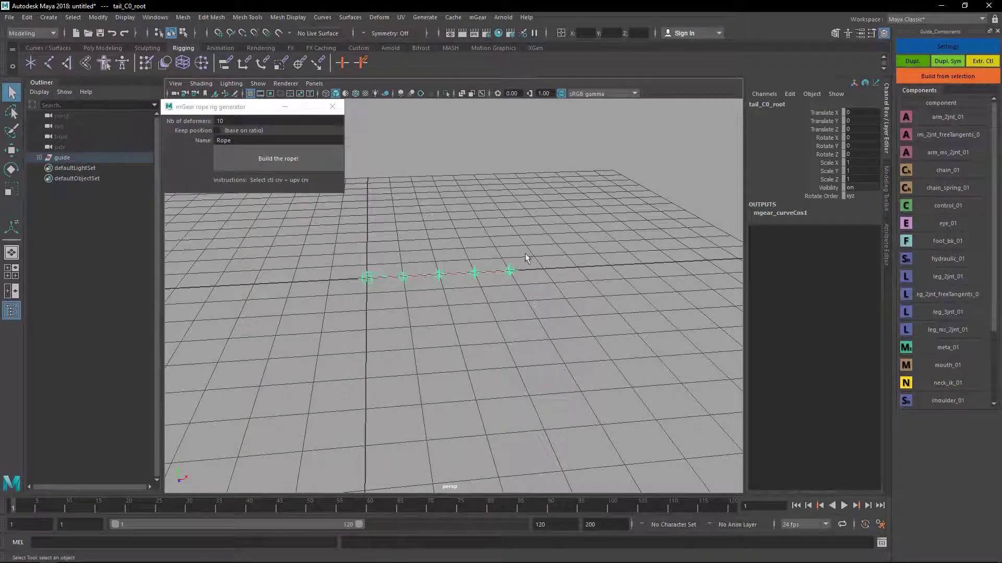
alt+drag(525, 258, 292, 209)
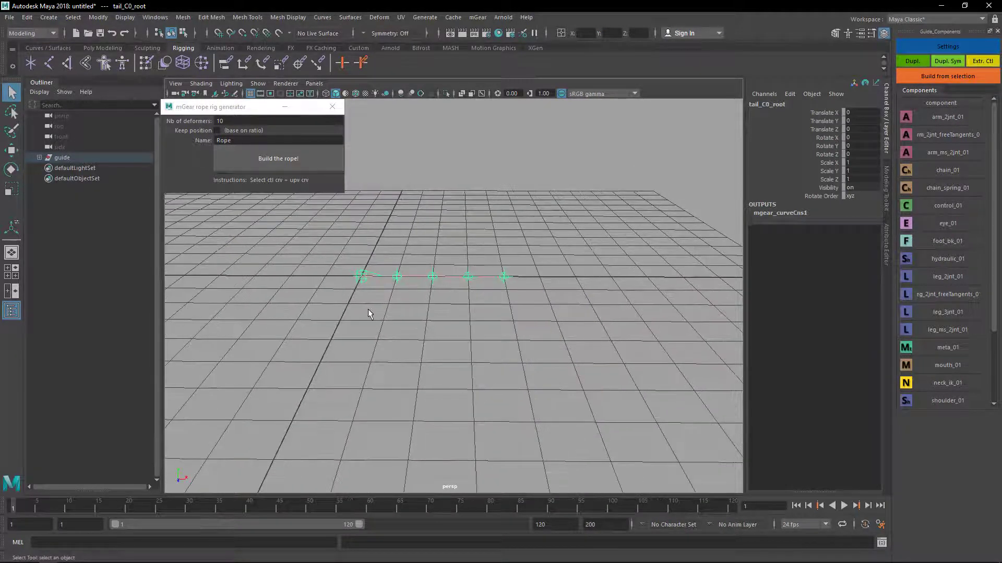
alt+right_drag(369, 310, 418, 319)
alt+drag(431, 276, 437, 285)
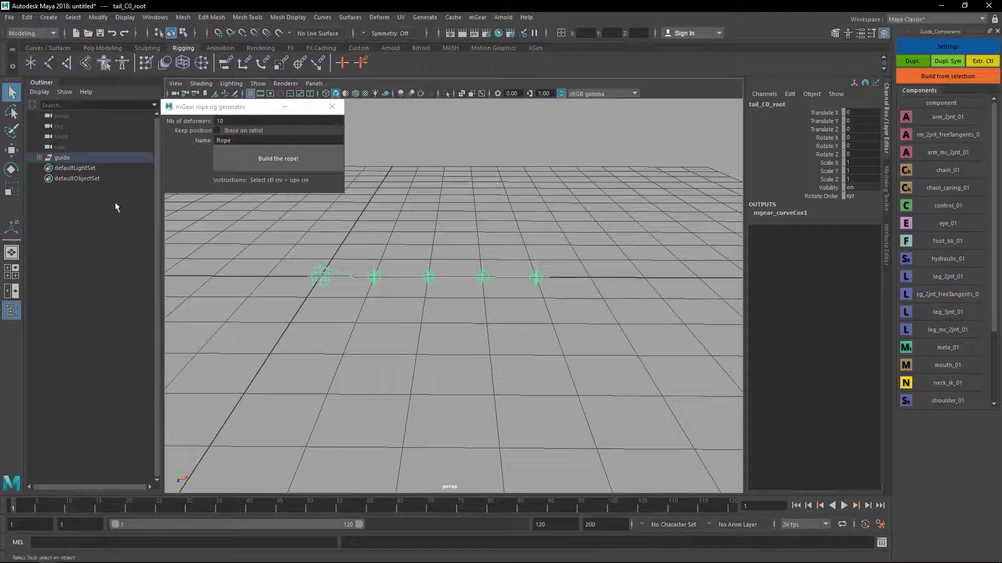
Step: Build the rig from the whole tail guide
click(61, 158)
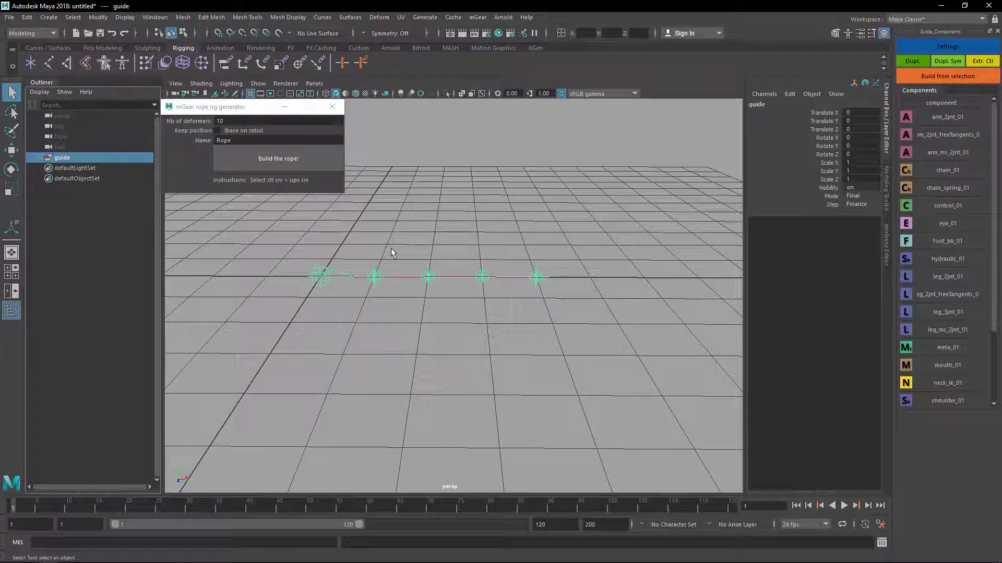
alt+drag(419, 275, 385, 318)
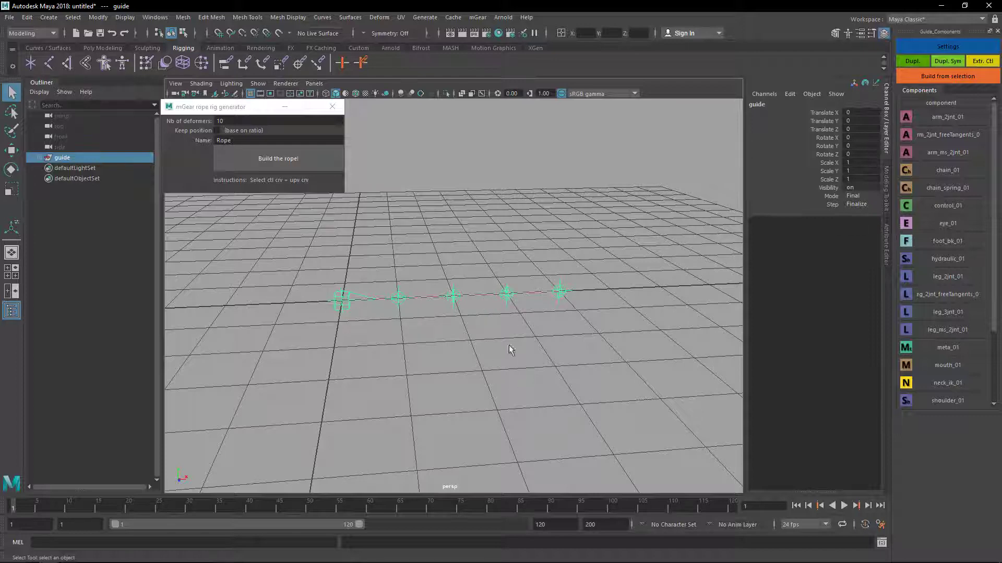
alt+drag(364, 324, 409, 347)
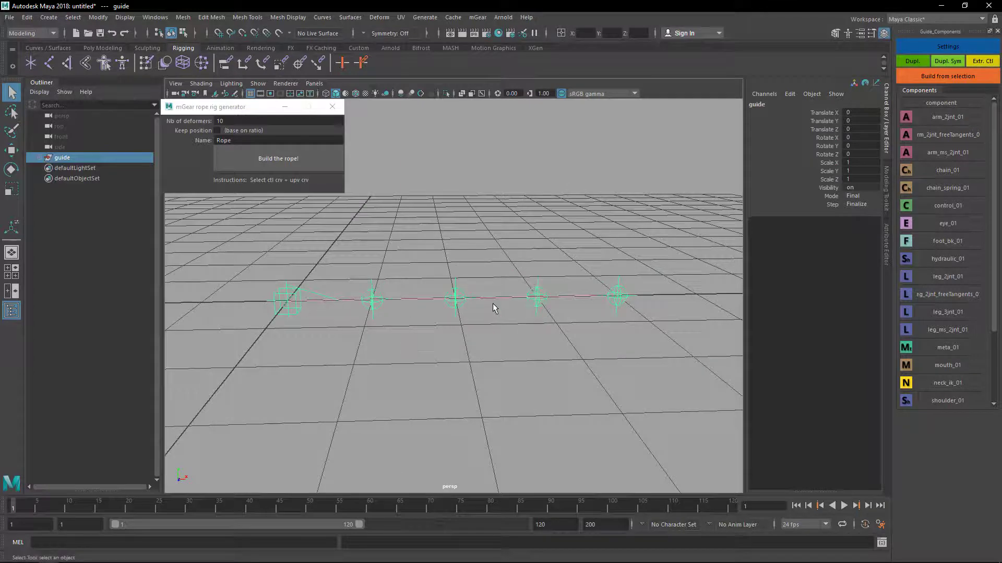
alt+drag(571, 324, 589, 342)
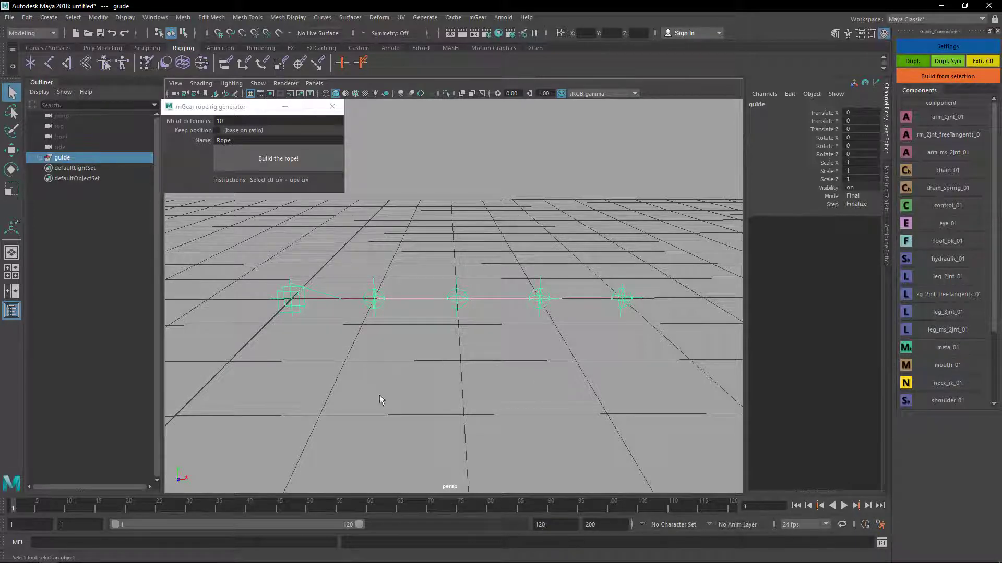
alt+drag(380, 402, 328, 311)
alt+drag(624, 311, 315, 301)
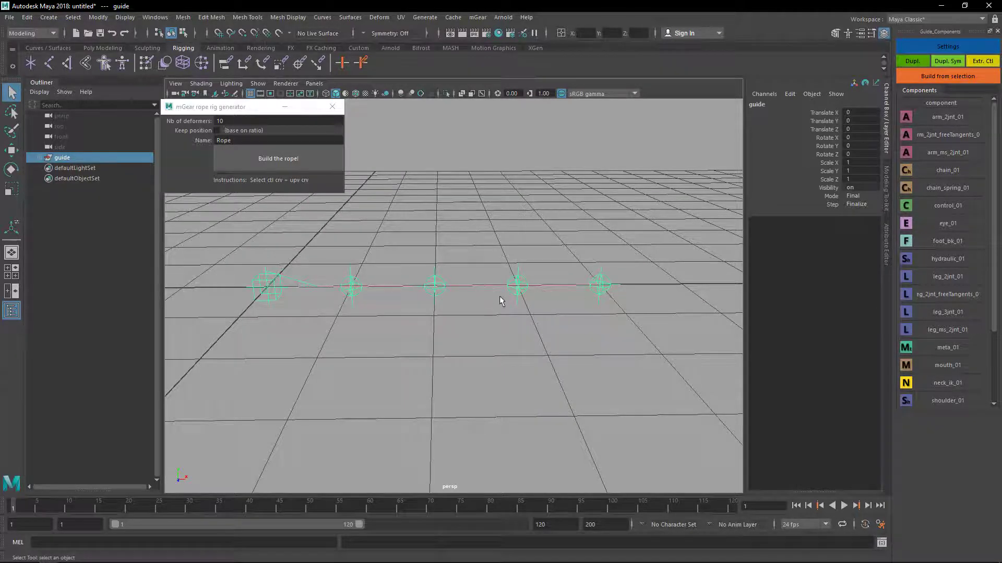
alt+drag(501, 299, 530, 291)
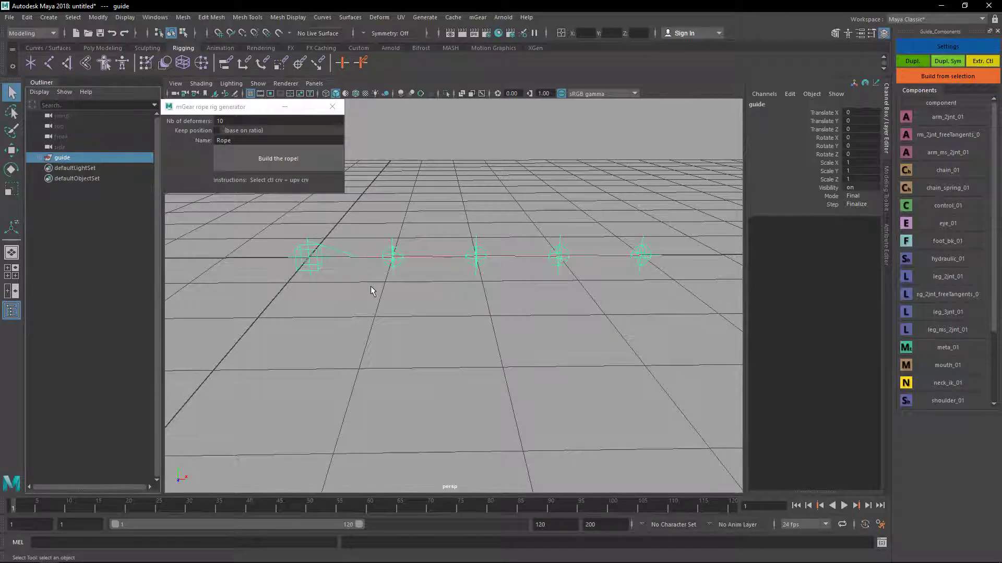
click(947, 77)
Step: Examine the controls and joints of the built tail rig from several angles and distances
alt+drag(468, 301, 512, 336)
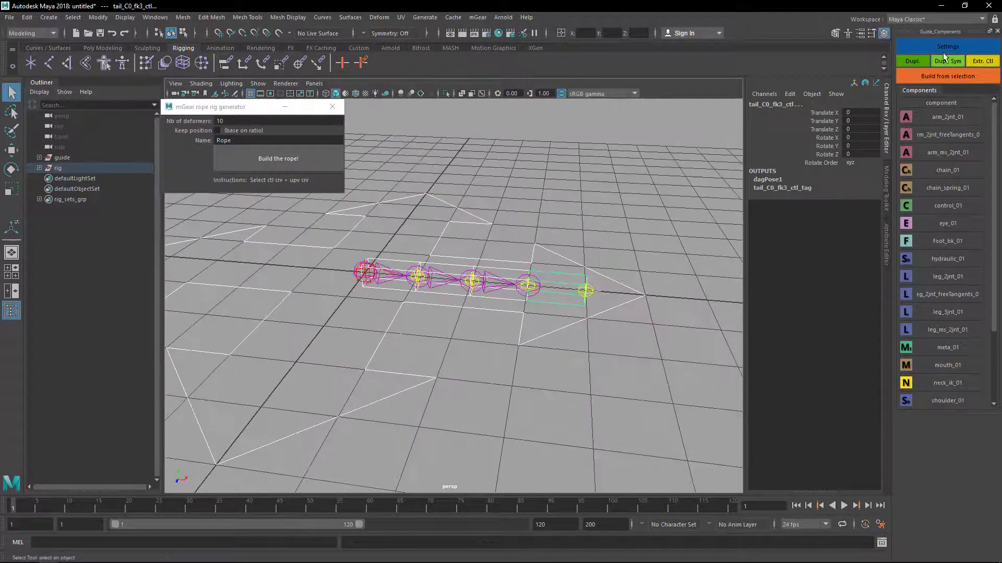
alt+drag(586, 376, 585, 349)
alt+drag(428, 287, 454, 300)
alt+drag(399, 321, 466, 345)
alt+middle_drag(470, 401, 454, 384)
alt+right_drag(454, 385, 467, 338)
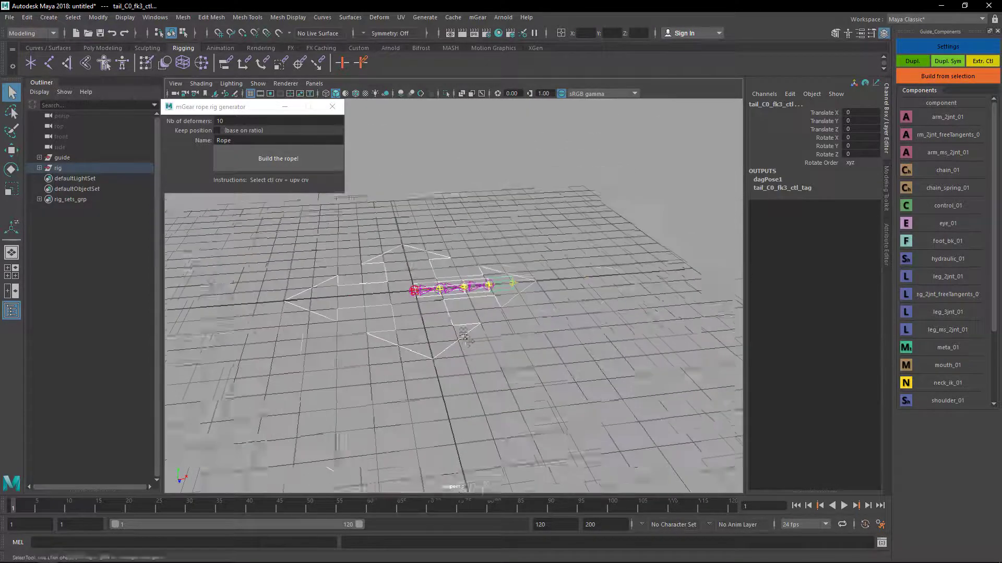
alt+middle_drag(467, 338, 466, 330)
scroll(449, 339, up, 8)
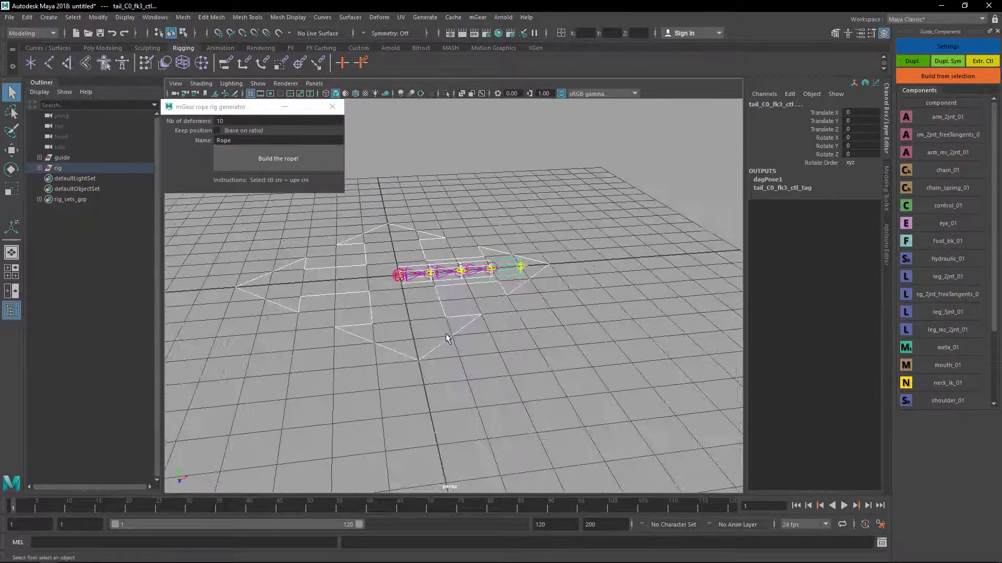
alt+drag(491, 284, 462, 256)
alt+drag(410, 278, 459, 296)
Step: Hide the viewport grid and select the tail's four FK controls together
click(251, 94)
click(379, 281)
shift+click(467, 277)
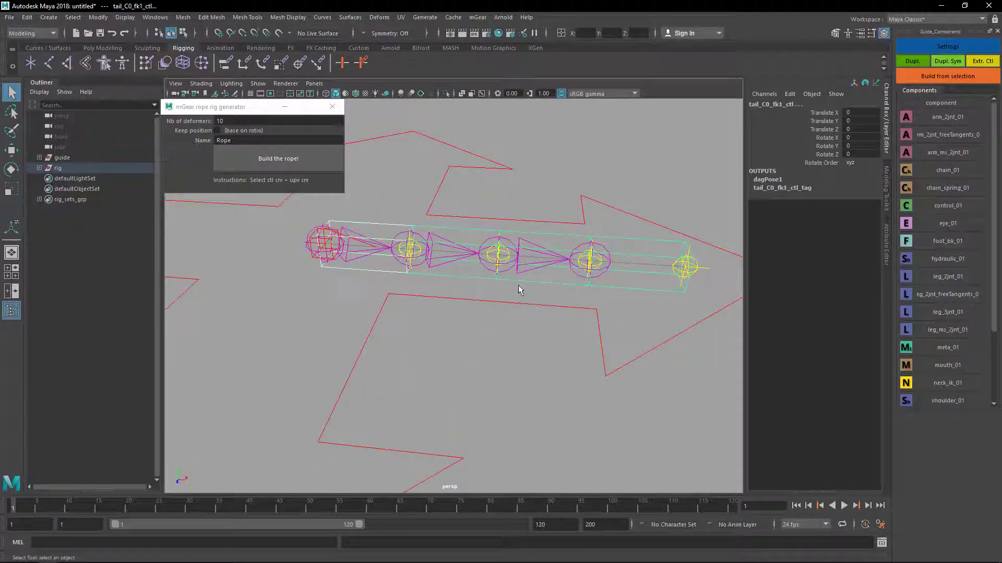
shift+click(535, 282)
shift+click(625, 287)
Step: Test the tail's bend by rotating the selected FK controls to about -36.1 on Z, and undo the rotation
alt+drag(628, 308, 621, 269)
key(e)
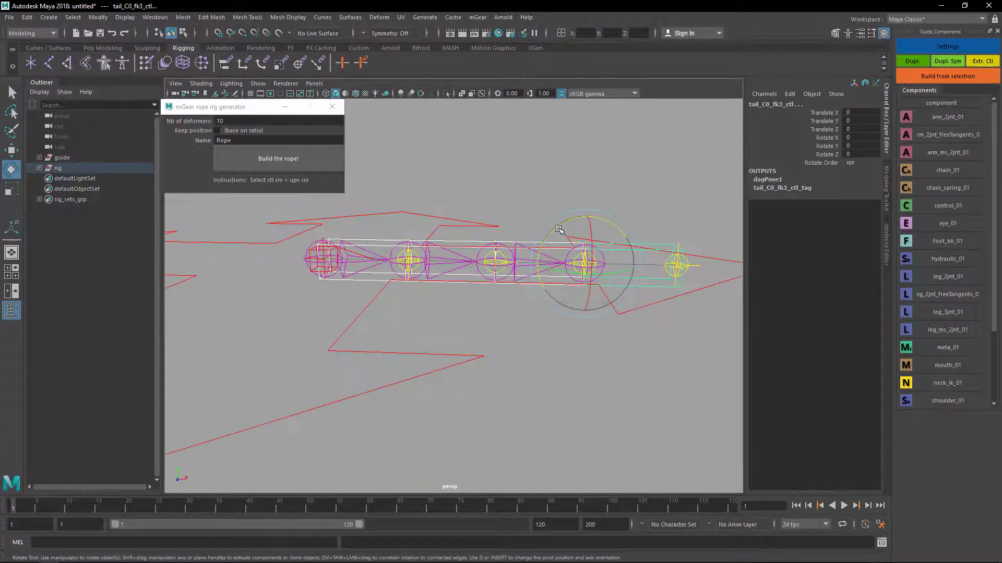
drag(558, 227, 585, 228)
alt+drag(532, 351, 523, 295)
alt+middle_drag(360, 214, 462, 151)
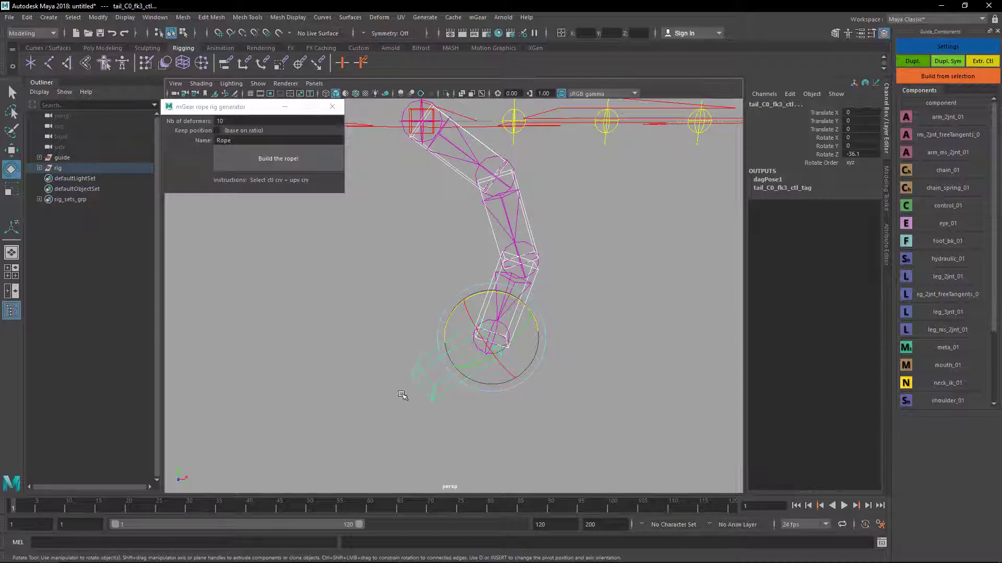
alt+middle_drag(521, 227, 515, 271)
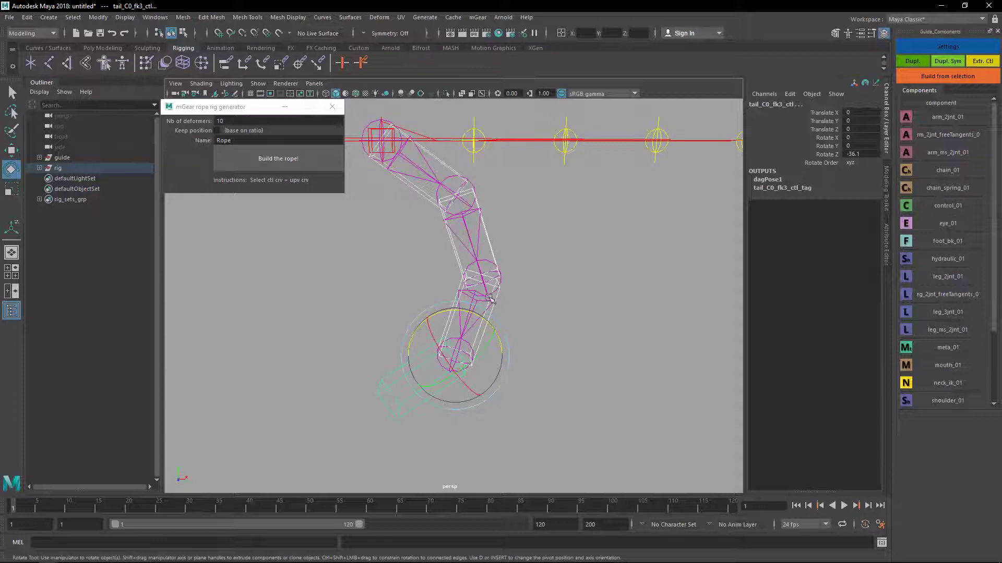
alt+drag(516, 337, 506, 307)
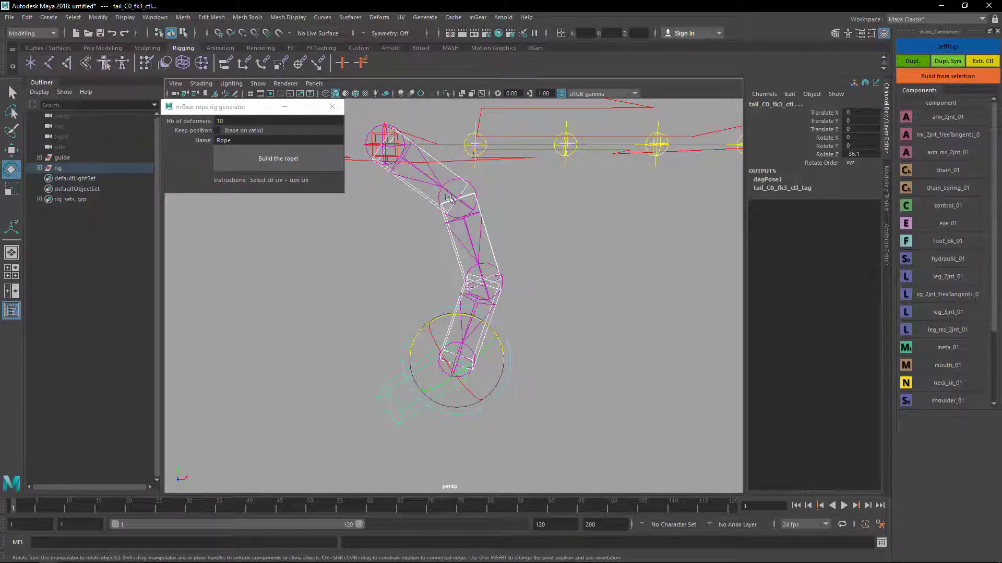
alt+drag(510, 398, 523, 354)
key(ctrl+z)
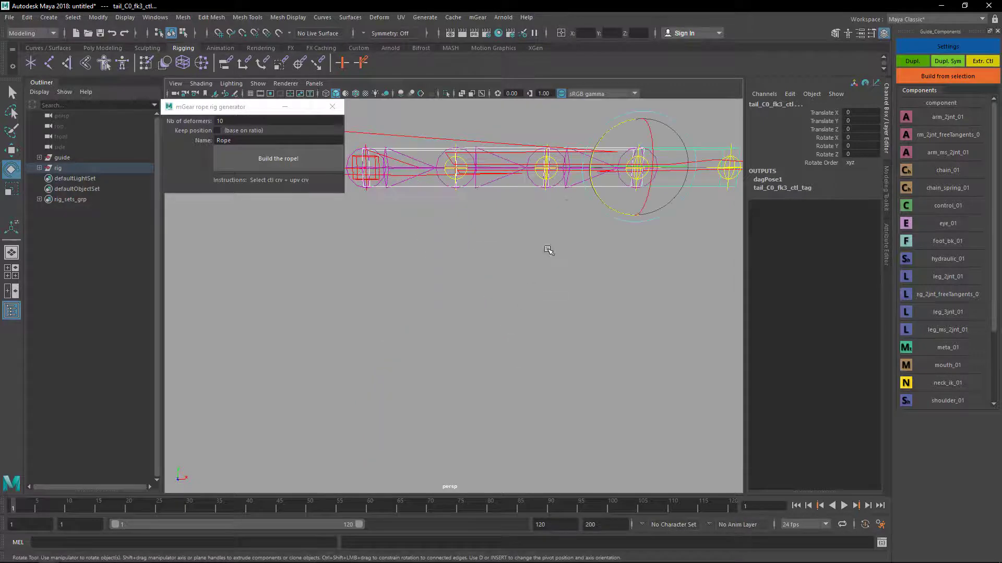
Step: Delete the built rig from the scene, keeping only the guide
alt+drag(548, 250, 584, 347)
key(q)
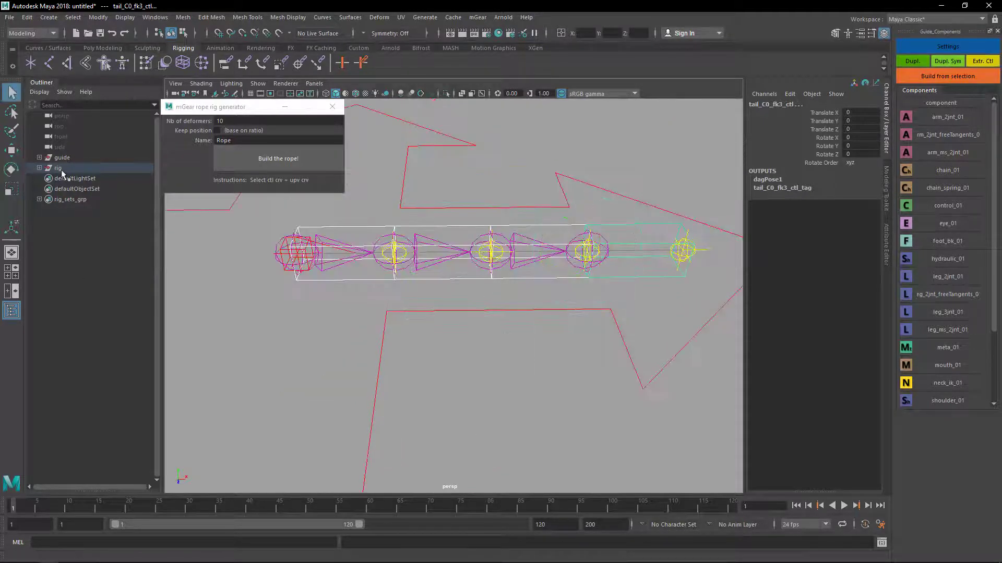
click(60, 171)
key(Delete)
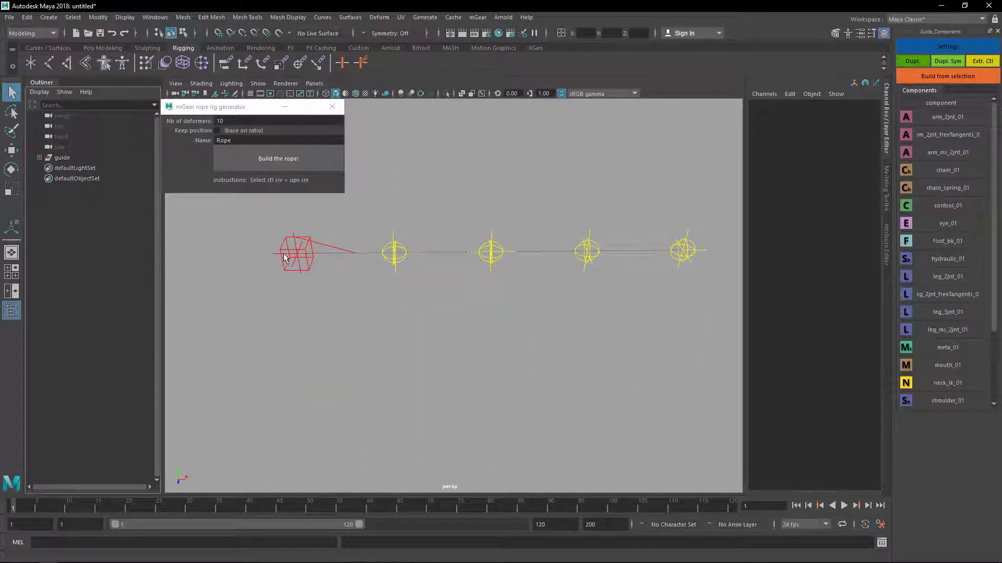
Step: Add a control_01 guide component under the tail root and name it tailTweak
click(307, 266)
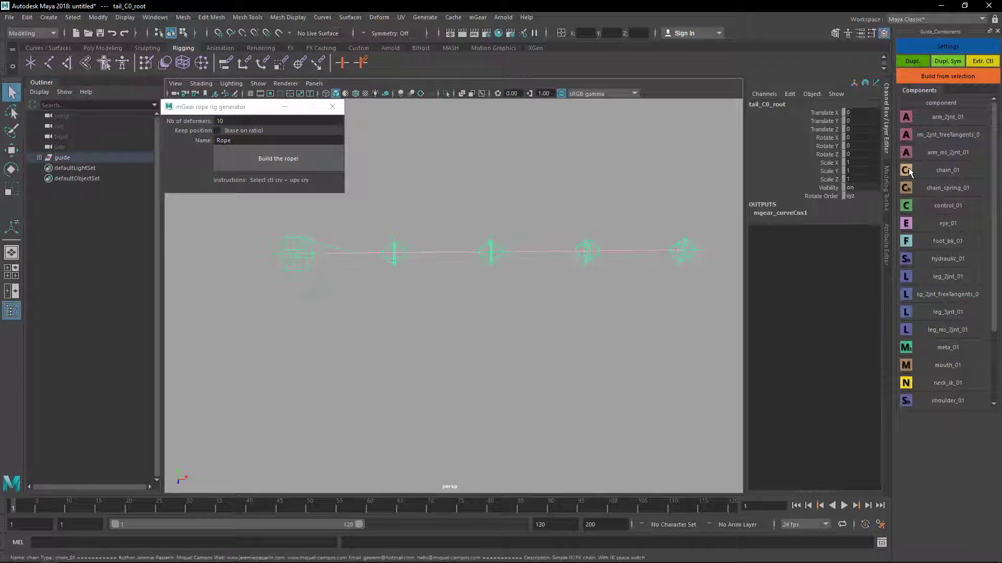
double_click(905, 210)
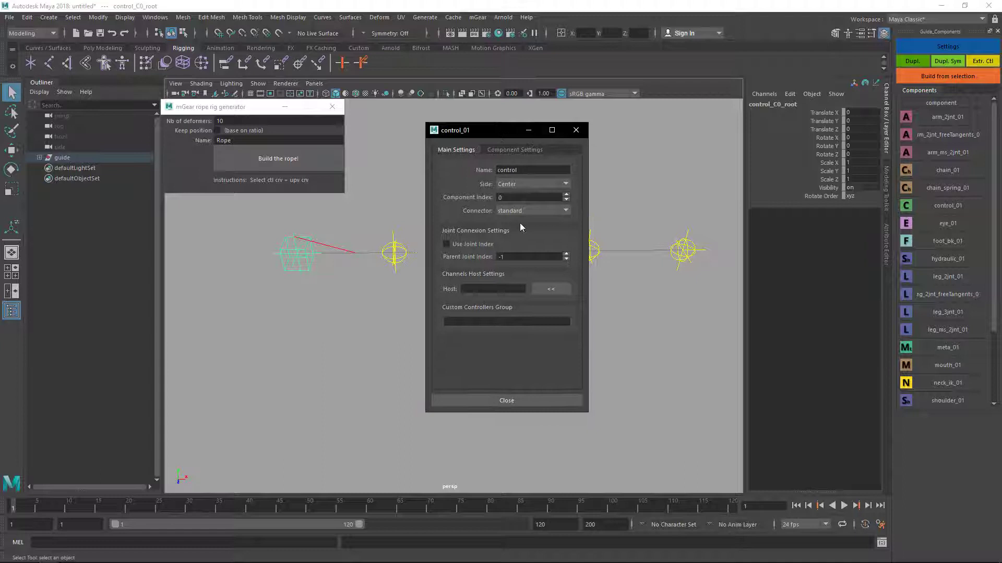
double_click(519, 171)
text(c)
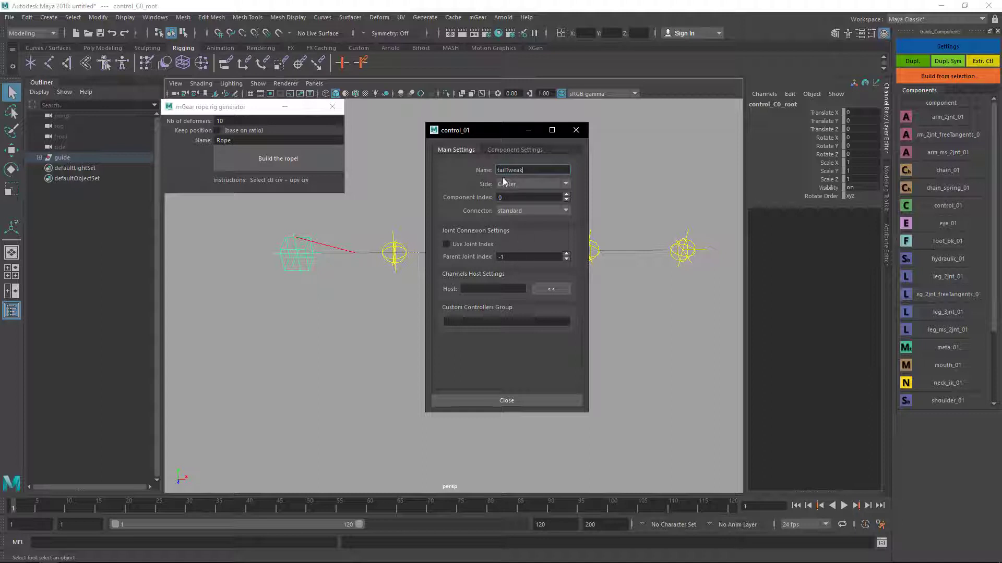
text(ailTweak)
Step: Set the tailTweak component's control shape to Circle and close its settings
click(503, 151)
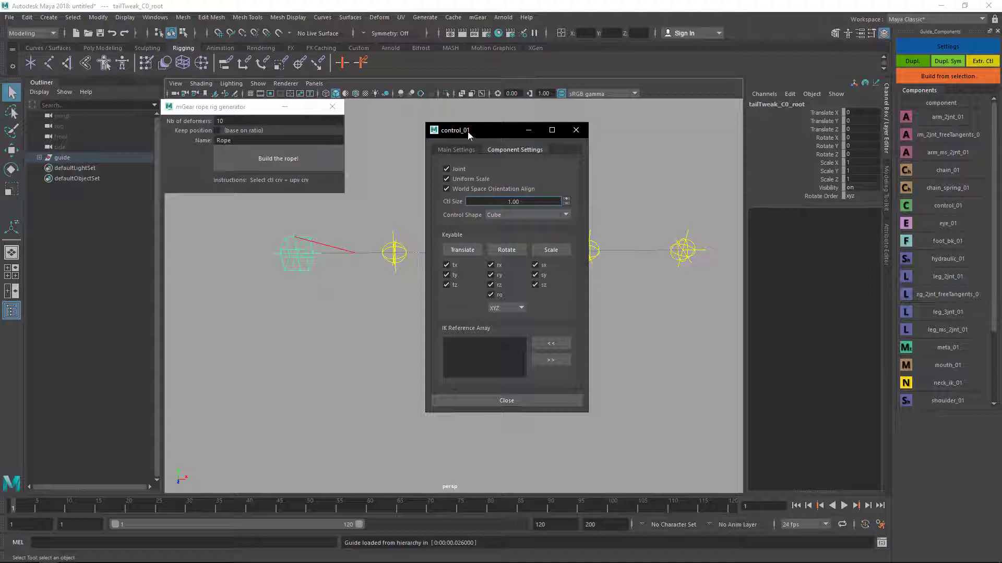
drag(468, 131, 559, 125)
alt+drag(271, 349, 331, 334)
click(599, 209)
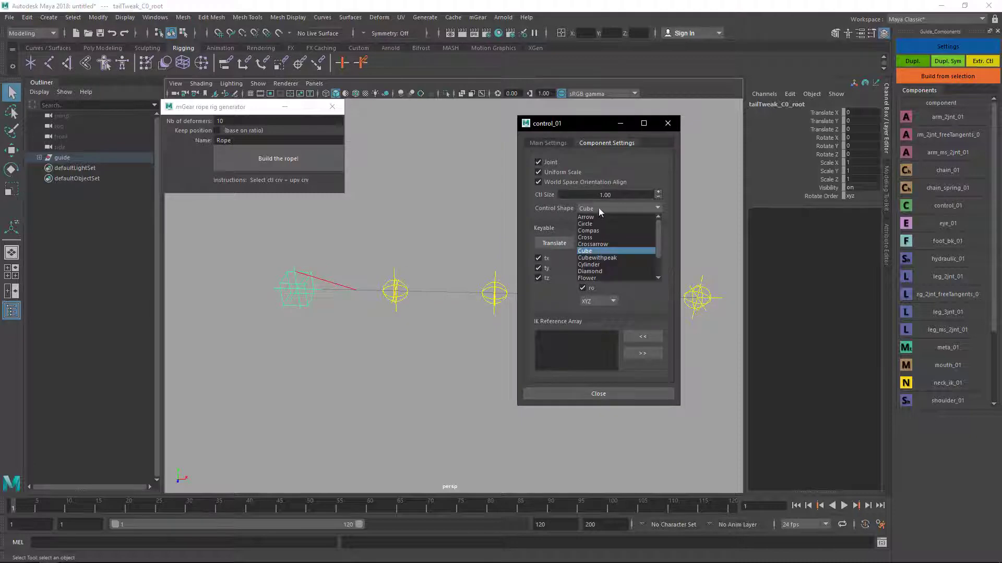
click(600, 224)
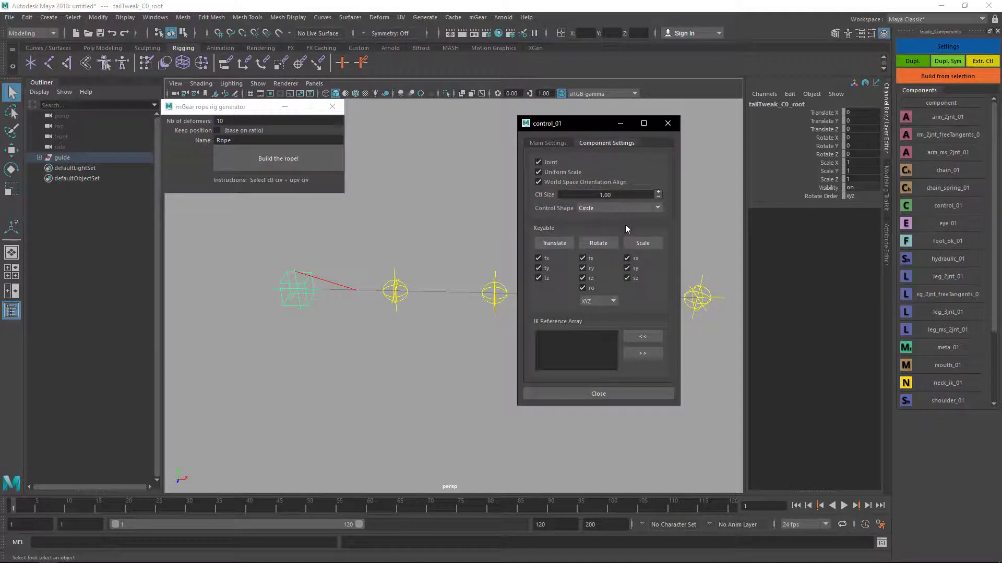
click(621, 393)
alt+drag(417, 321, 358, 334)
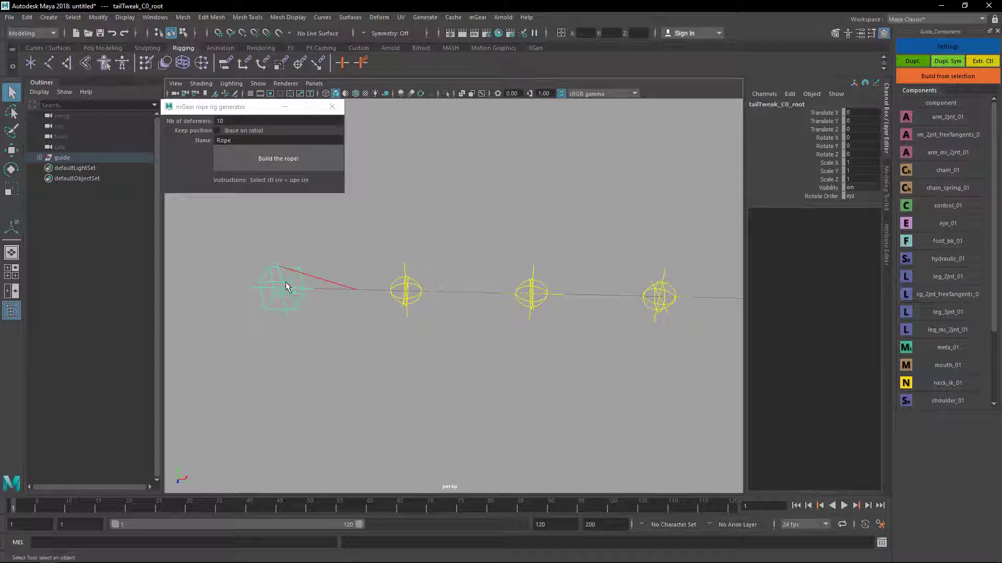
Step: Scale the tailTweak_C0_root guide up uniformly to about 1.418
alt+middle_drag(287, 299, 340, 290)
key(r)
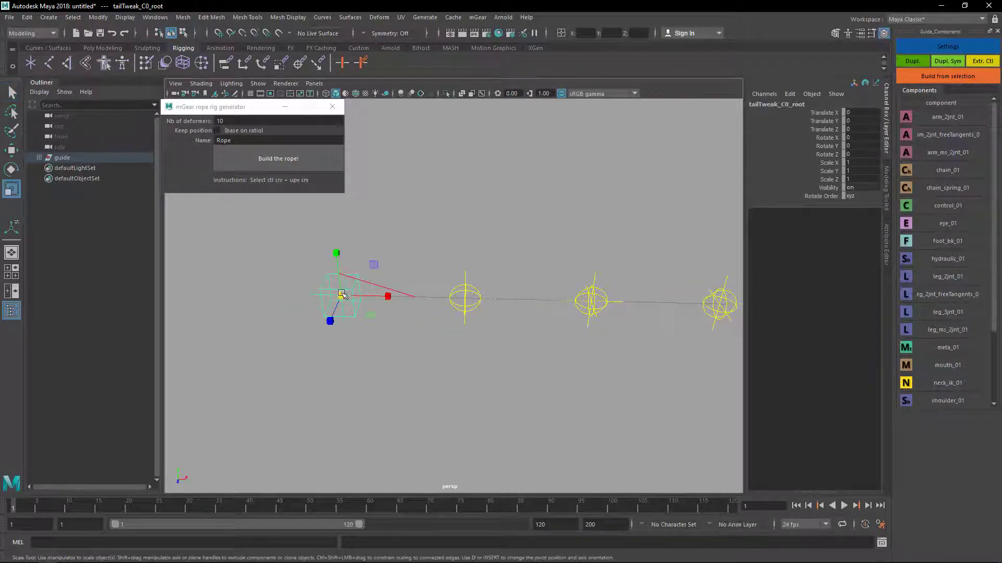
drag(340, 294, 364, 295)
alt+drag(396, 334, 447, 377)
key(q)
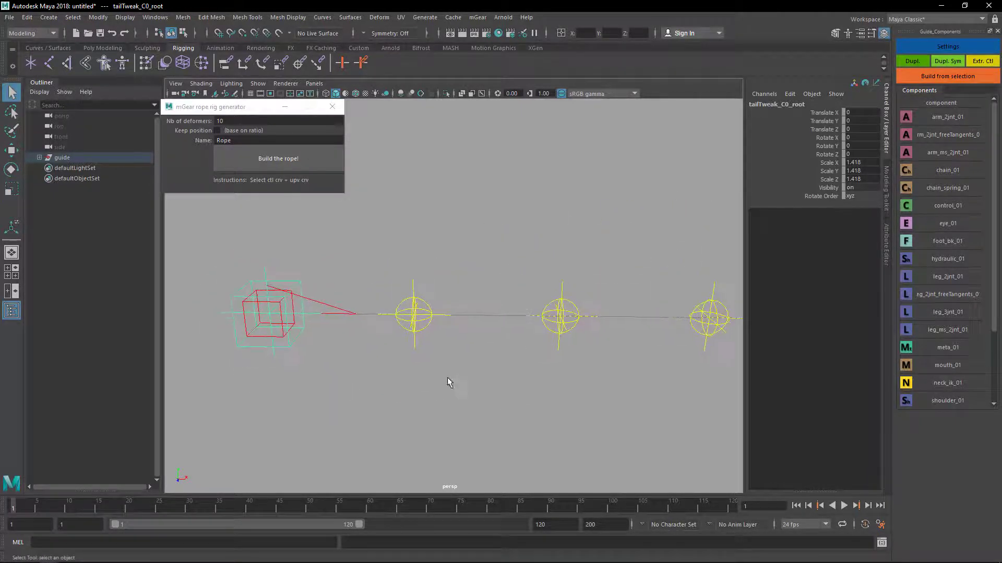
alt+drag(368, 343, 348, 347)
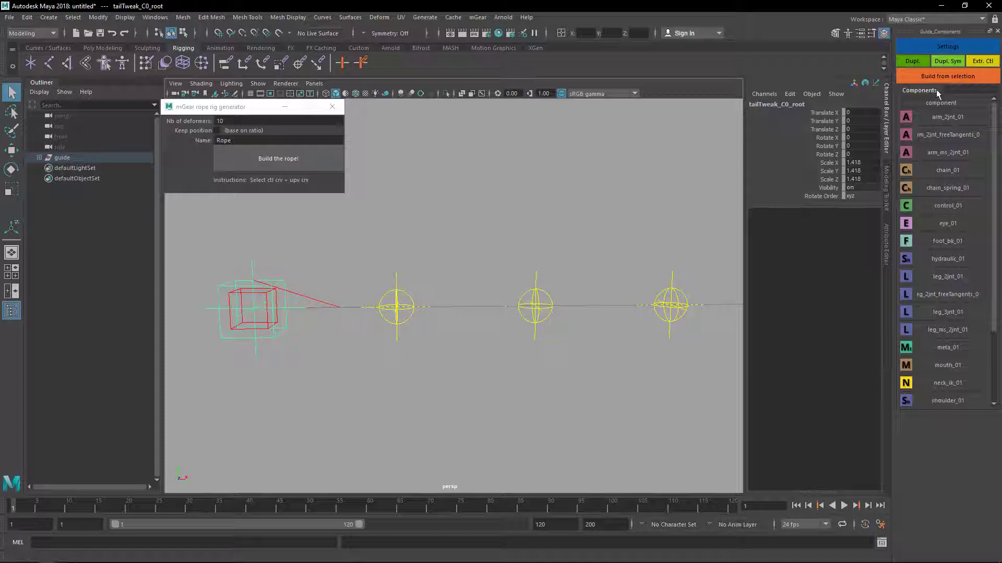
Step: Duplicate the tweak guide four times along the tail, placing each copy just above one of the tail chain's locators
click(913, 61)
key(w)
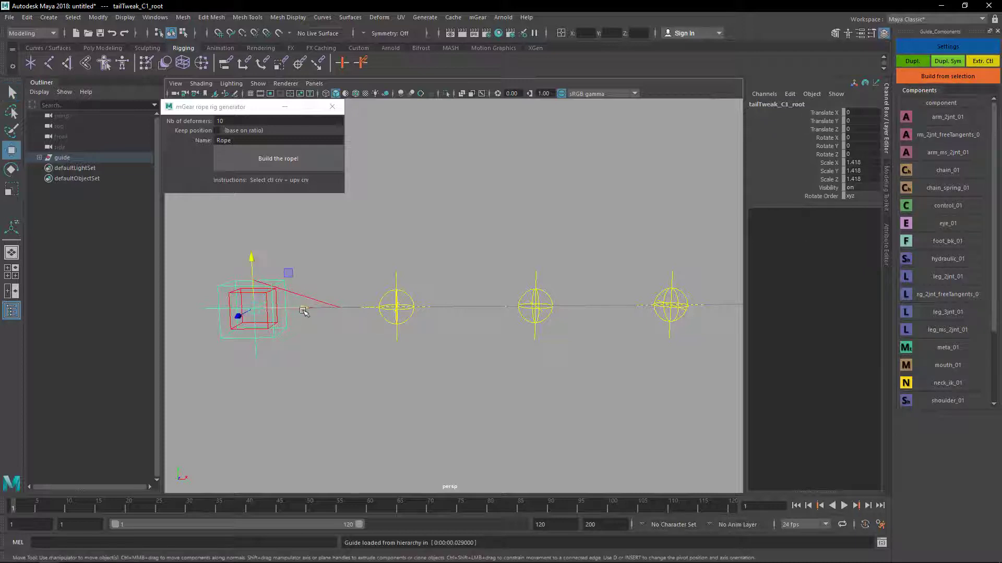
drag(305, 313, 705, 213)
click(912, 63)
click(912, 61)
alt+middle_drag(731, 281, 553, 287)
click(913, 61)
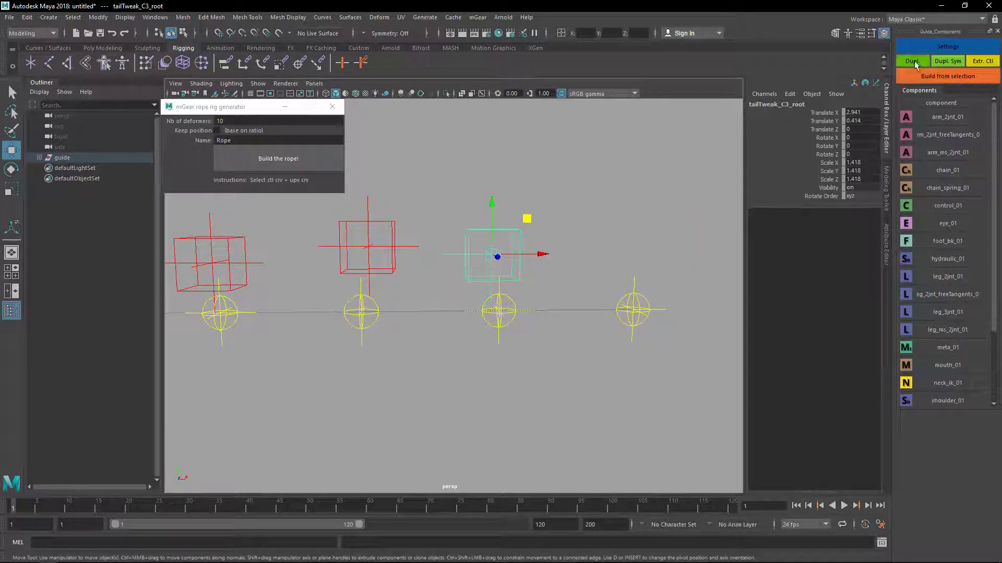
drag(527, 219, 669, 209)
alt+middle_drag(662, 325, 530, 321)
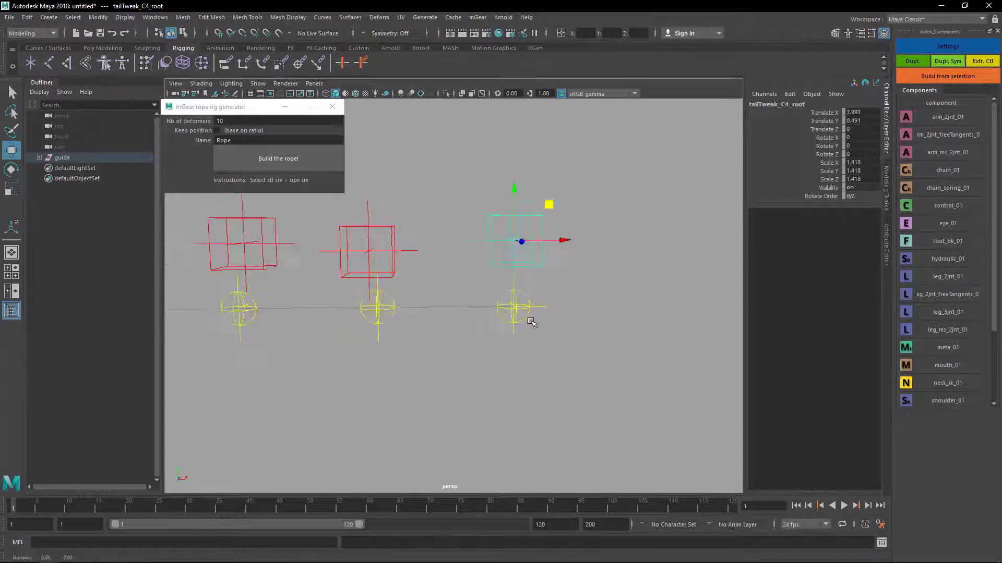
Step: Duplicate tailTweak_C4_root and move the copy beyond the tail's end, to about 5.195 on Translate X
alt+drag(530, 321, 553, 284)
alt+right_drag(553, 284, 524, 304)
alt+middle_drag(523, 304, 573, 306)
alt+drag(573, 306, 531, 308)
alt+middle_drag(596, 304, 562, 311)
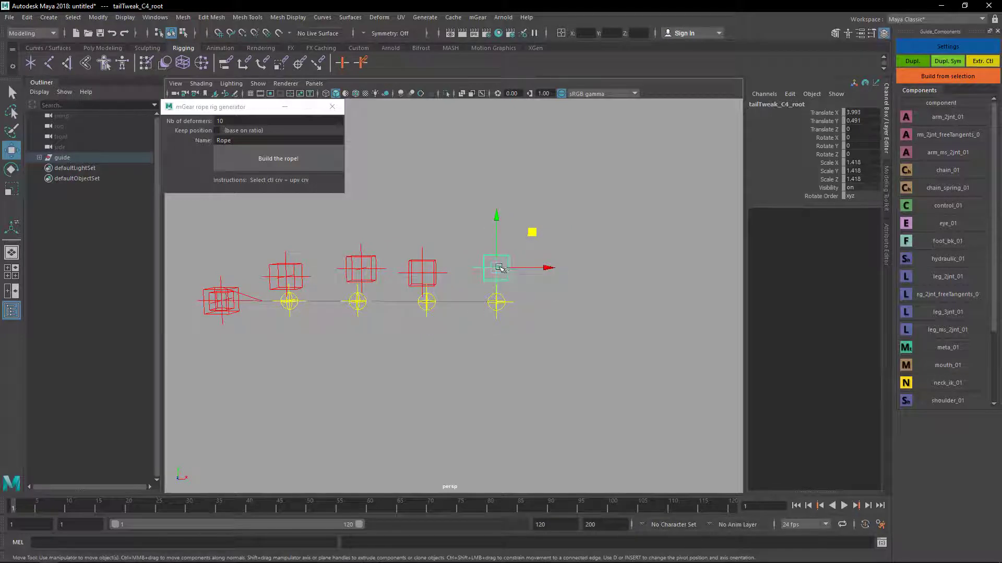
click(913, 61)
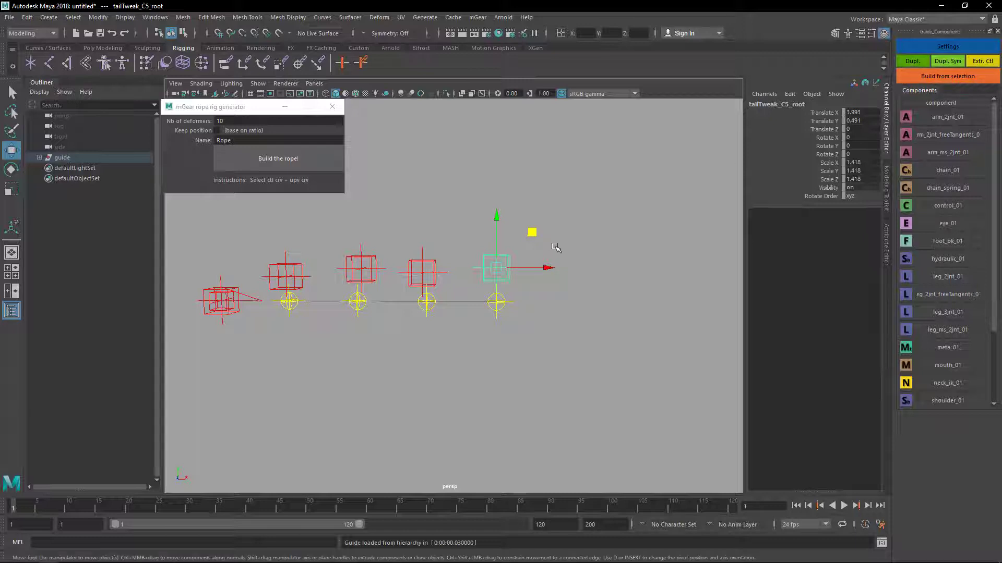
drag(496, 271, 583, 269)
alt+drag(543, 331, 393, 336)
key(q)
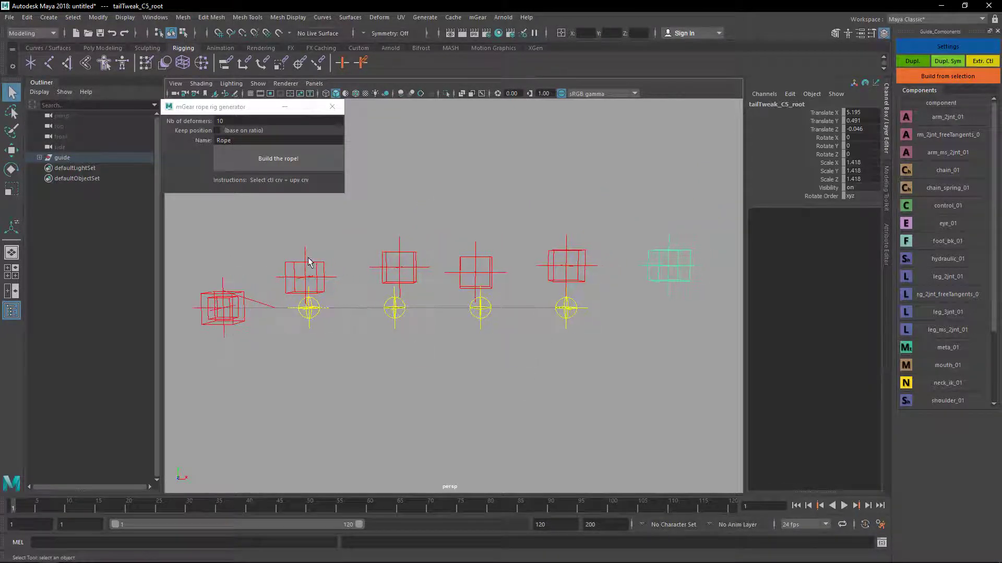
Step: Parent the tweak guides tailTweak_C1_root to tailTweak_C4_root under the tail chain locators directly below them
click(308, 262)
shift+click(314, 316)
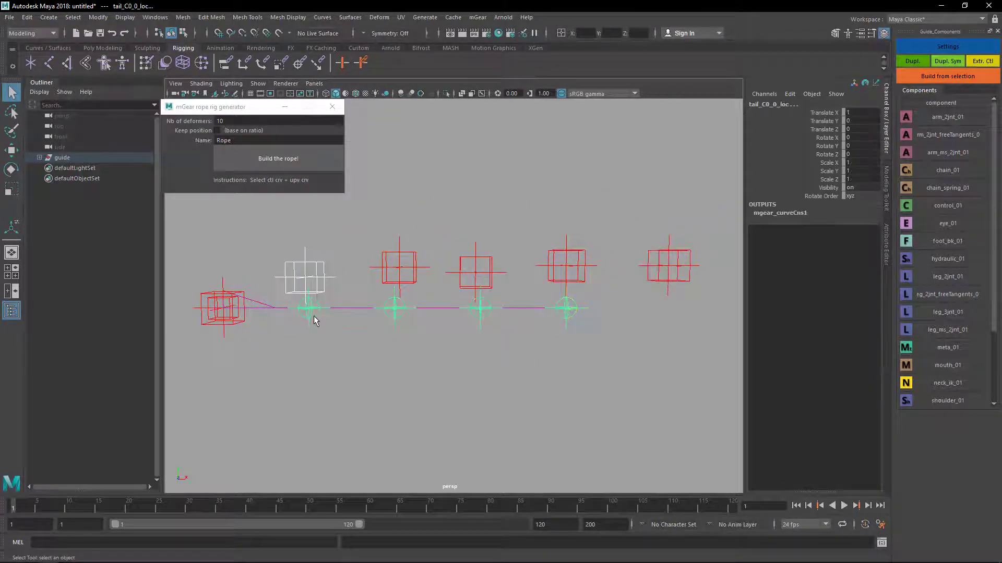
click(397, 266)
click(504, 276)
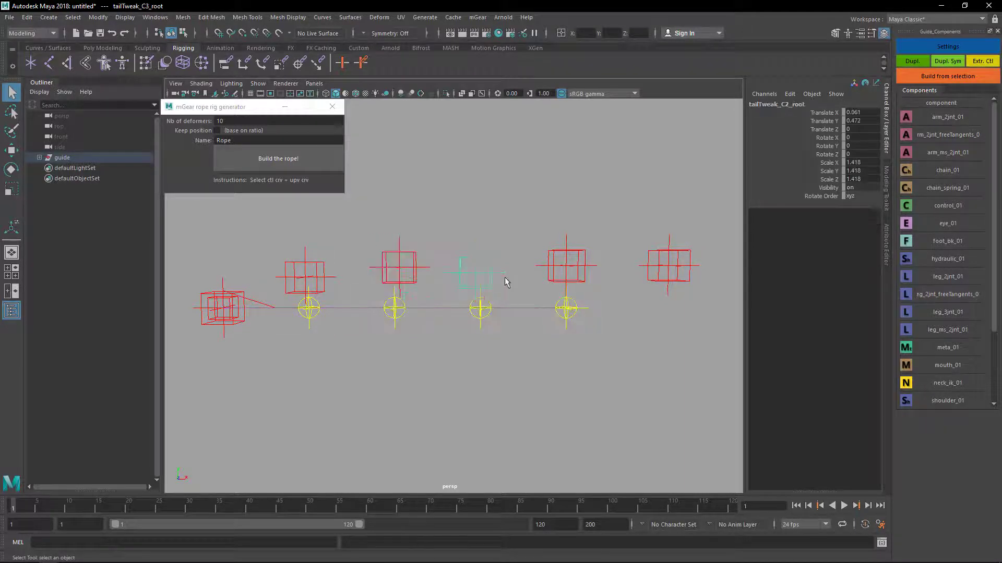
shift+click(485, 322)
click(567, 266)
shift+click(578, 326)
key(p)
Step: Parent the end tweak guide tailTweak_C5_root under tailTweak_C4_root
click(654, 258)
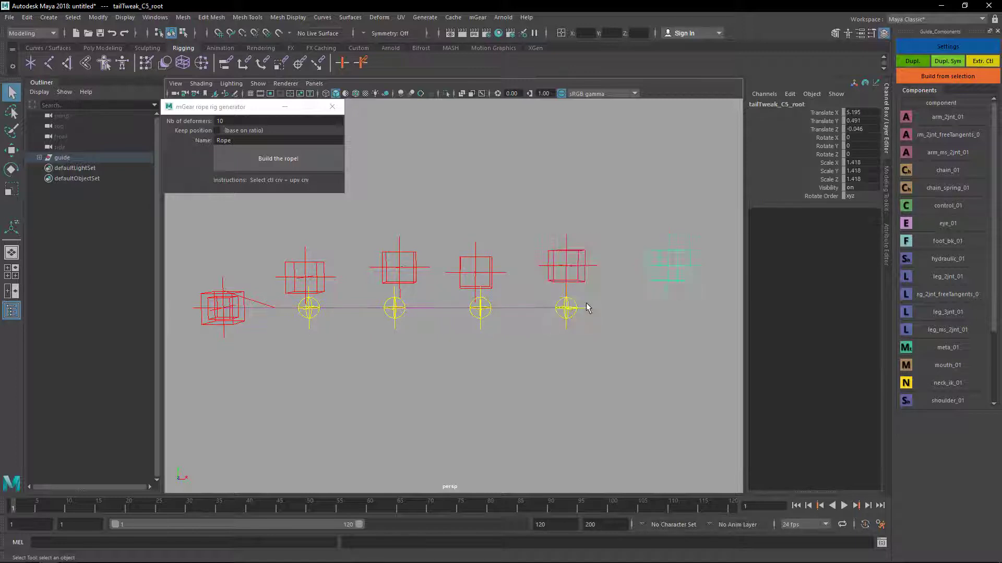
shift+click(575, 314)
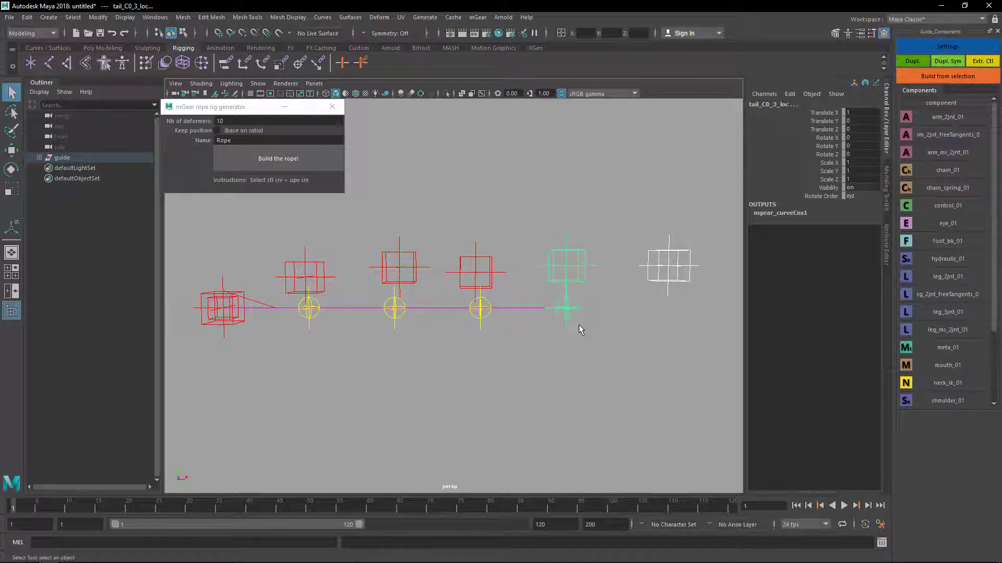
key(p)
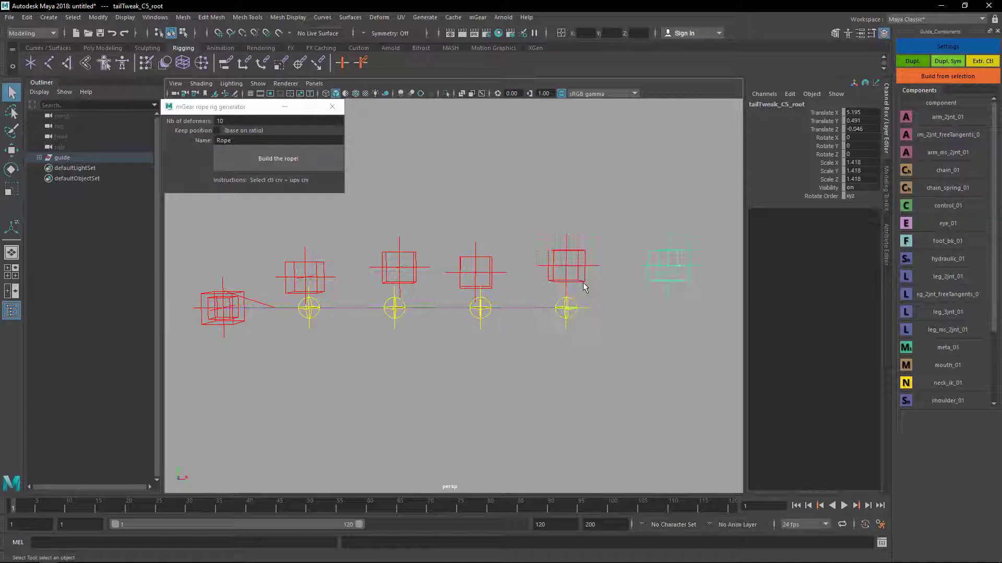
shift+click(579, 267)
key(p)
click(632, 313)
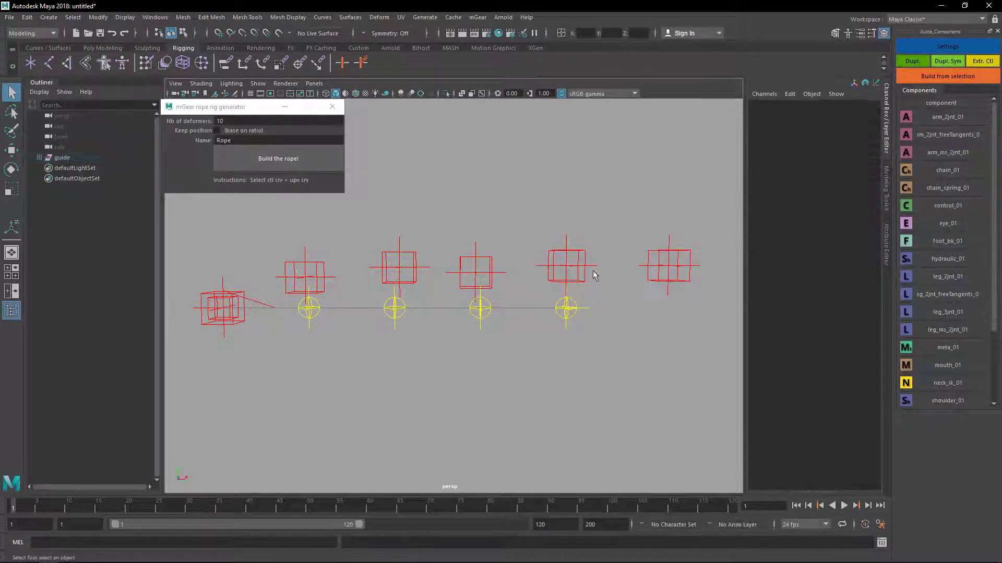
Step: Test the hierarchy by moving tailTweak_C4_root slightly, and undo the move
click(585, 275)
key(w)
drag(566, 266, 573, 258)
key(ctrl+z)
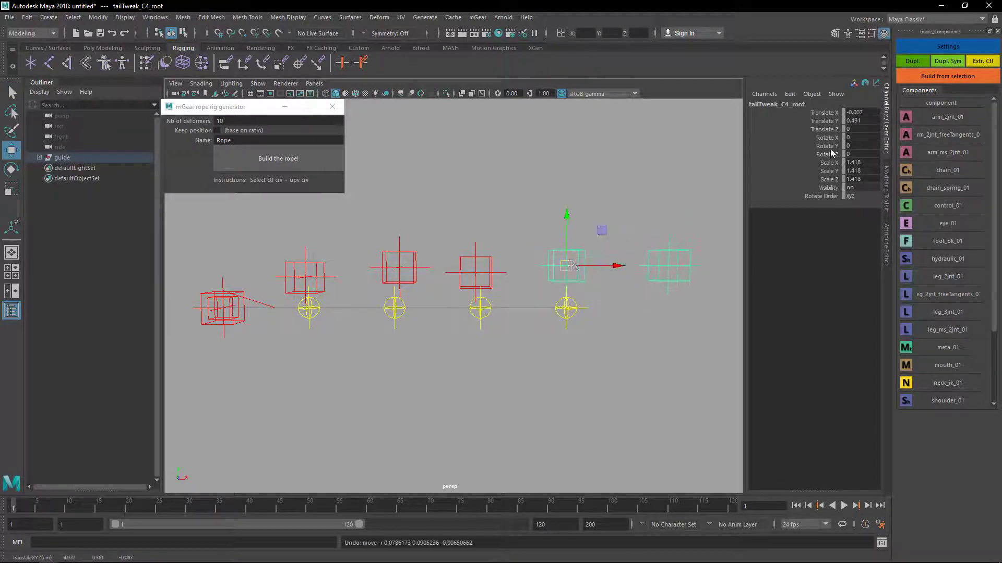
Step: Set Translate X, Y and Z of tailTweak_C1_root to tailTweak_C4_root to 0 so they sit on their tail locators
drag(304, 243, 591, 266)
drag(859, 113, 856, 129)
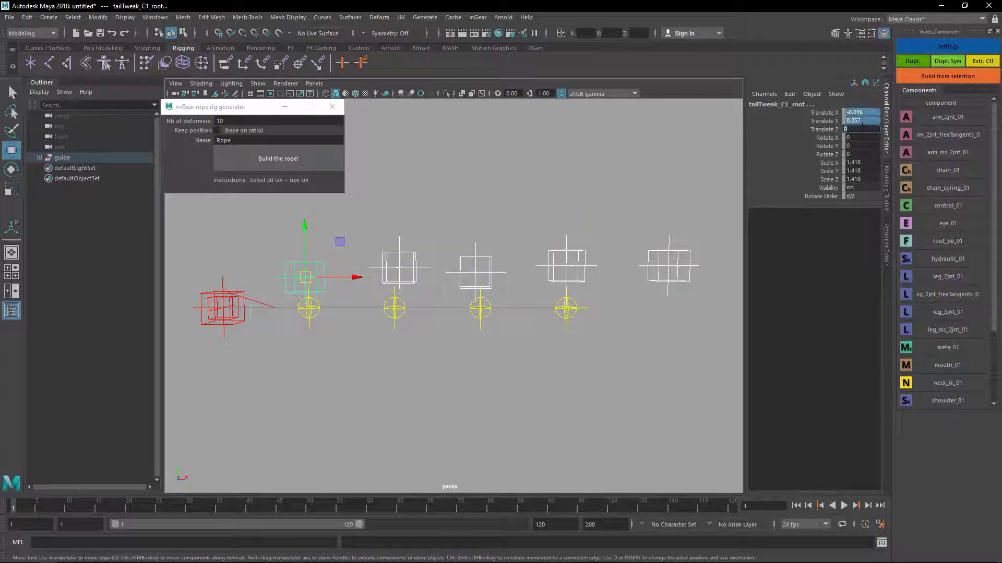
key(Return)
alt+drag(469, 410, 600, 349)
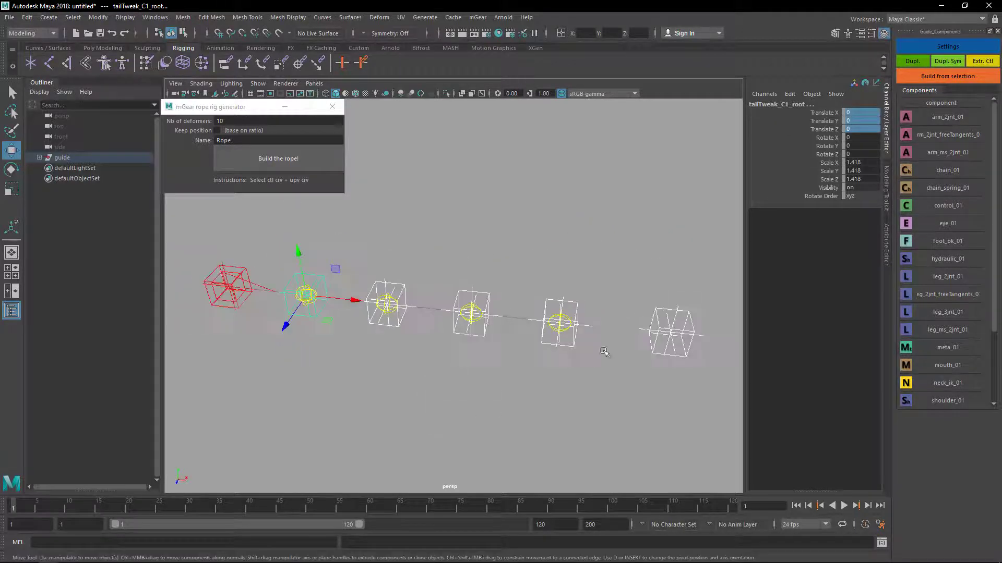
Step: Zero the translation of tailTweak_C5_root and move it along X to about 0.897, beyond the last tail locator
key(q)
alt+middle_drag(637, 326, 598, 313)
click(613, 326)
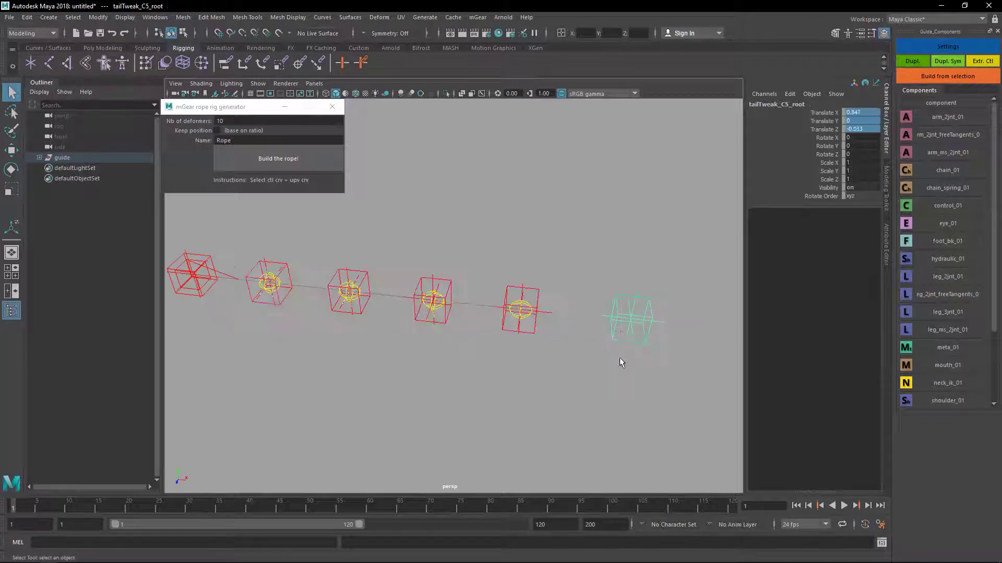
alt+drag(619, 358, 647, 329)
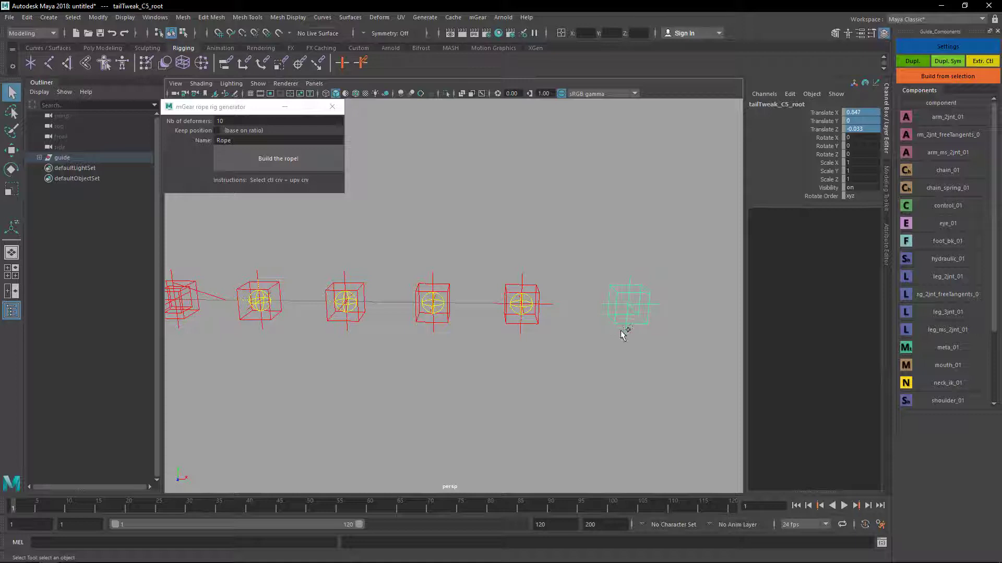
key(ctrl+z)
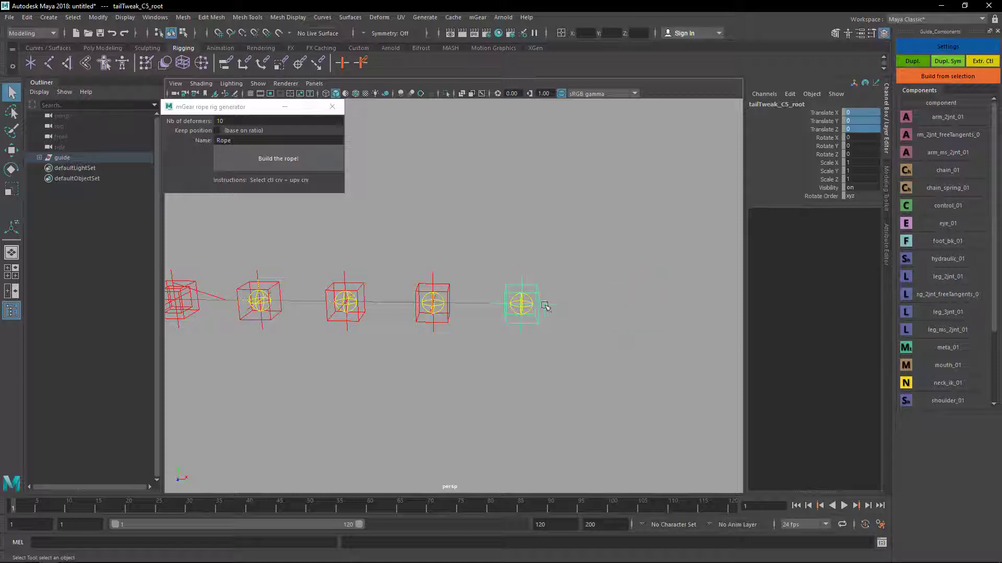
key(w)
drag(556, 305, 682, 306)
key(q)
alt+drag(574, 363, 495, 381)
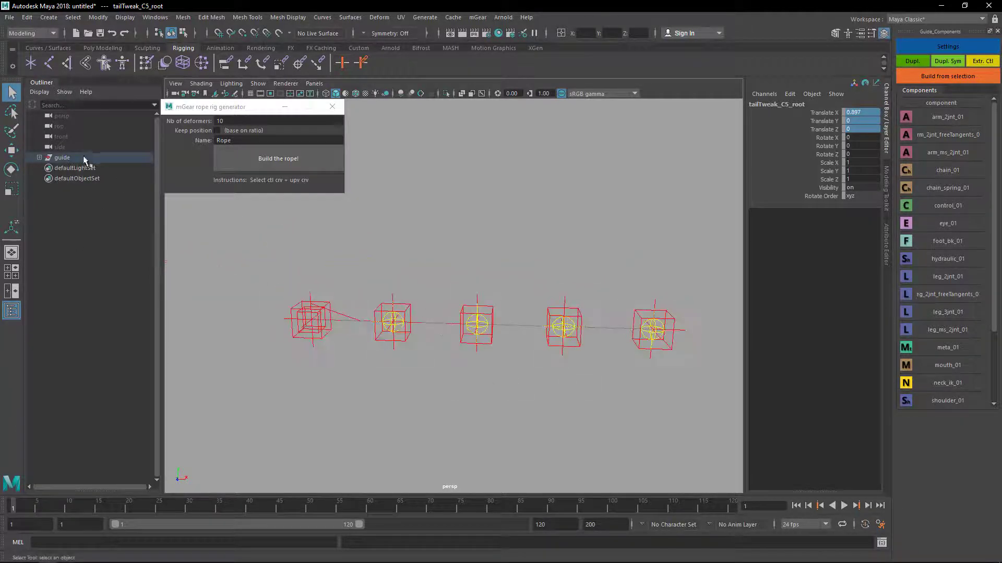
Step: Build the rig from the top guide node and inspect the new circle tweak controls along the tail
alt+drag(375, 292, 459, 334)
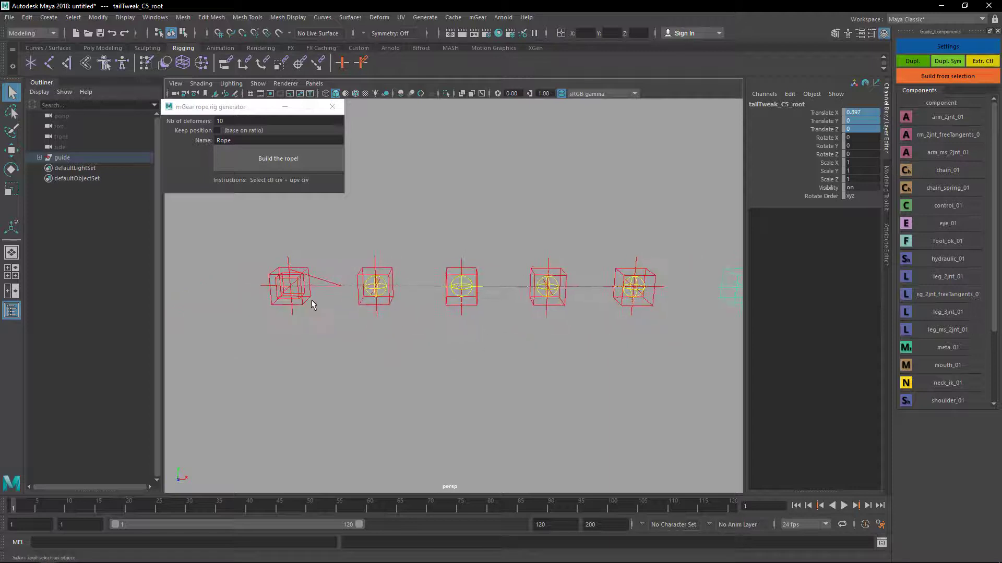
click(78, 158)
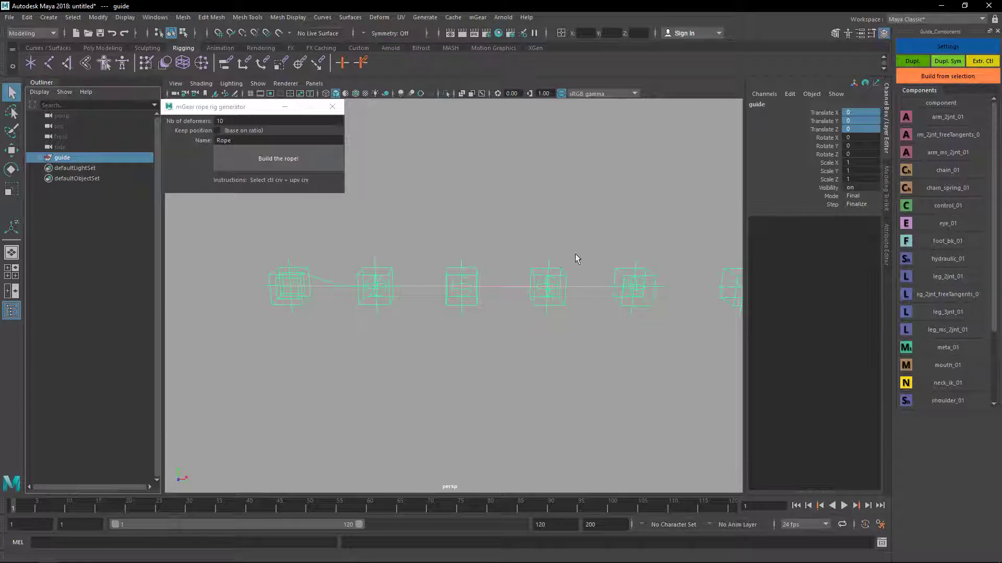
scroll(487, 282, down, 2)
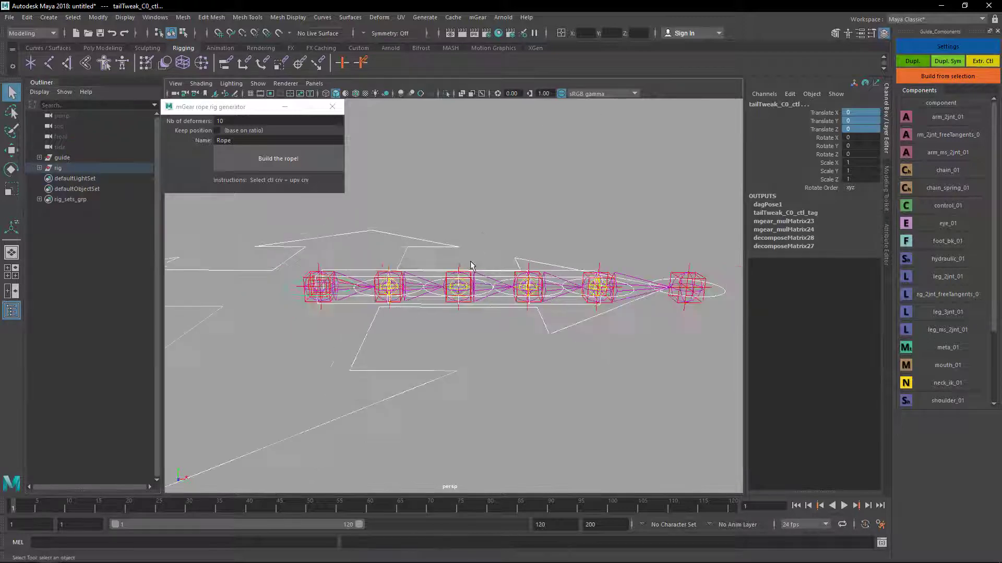
alt+drag(471, 264, 480, 334)
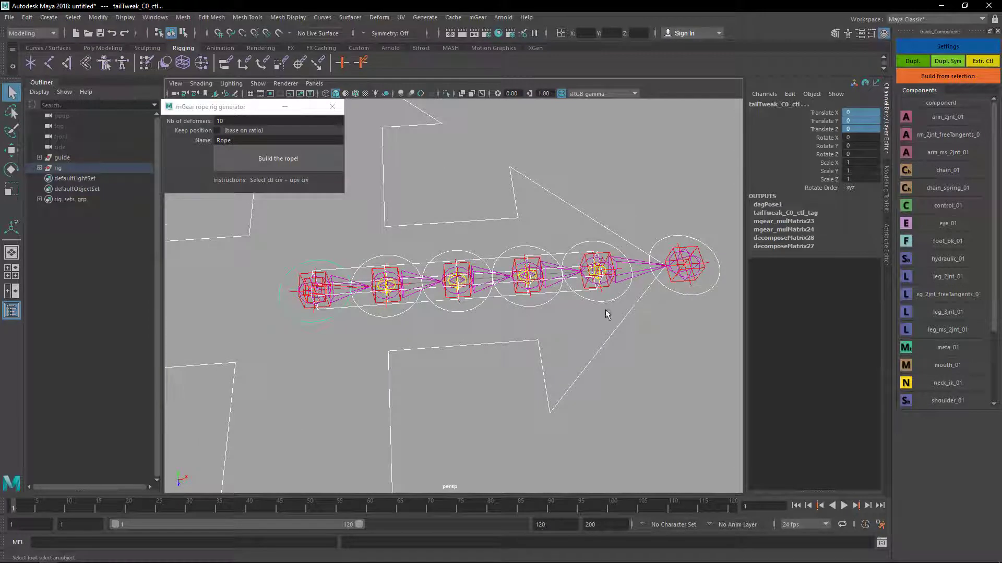
alt+drag(607, 314, 486, 311)
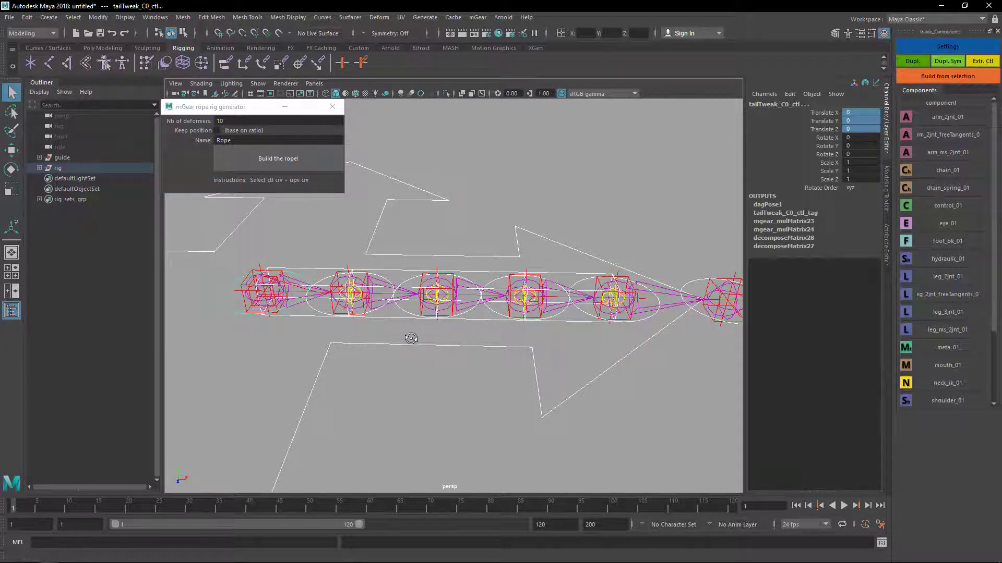
scroll(471, 339, up, 5)
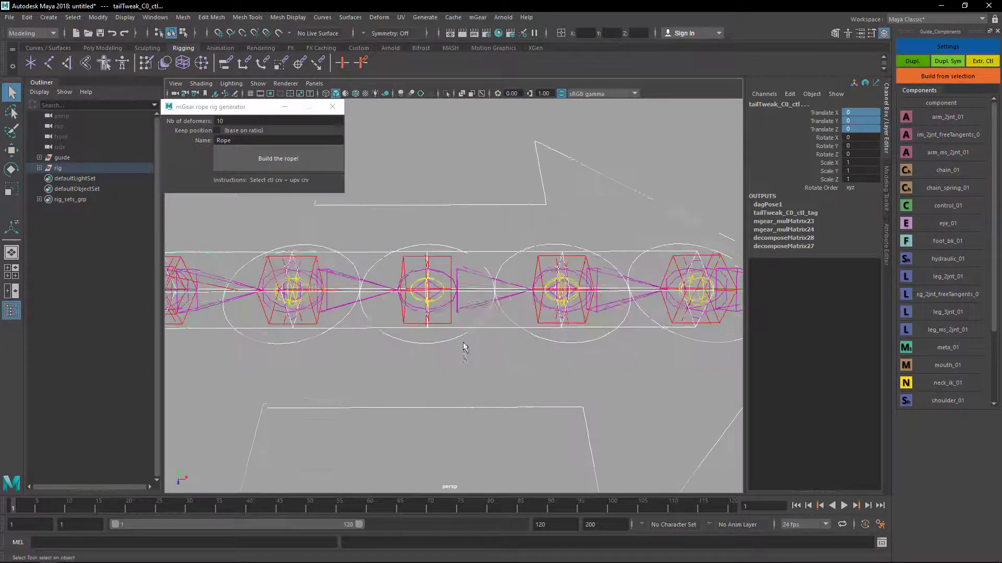
scroll(465, 349, down, 4)
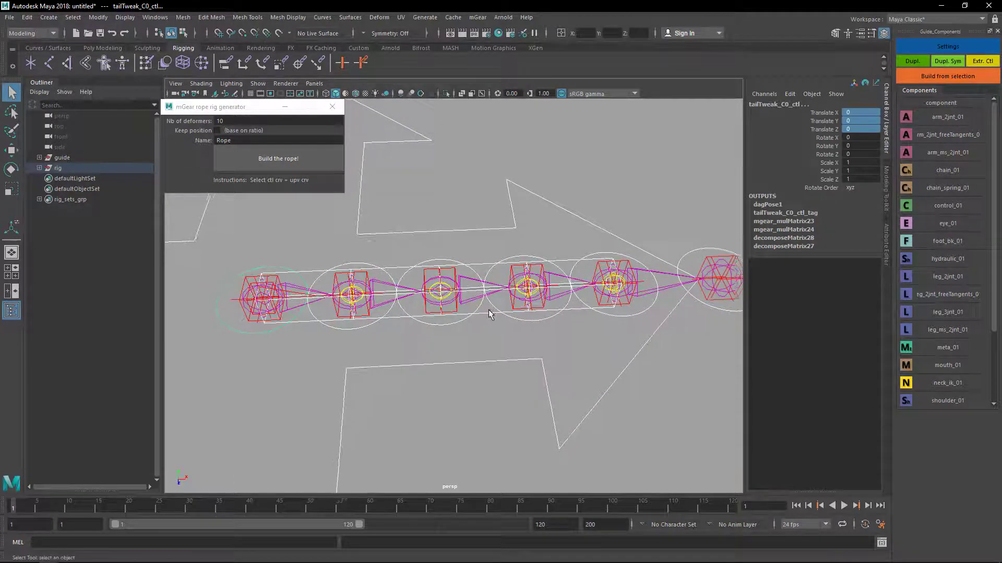
alt+drag(490, 313, 322, 329)
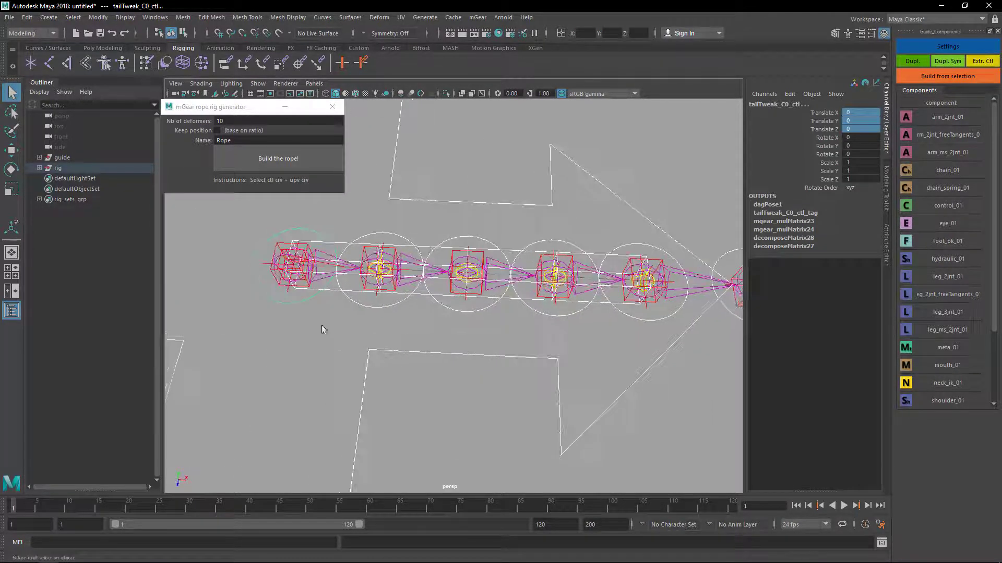
Step: Select the root joint tail_C0_0_jnt and isolate the tail joint chain in the viewport
click(322, 285)
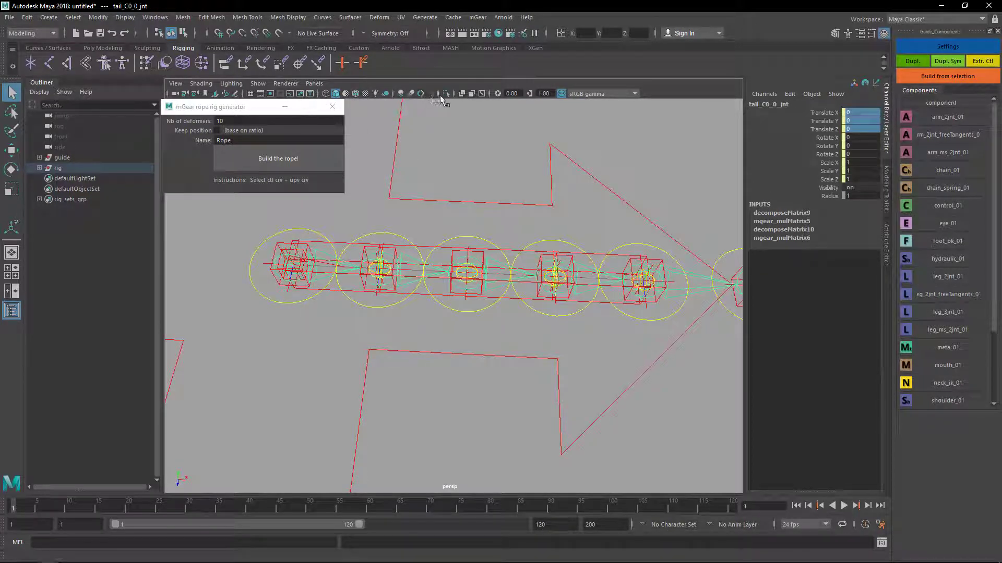
click(445, 93)
click(458, 342)
alt+drag(460, 365, 491, 358)
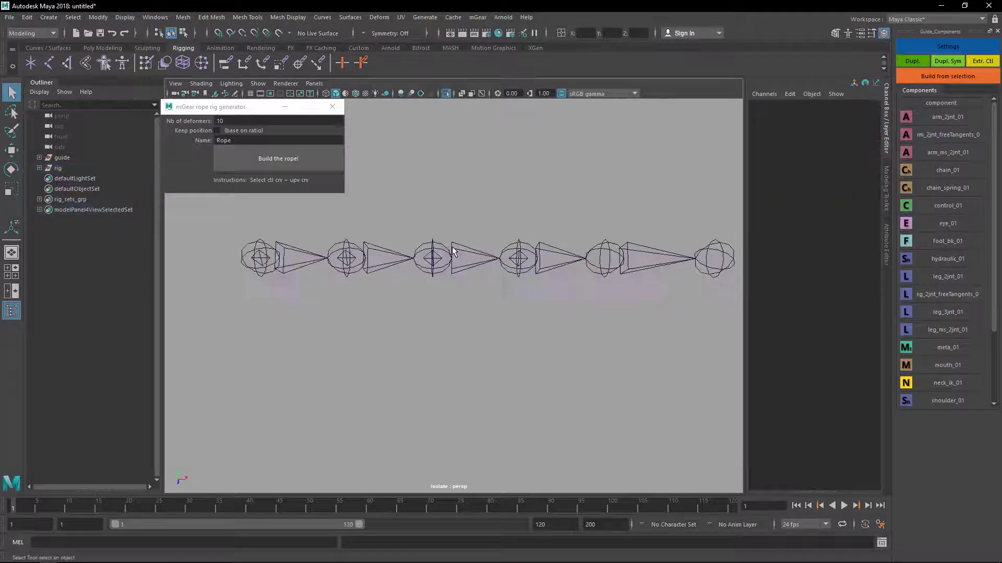
alt+right_drag(491, 358, 490, 282)
alt+middle_drag(490, 282, 443, 317)
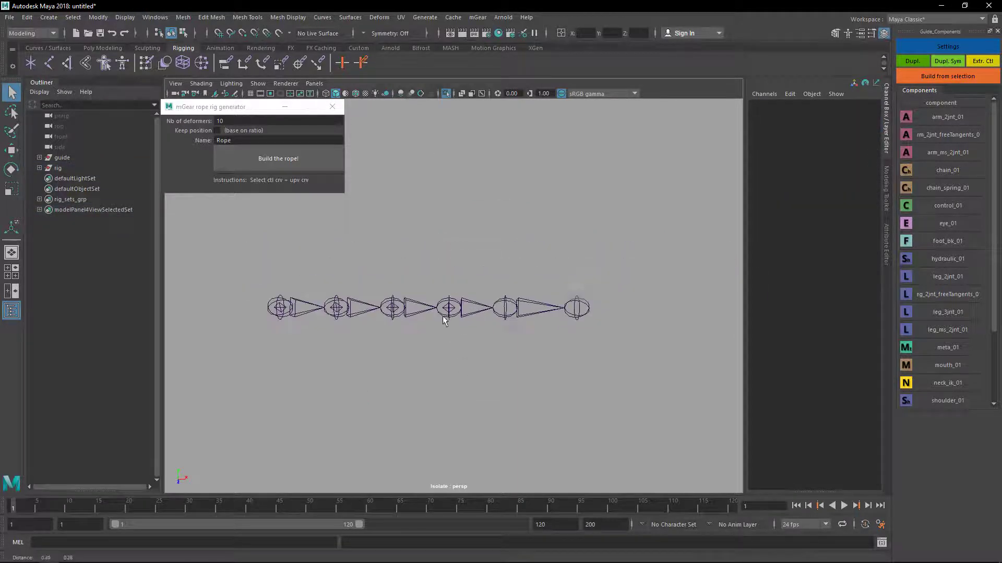
Step: Draw a CV curve snapped to the tail joints, running from the first joint to the last
click(242, 33)
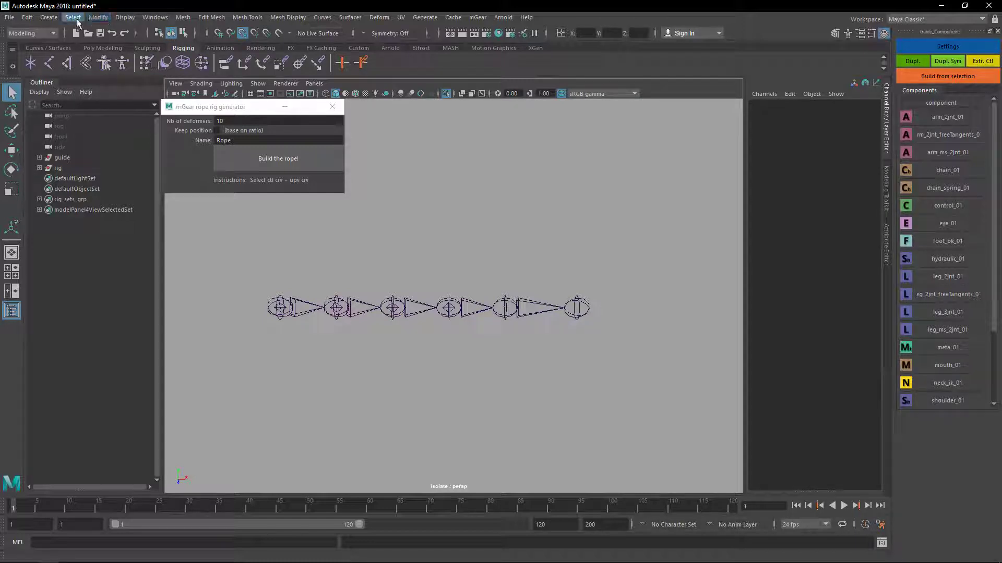
click(52, 19)
mouse_move(84, 65)
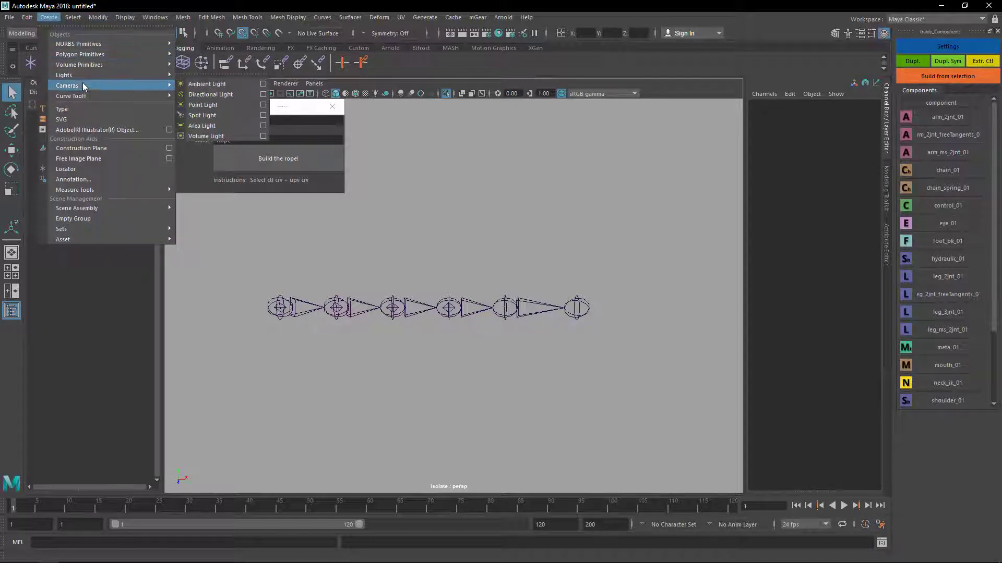
mouse_move(85, 96)
click(201, 106)
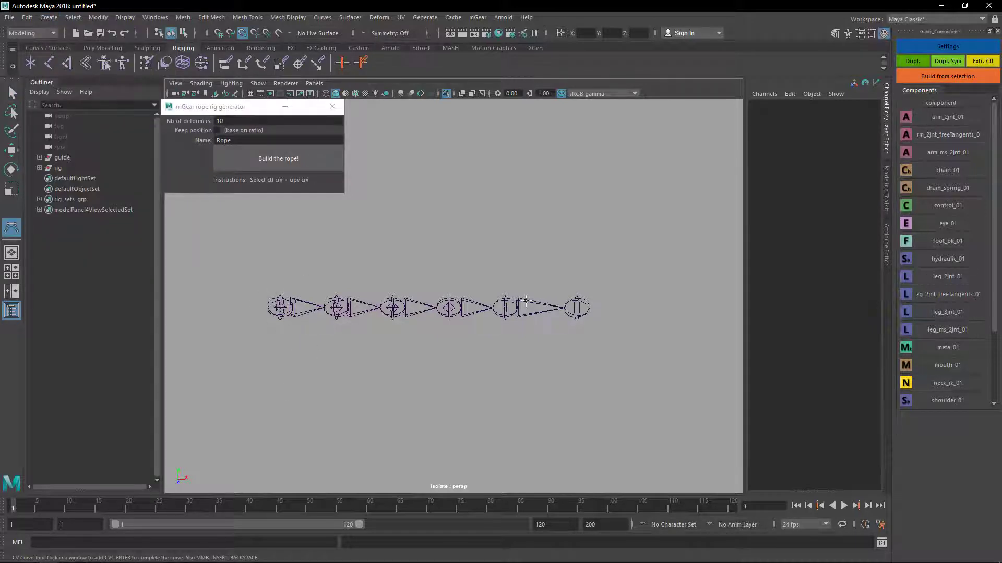
click(280, 308)
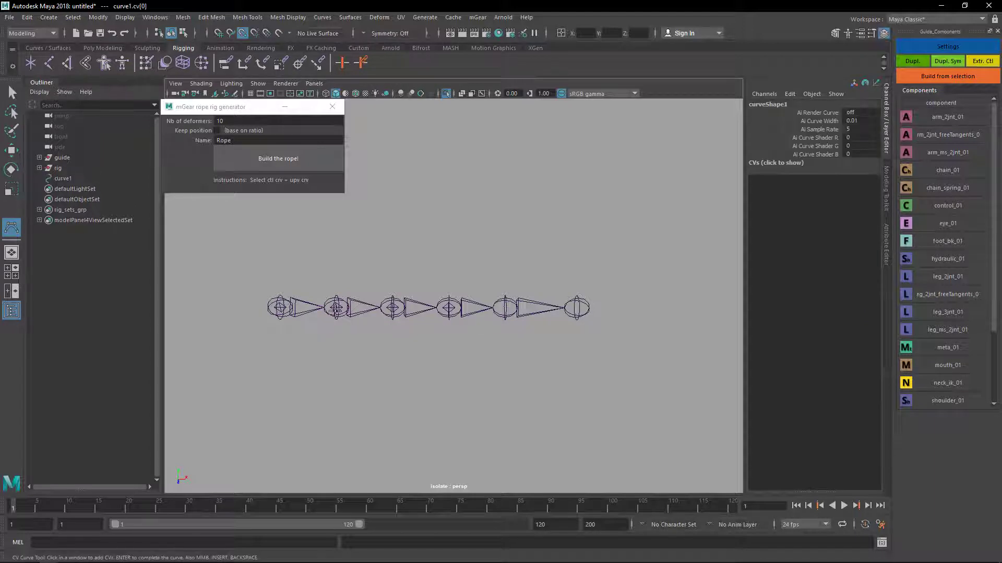
click(337, 308)
key(Return)
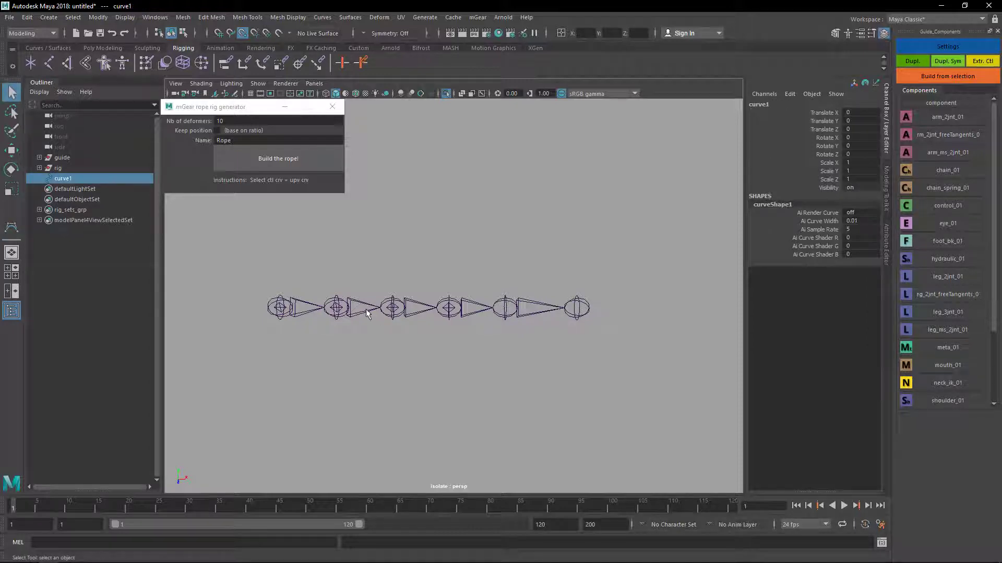
Step: Turn off viewport isolation and rename the new curve as crv_ctl
click(446, 95)
alt+drag(540, 296, 496, 286)
alt+right_drag(496, 286, 536, 305)
scroll(538, 308, down, 5)
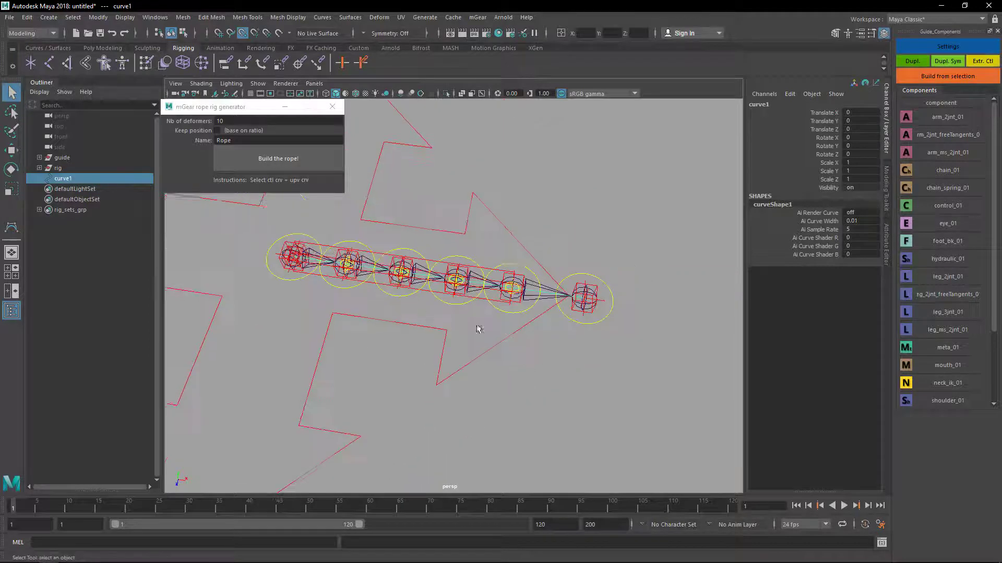
double_click(81, 180)
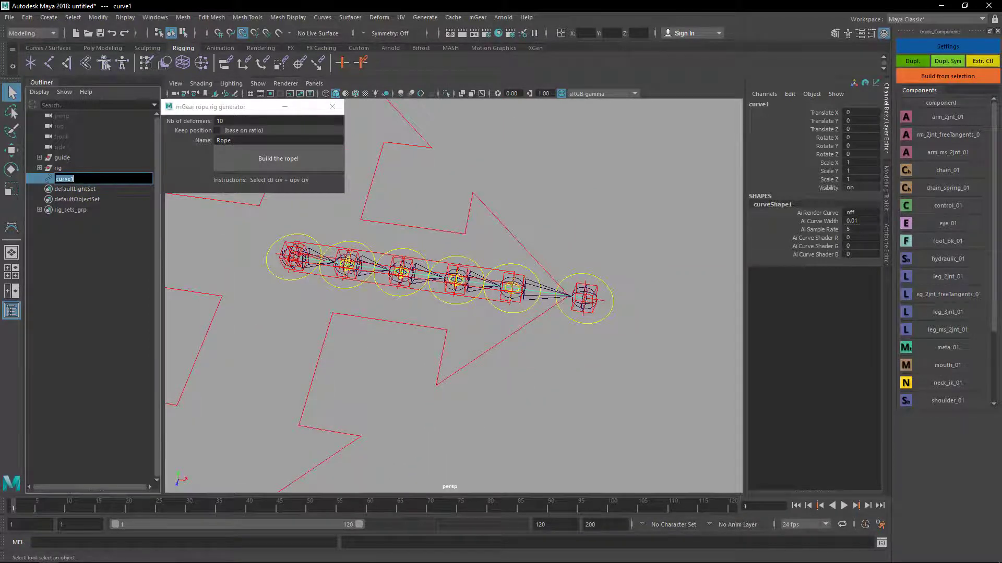
text(ctl)
key(Return)
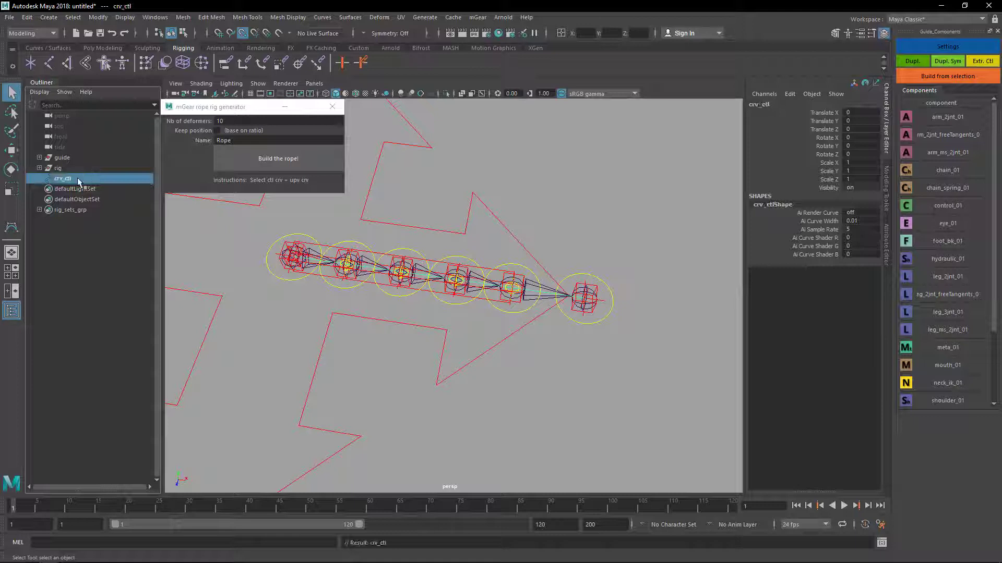
Step: Duplicate the crv_ctl curve and rename the copy as crv_upv
key(ctrl+d)
double_click(69, 189)
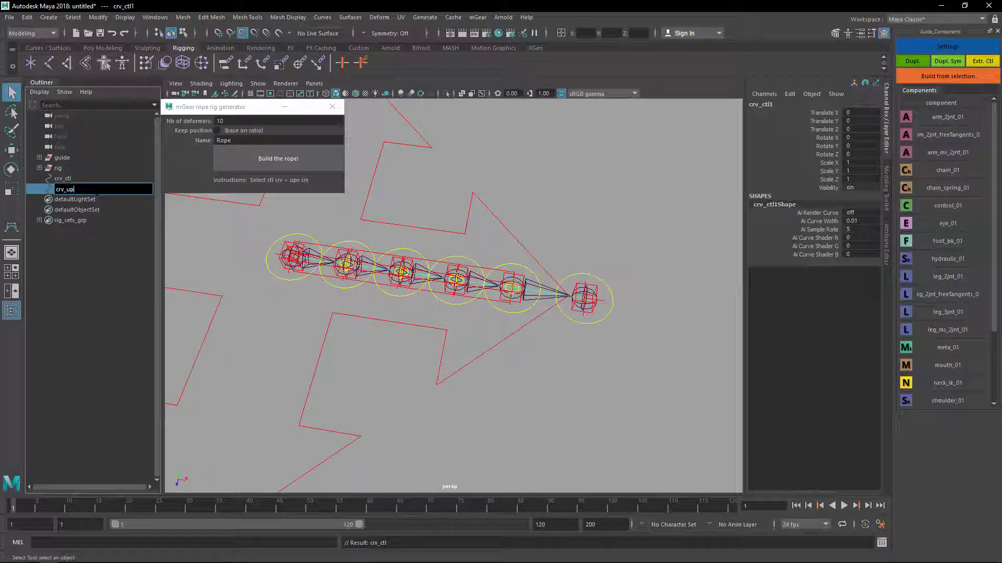
text(crv_upv)
key(Return)
alt+drag(438, 354, 395, 335)
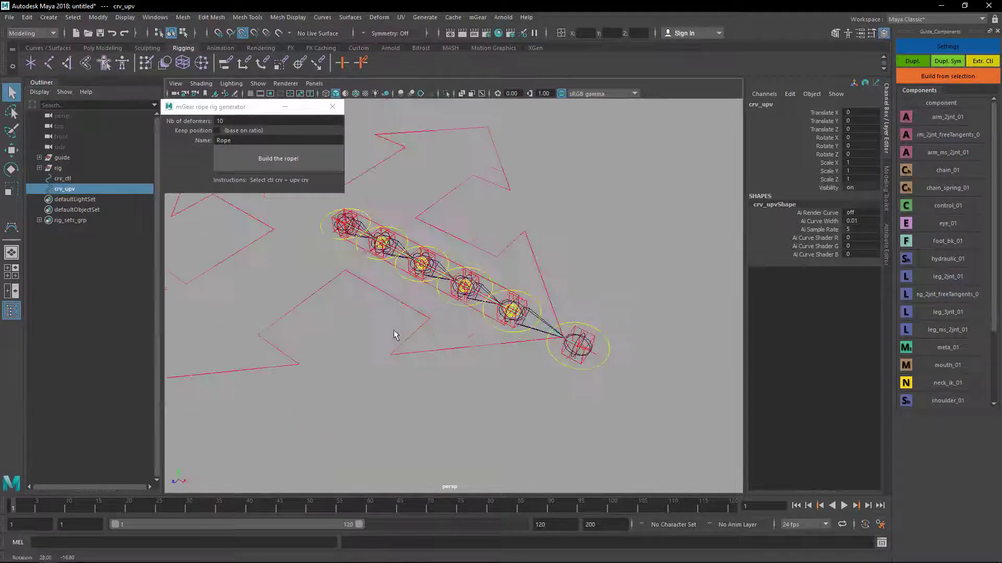
scroll(477, 282, up, 5)
alt+drag(477, 282, 217, 273)
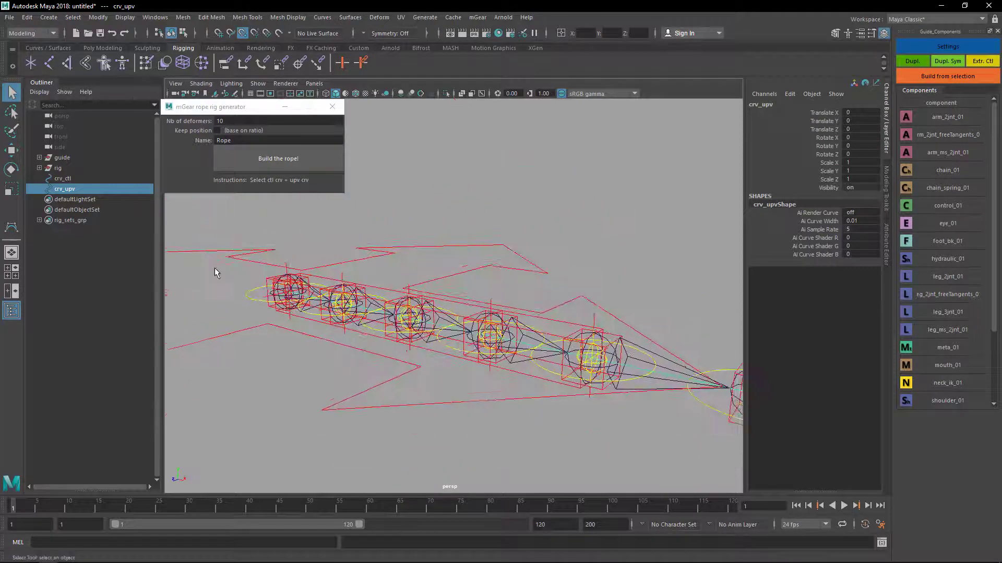
alt+drag(495, 434, 364, 321)
alt+middle_drag(364, 321, 369, 345)
alt+right_drag(416, 319, 400, 327)
alt+drag(400, 326, 400, 331)
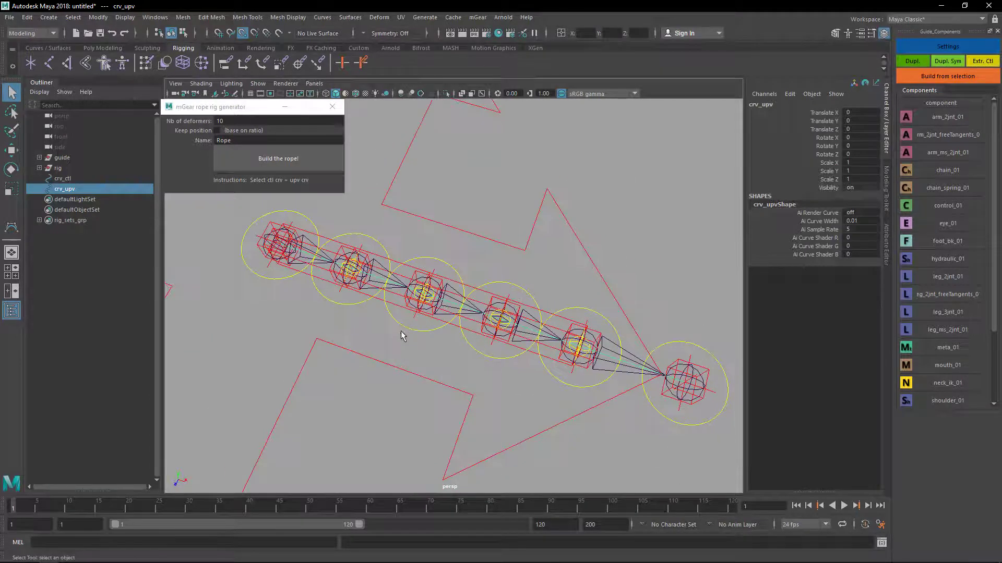
key(t)
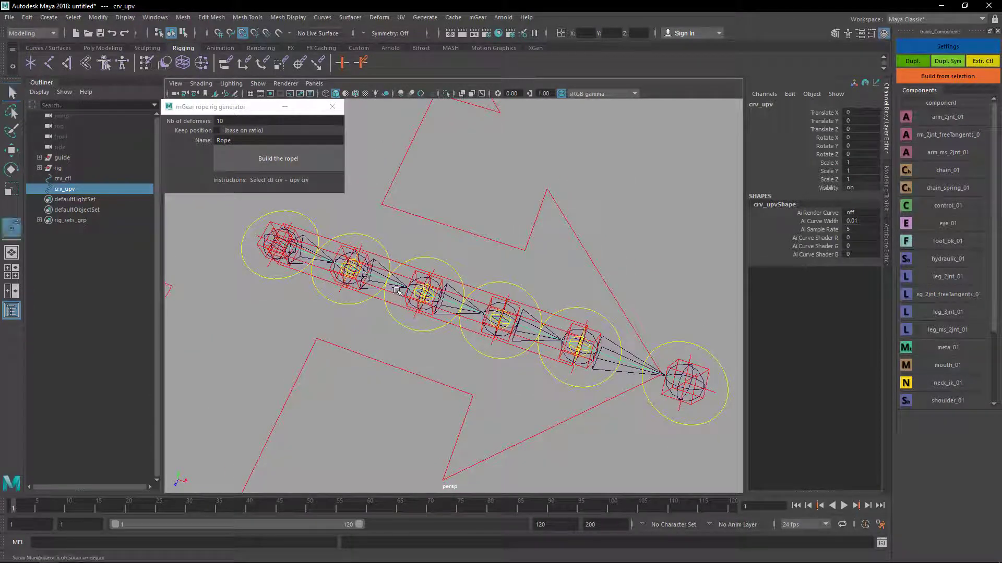
right_drag(419, 282, 435, 232)
key(q)
click(459, 316)
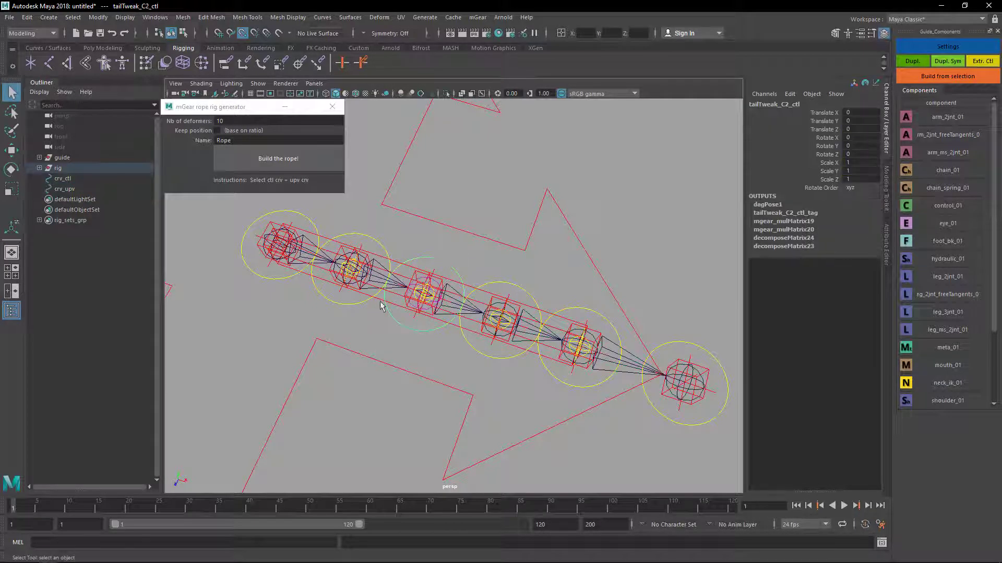
Step: Select all control vertices of the crv_upv curve in component mode and ready them for moving
click(65, 189)
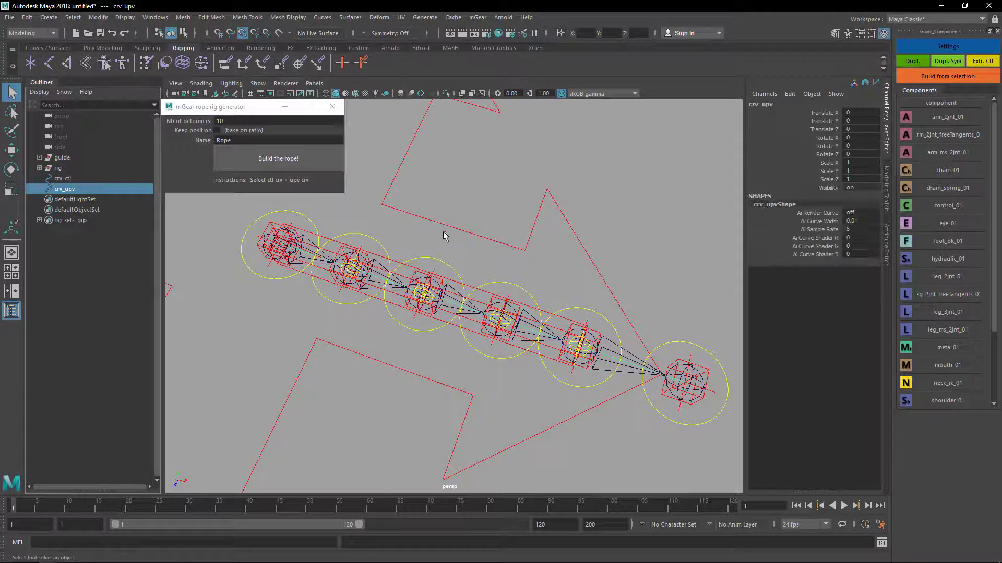
key(F8)
scroll(423, 265, down, 2)
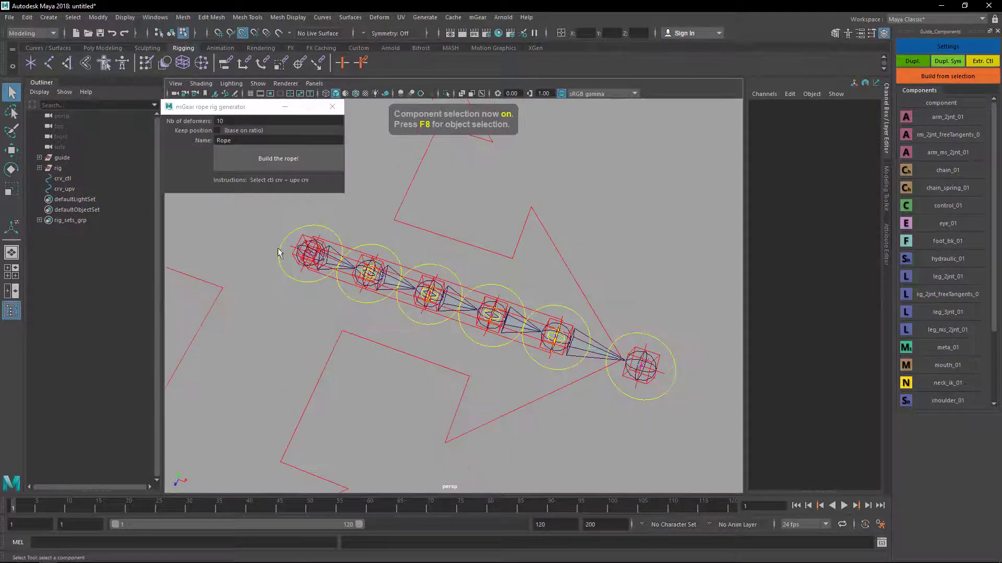
drag(281, 232, 658, 410)
key(w)
alt+drag(470, 334, 429, 317)
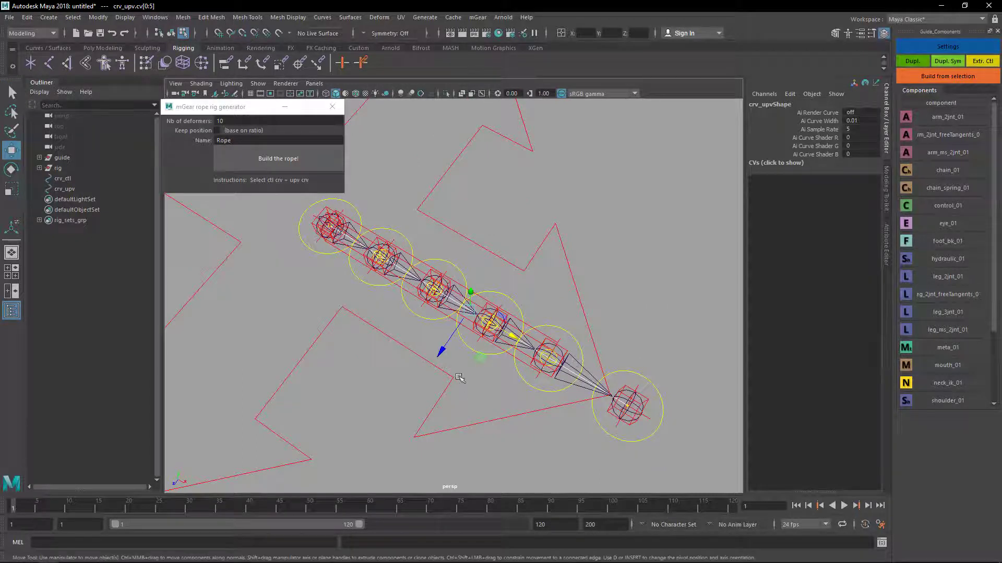
drag(448, 342, 349, 277)
key(q)
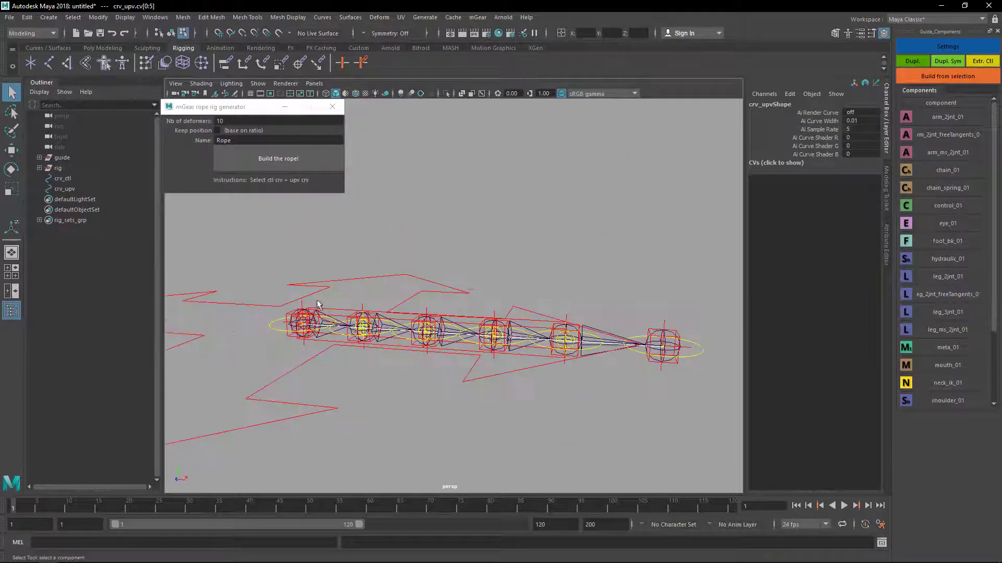
Step: Select the control vertices of all the circular tweak controls along the tail
alt+drag(467, 406, 362, 343)
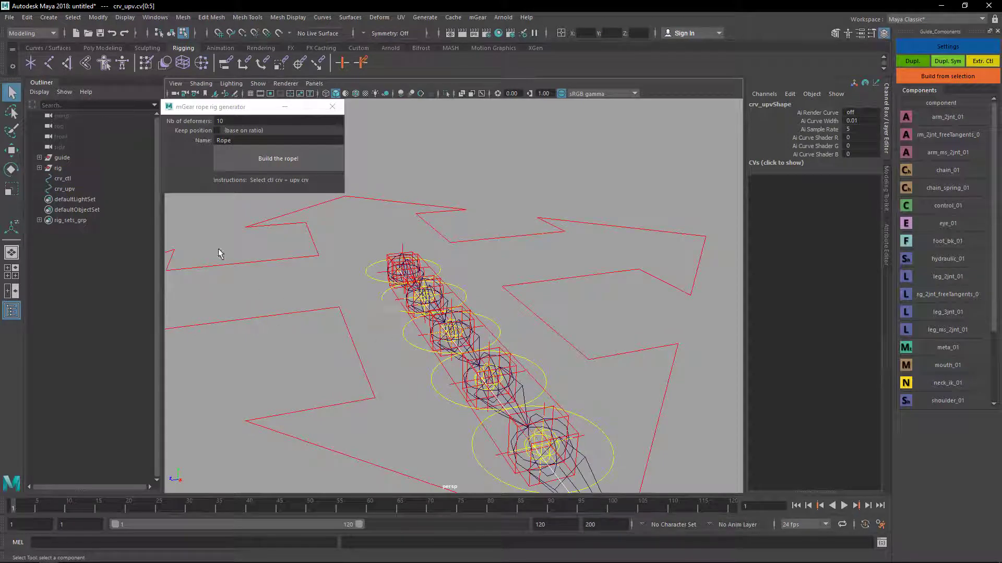
alt+drag(317, 320, 399, 351)
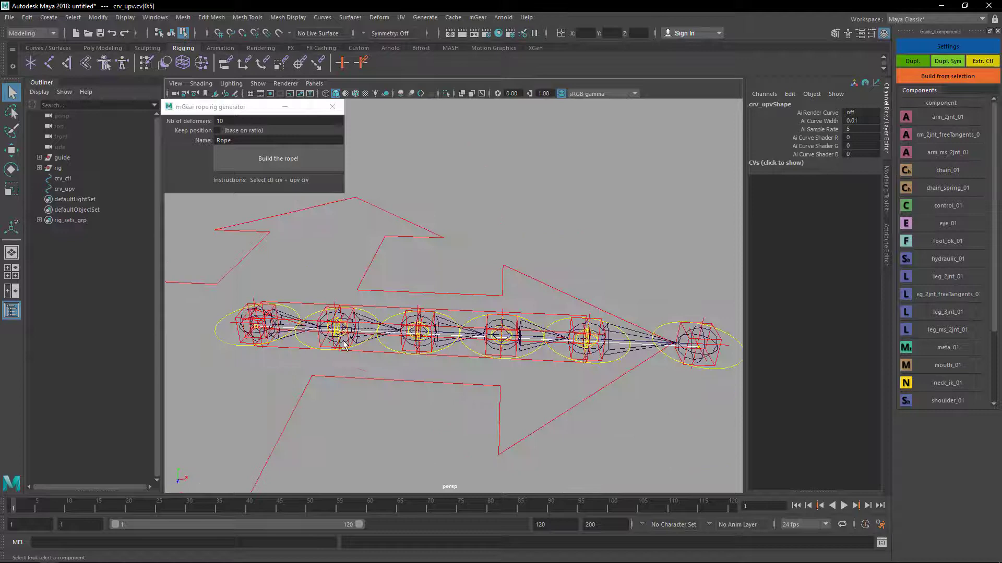
alt+drag(234, 344, 235, 353)
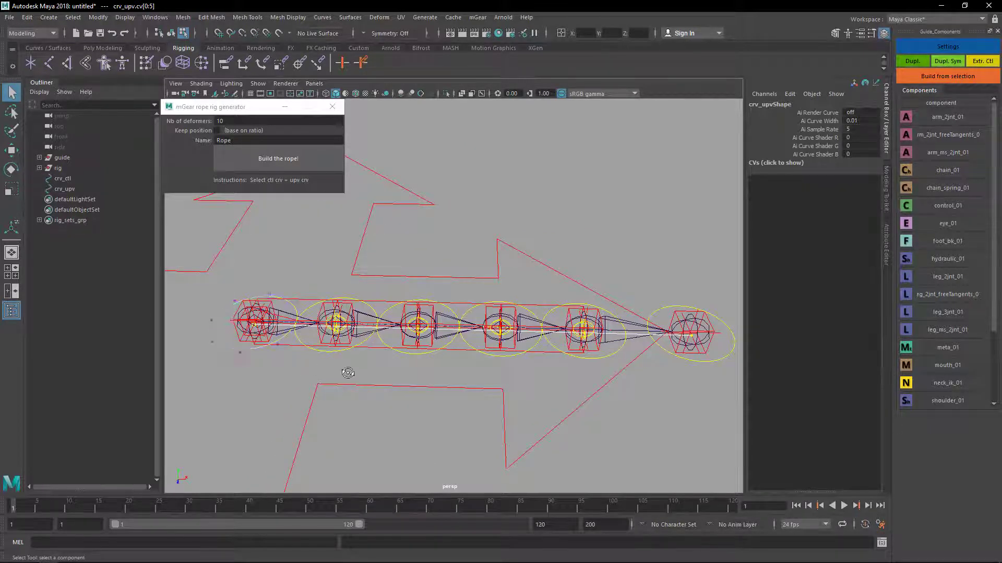
alt+drag(348, 373, 340, 328)
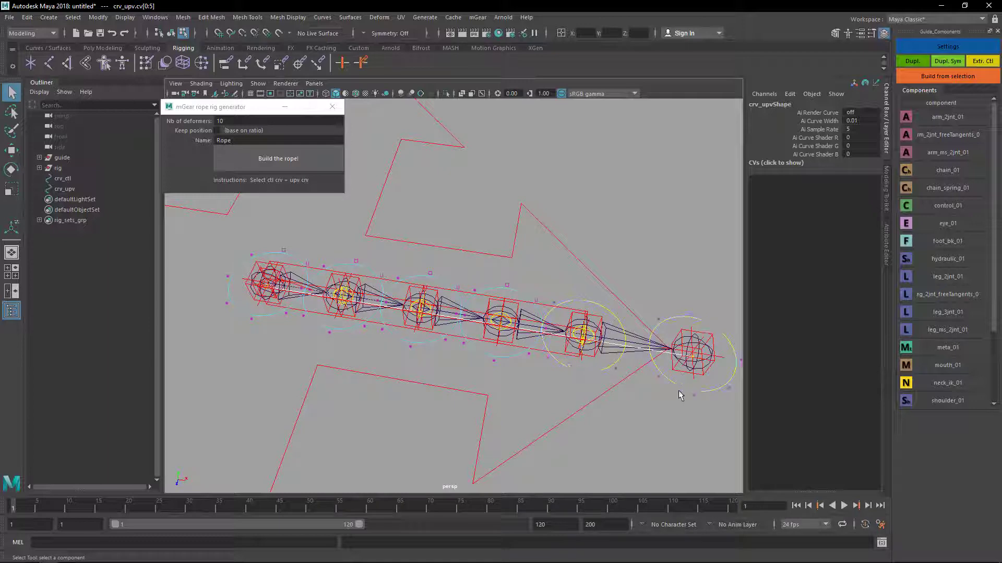
scroll(541, 376, down, 4)
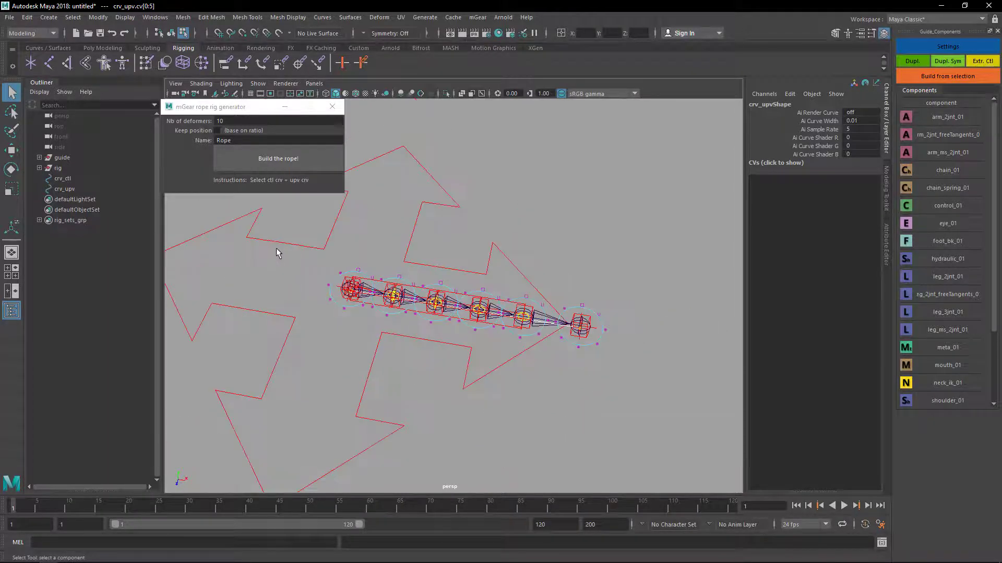
drag(276, 248, 606, 383)
Step: Try rotating the selected circle vertices about their common center with Rotate Object Center off, and undo the rotation
alt+drag(530, 398, 540, 362)
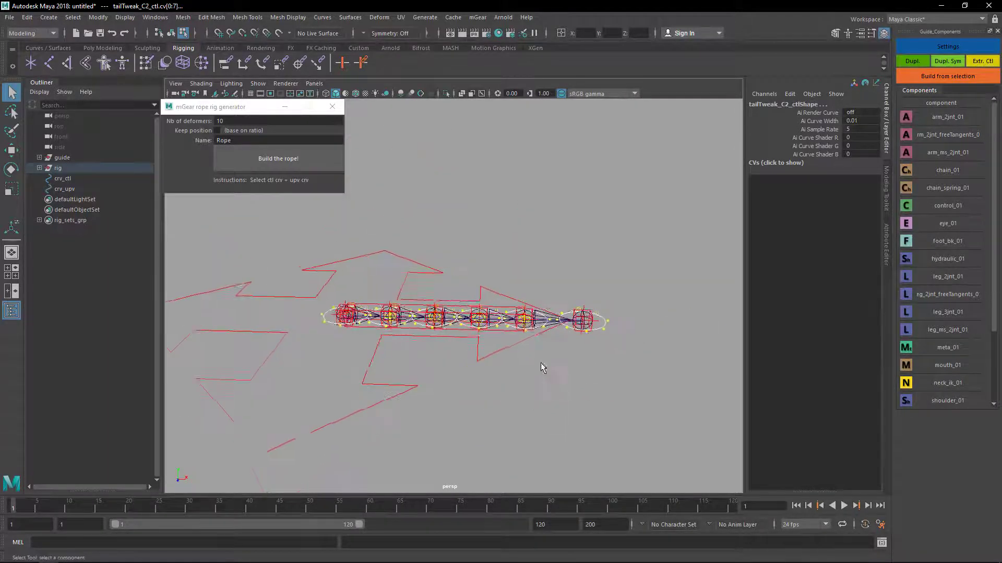
scroll(541, 364, up, 4)
key(e)
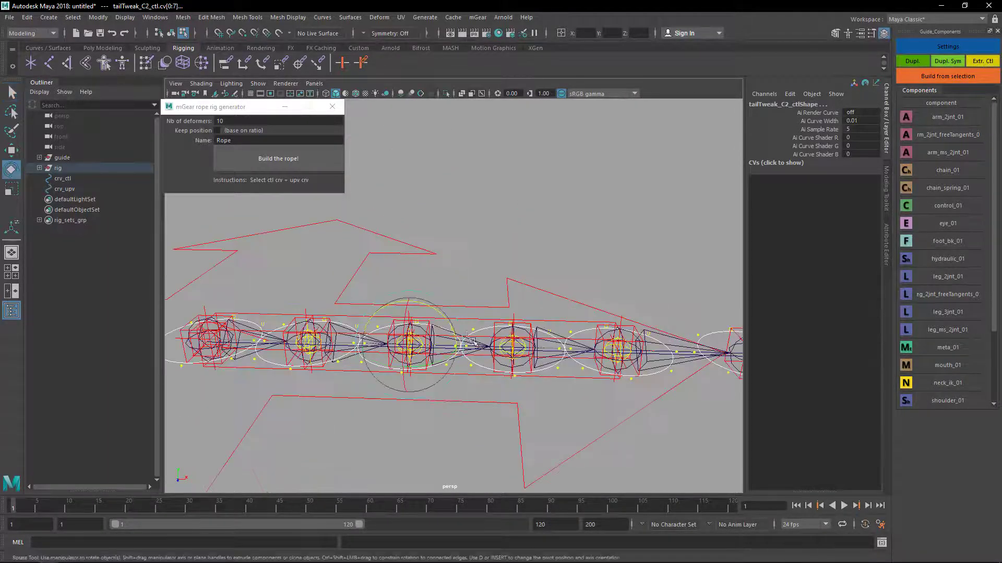
click(459, 312)
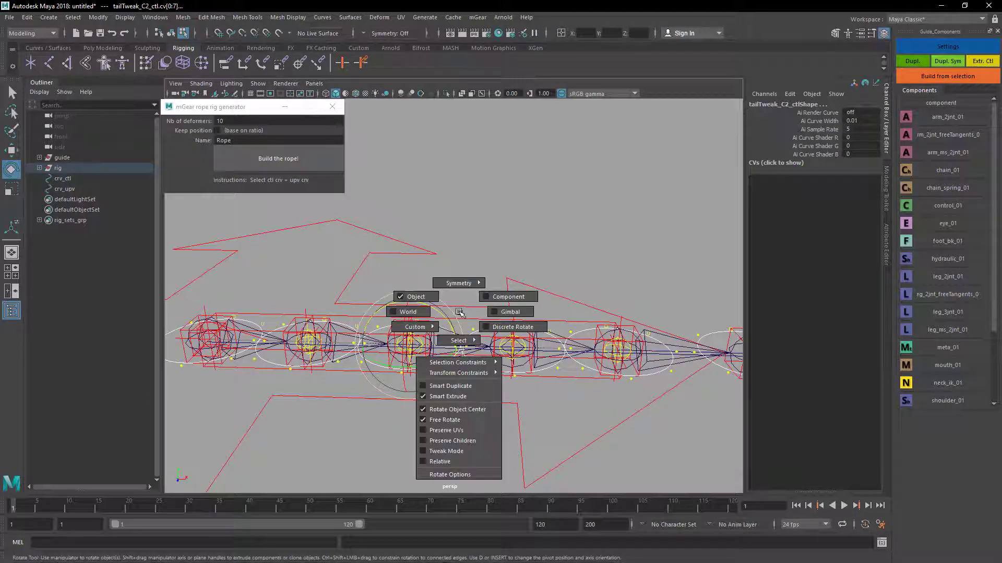
click(455, 411)
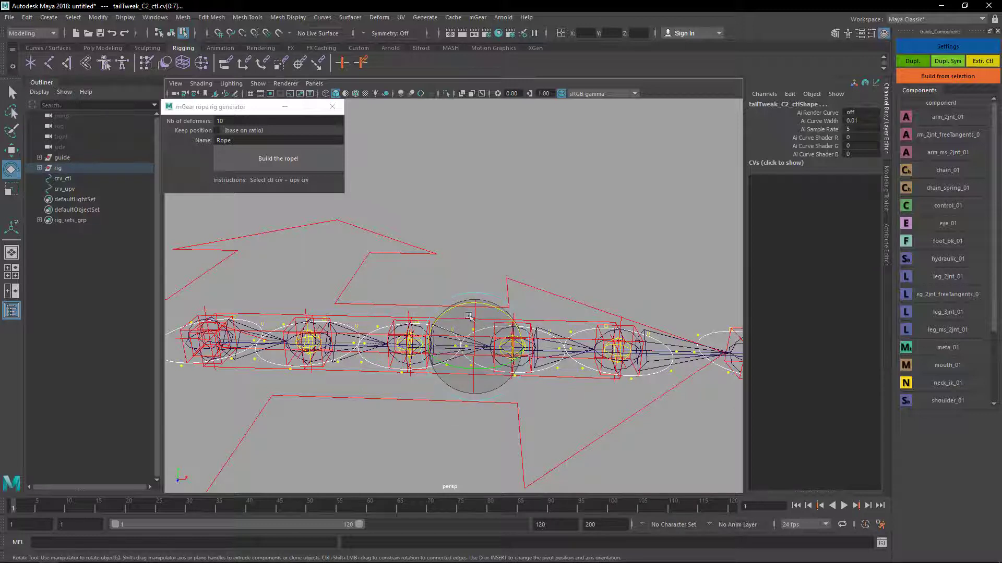
drag(497, 311, 506, 315)
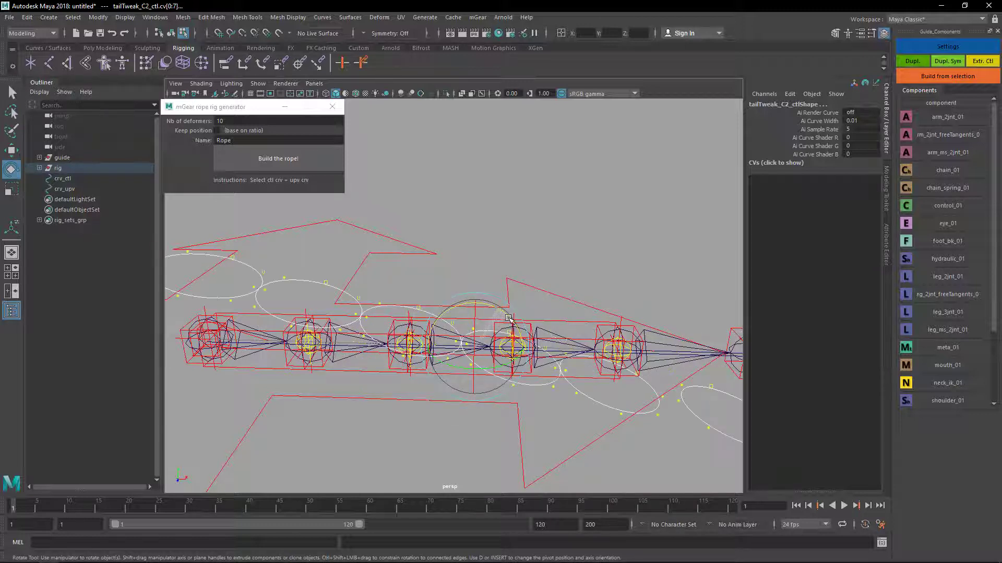
key(ctrl+z)
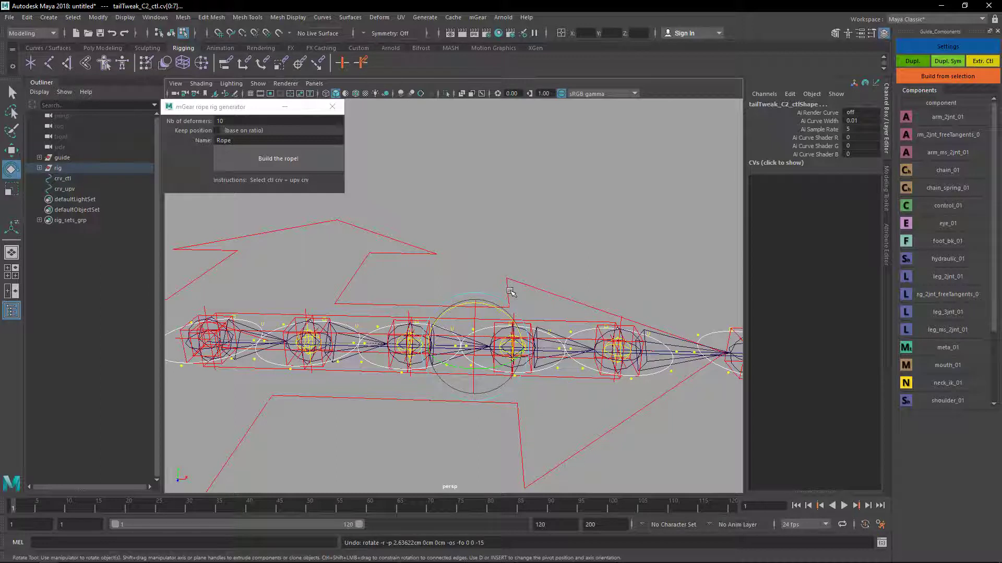
Step: Turn Rotate Object Center back on, rotate each circle's vertices until they stand perpendicular to the tail, and return to object selection
key(r)
click(511, 291)
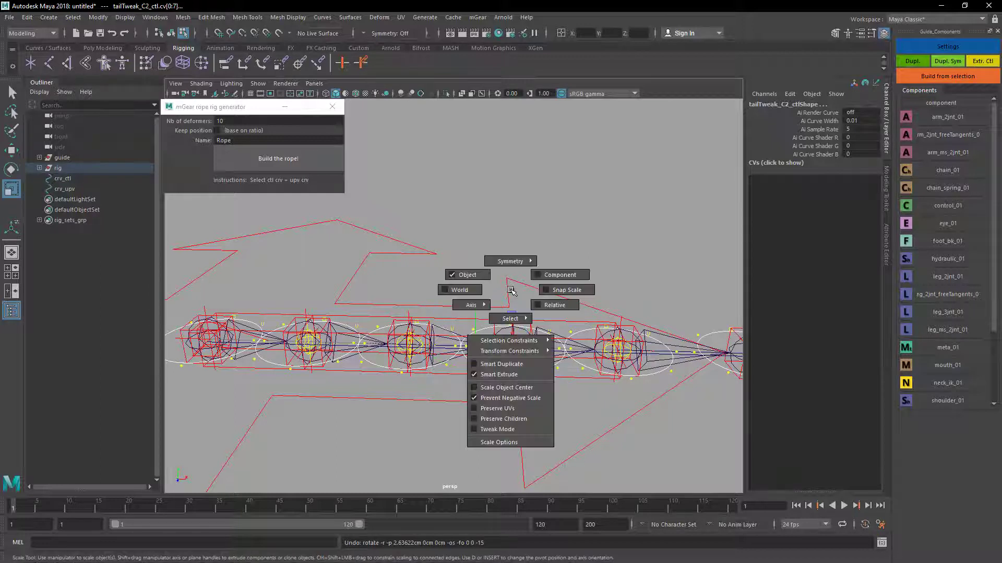
click(523, 389)
key(e)
drag(513, 326, 523, 388)
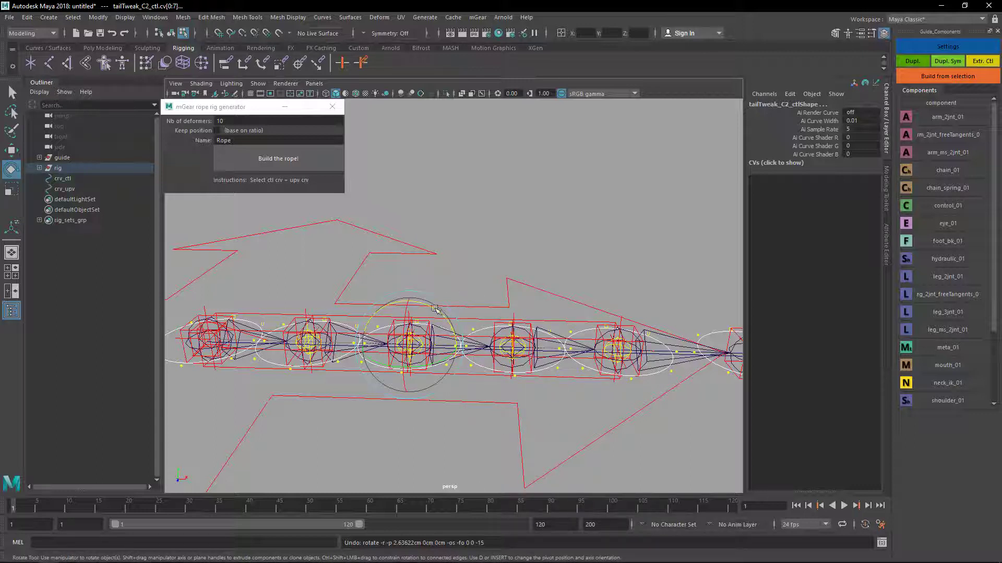
drag(434, 305, 490, 353)
key(q)
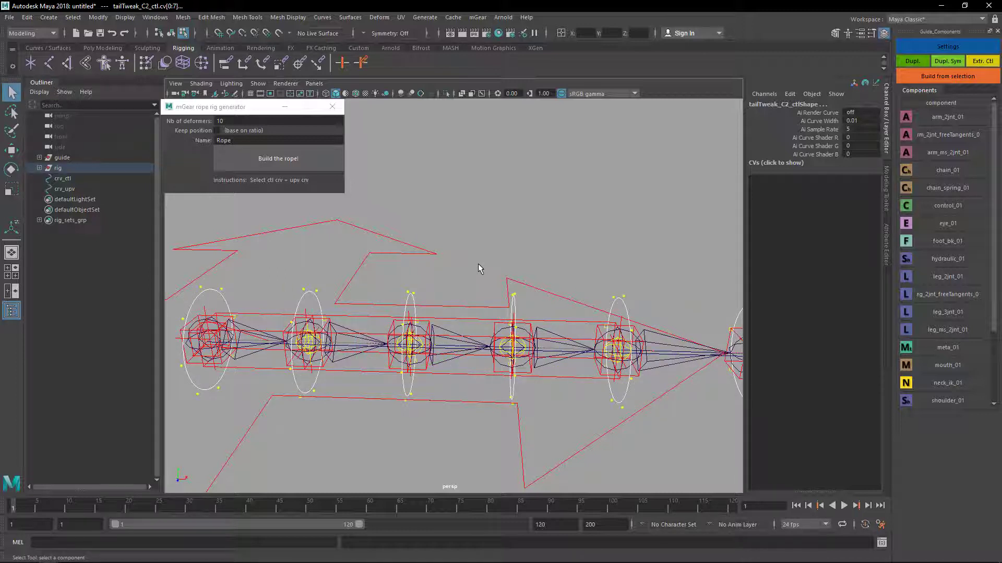
key(F8)
Step: Extract the reshaped tweak controls into the guide and select its controllers_org group
scroll(476, 266, down, 5)
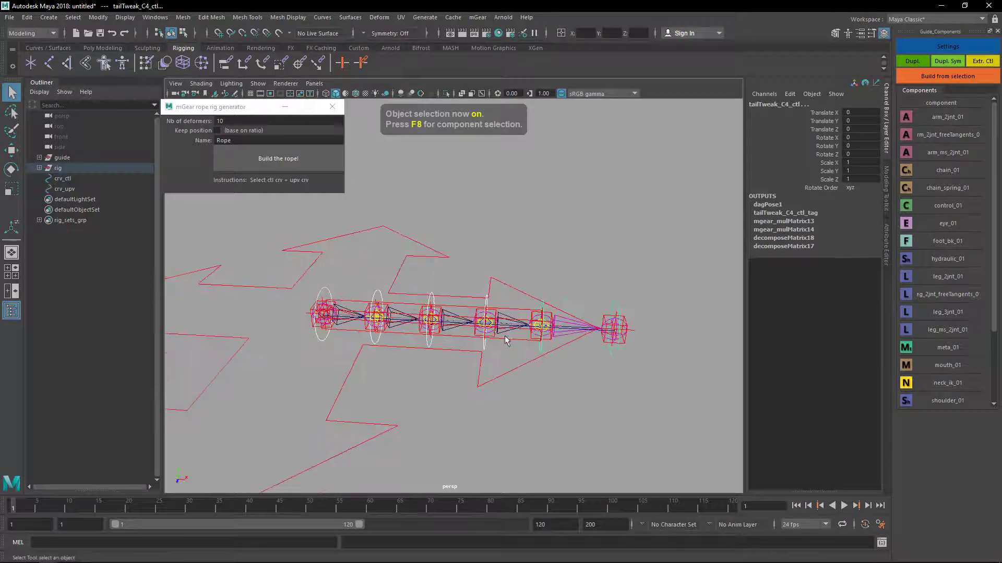
alt+middle_drag(505, 340, 454, 332)
click(974, 61)
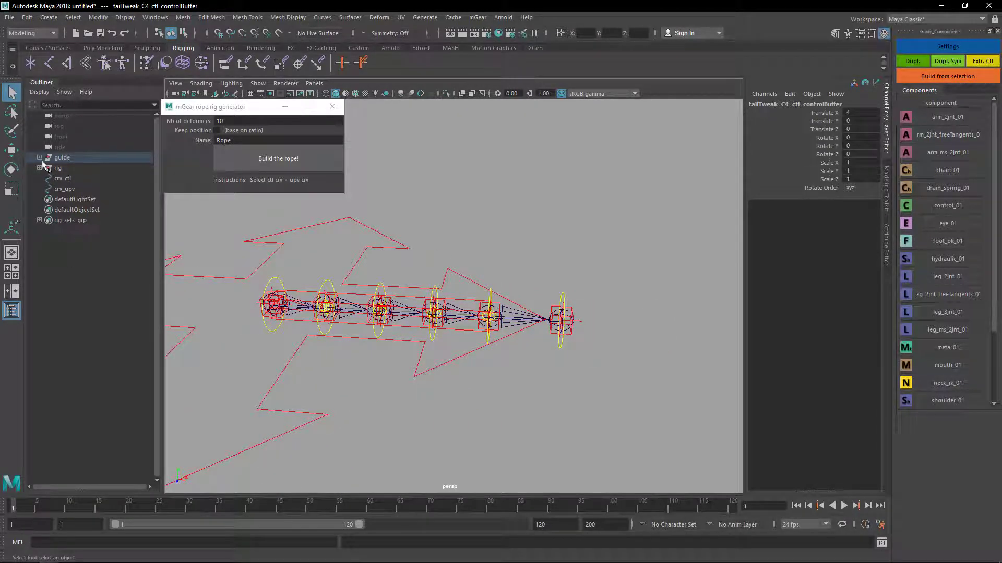
click(39, 158)
click(67, 168)
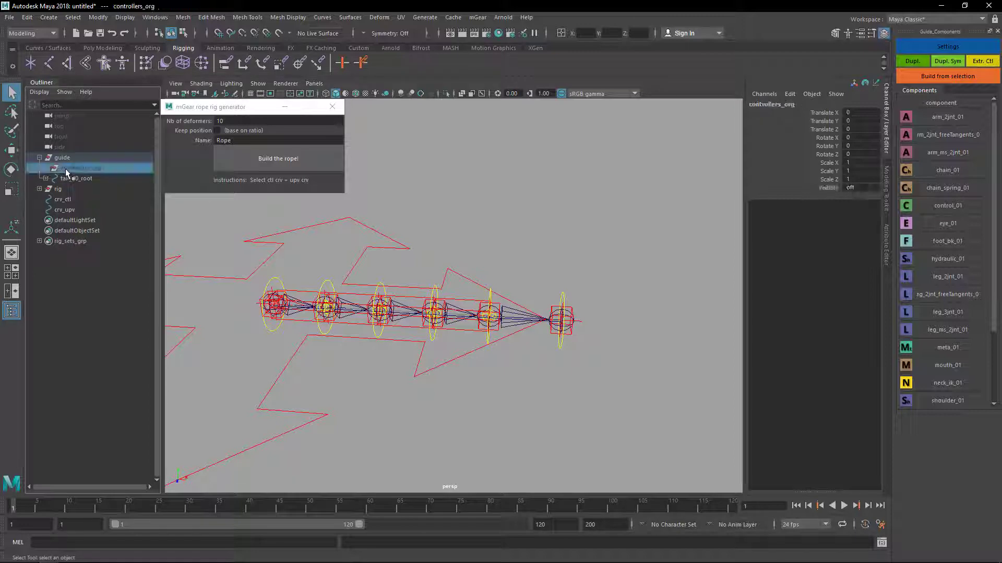
Step: Hide the controllers_org group inside the guide
key(h)
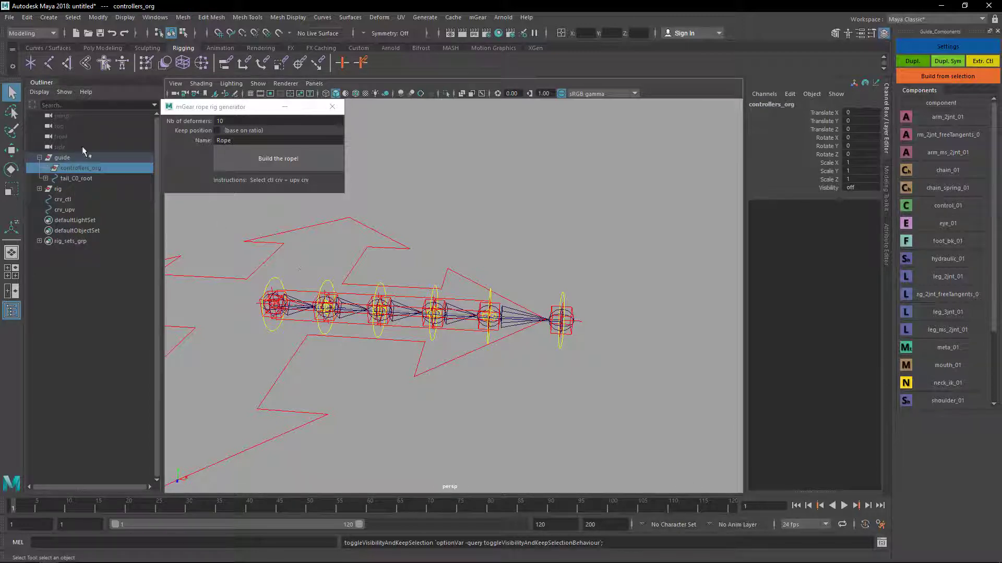
alt+drag(401, 342, 510, 380)
alt+right_drag(509, 380, 554, 368)
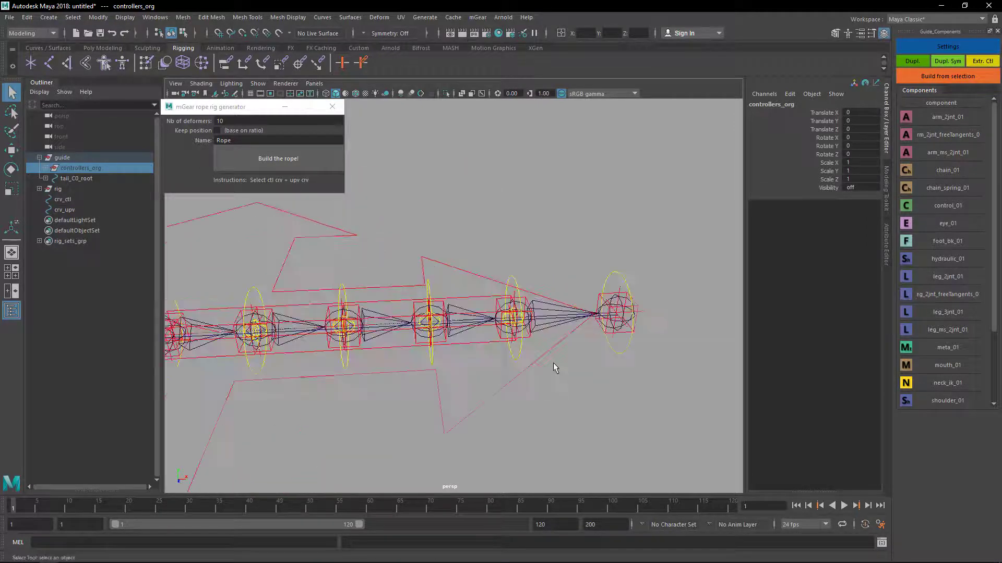
alt+middle_drag(439, 399, 498, 339)
alt+drag(498, 339, 504, 348)
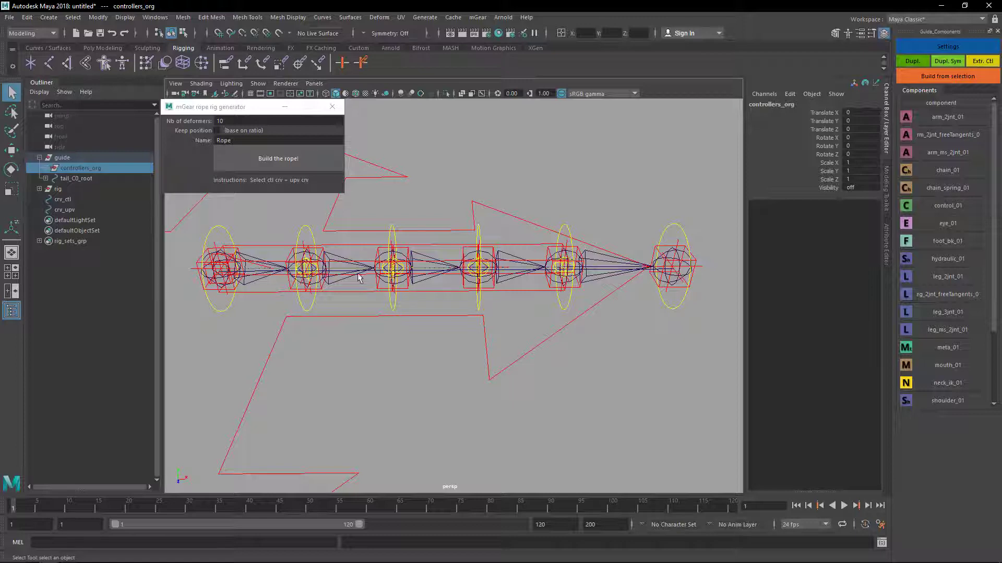
alt+drag(358, 277, 276, 284)
Step: Hide the whole guide group, leaving the built rig and its joints visible along the tail
click(58, 189)
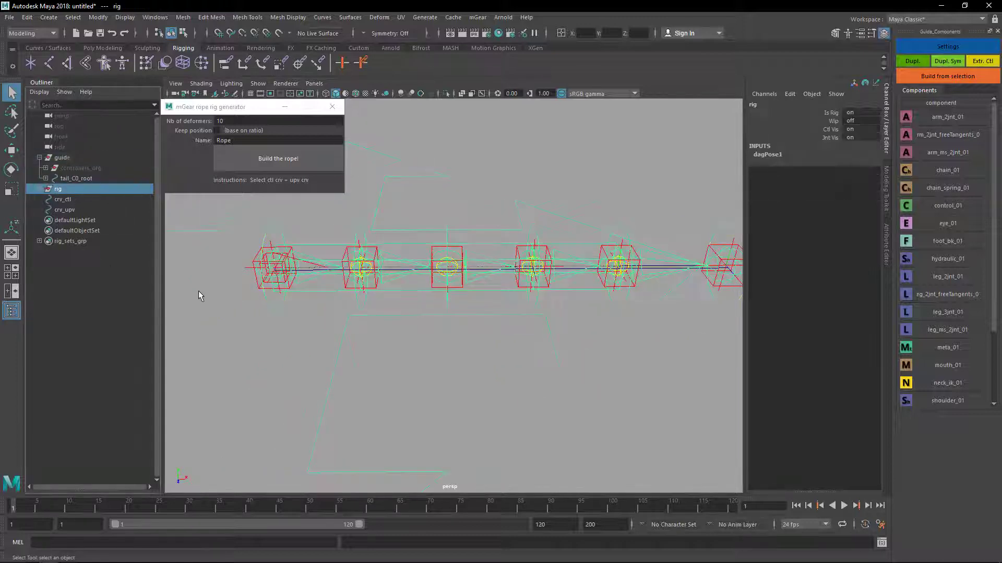
key(f)
mouse_move(481, 358)
alt+mouse_down()
mouse_move(469, 378)
mouse_move(467, 346)
alt+mouse_up()
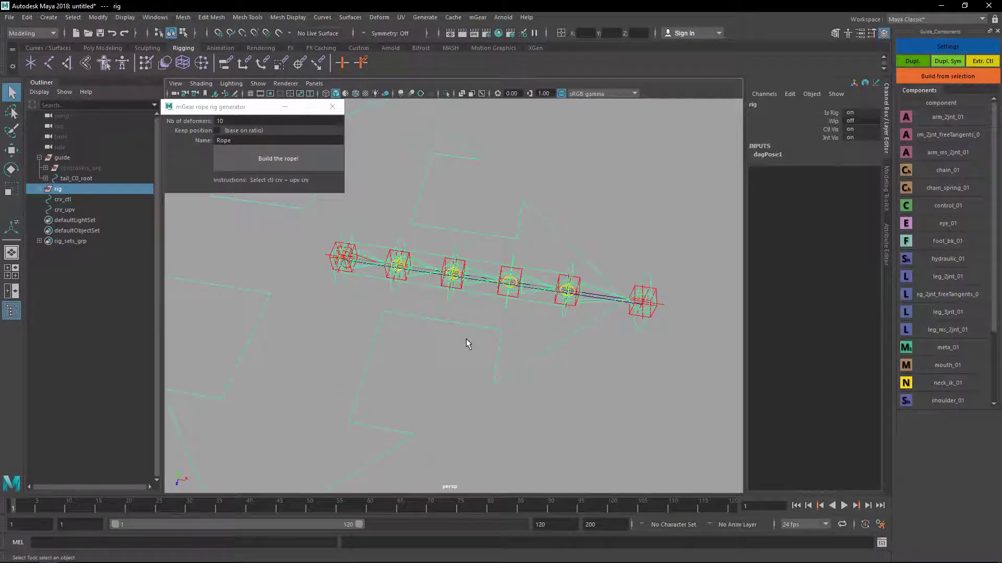
click(58, 158)
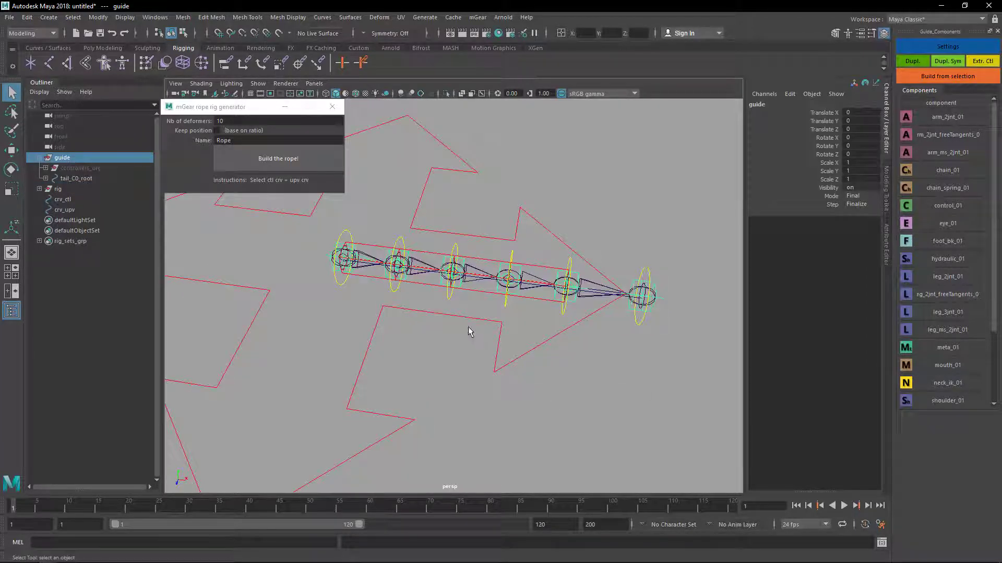
alt+drag(468, 331, 556, 355)
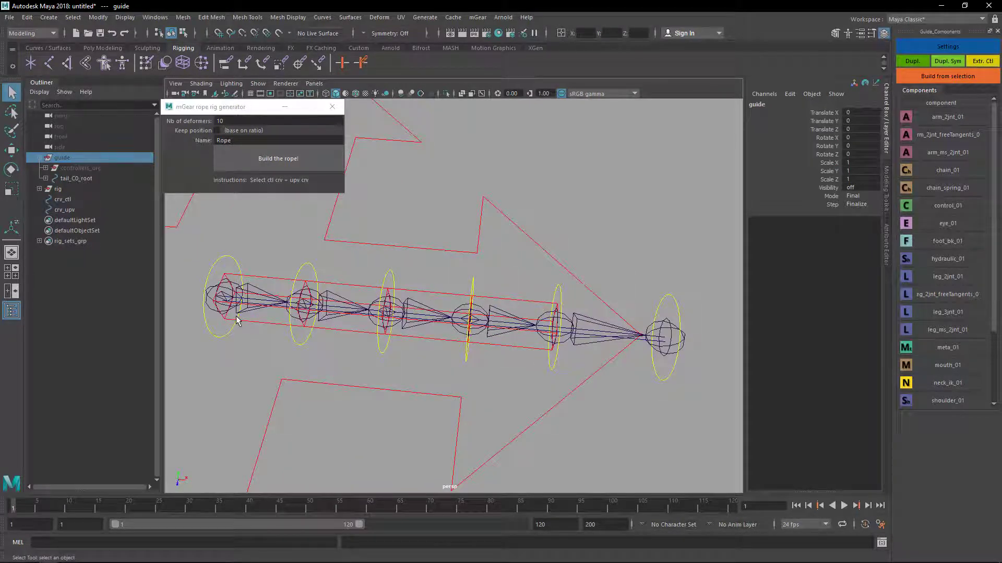
alt+drag(442, 369, 402, 327)
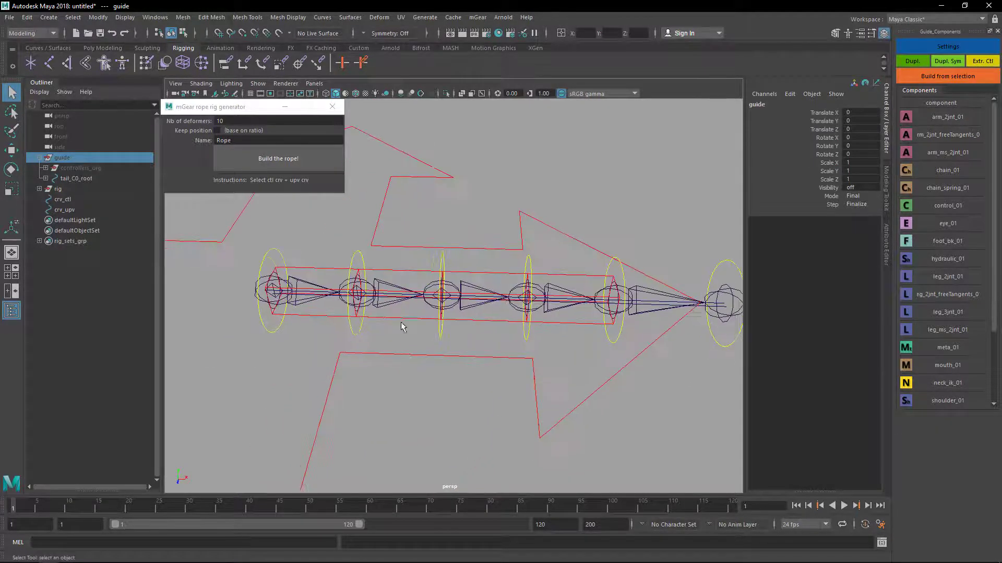
Step: Select the six tailTweak joints from rig_deformers_grp and add the crv_ctl curve to the selection
click(40, 241)
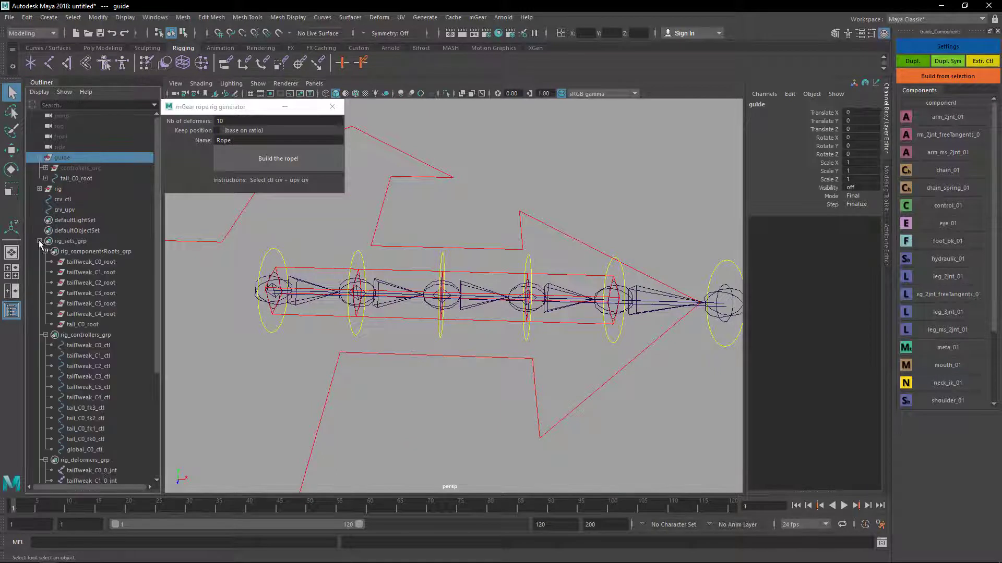
click(40, 241)
click(39, 241)
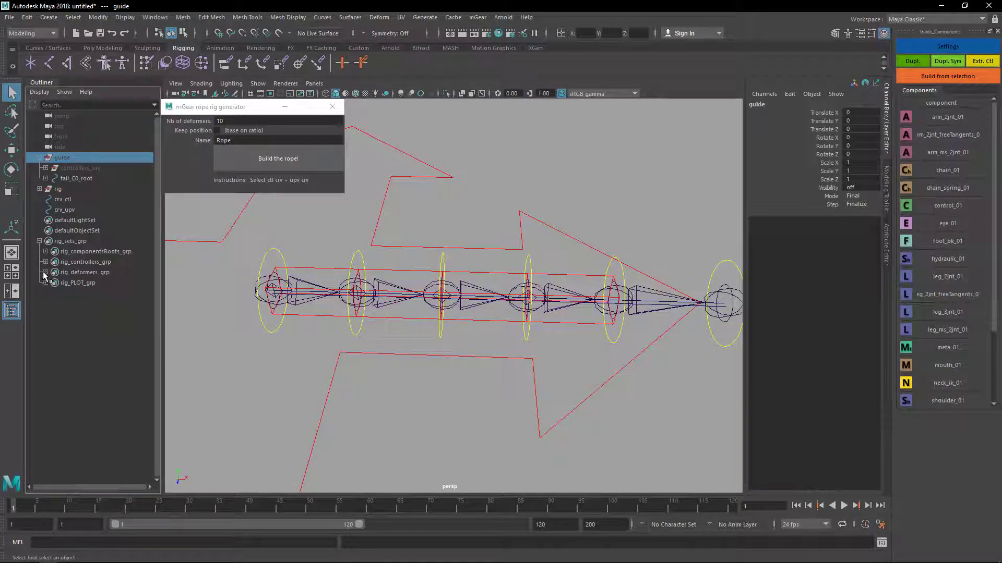
click(46, 273)
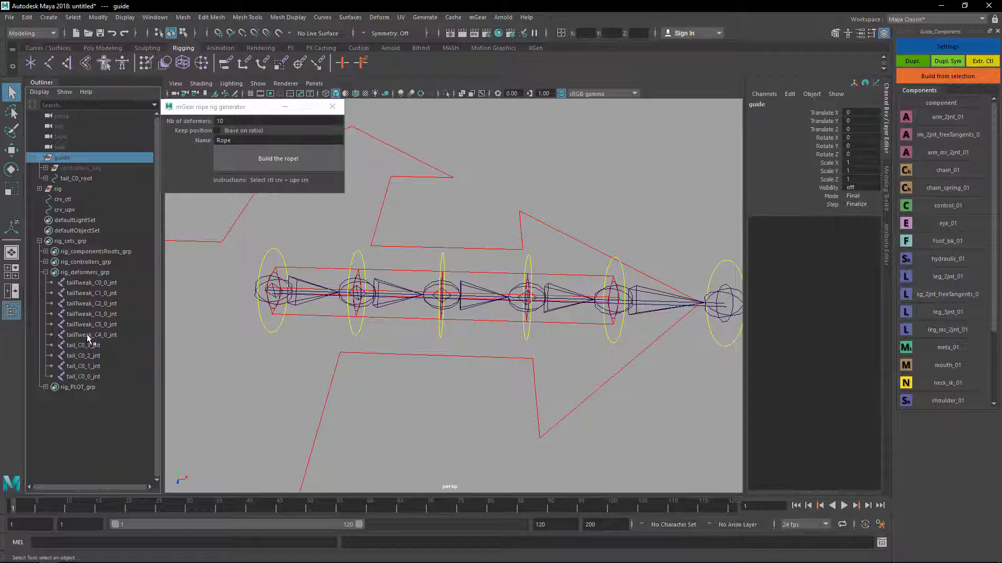
click(87, 283)
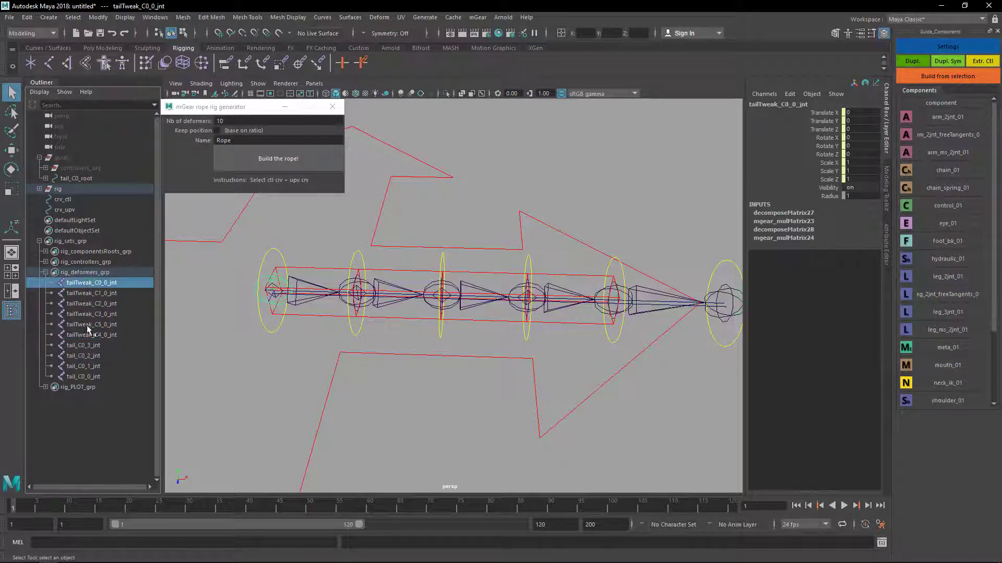
shift+click(87, 335)
alt+middle_drag(580, 338, 494, 348)
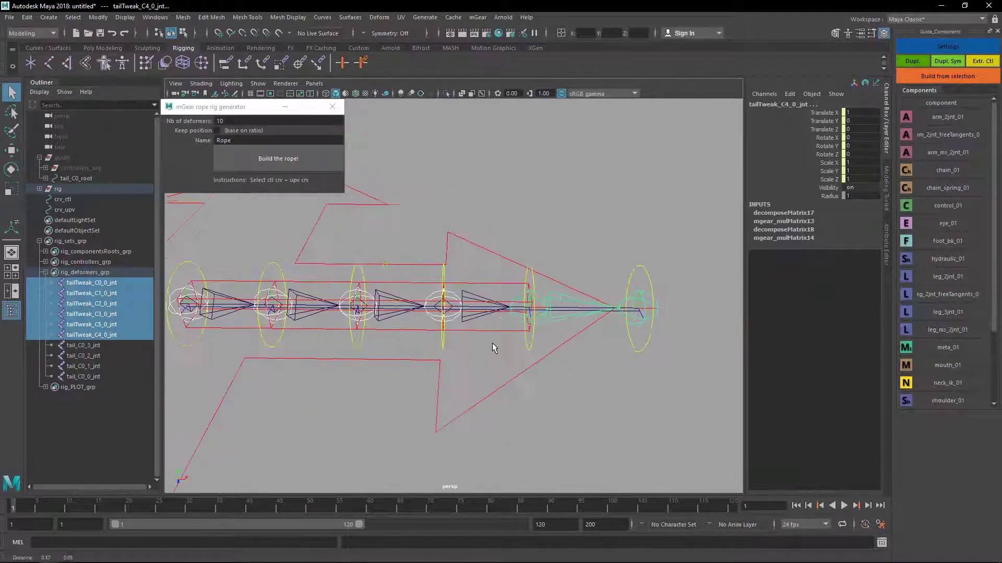
alt+drag(407, 328, 389, 306)
alt+middle_drag(357, 330, 496, 316)
alt+drag(334, 287, 315, 258)
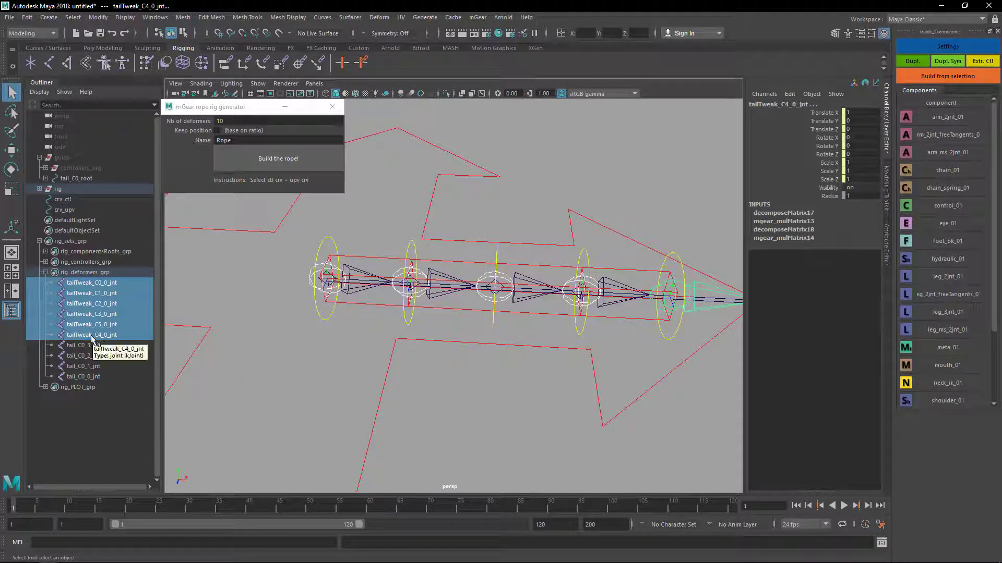
ctrl+click(62, 200)
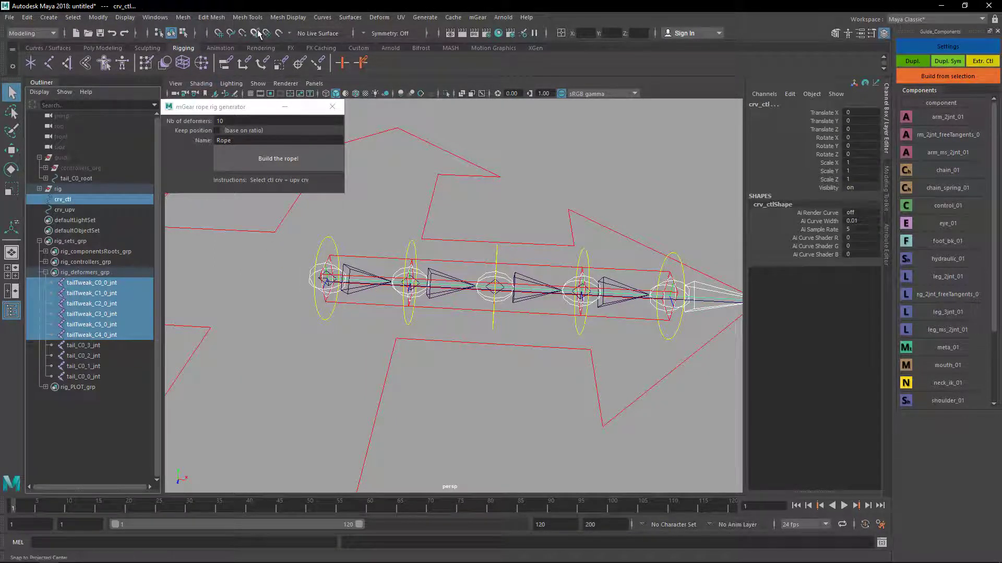
Step: Open the Bind Skin options from the Rigging toolset and bind to Selected joints, keeping Closest distance as the bind method
click(32, 32)
click(24, 44)
click(212, 17)
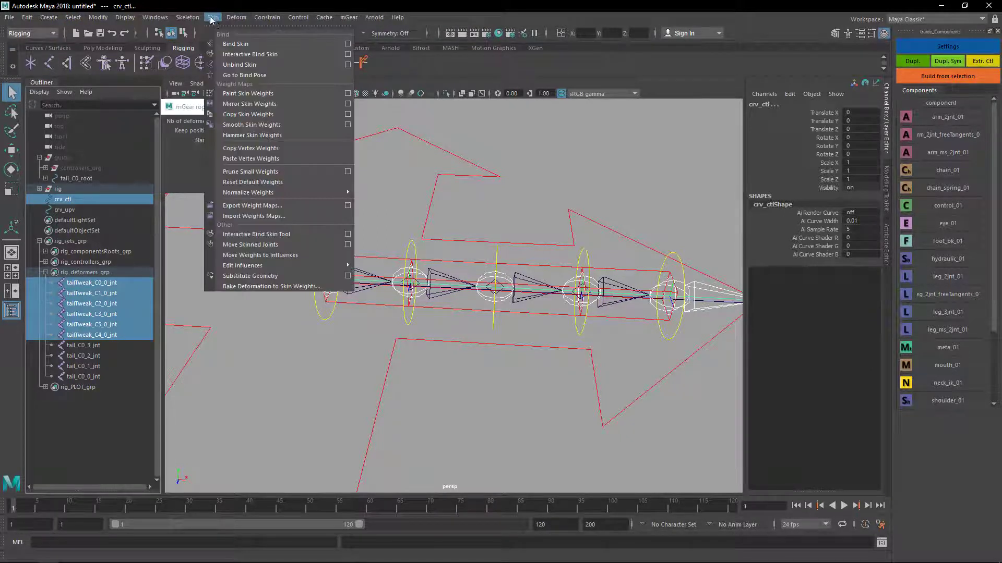
click(346, 44)
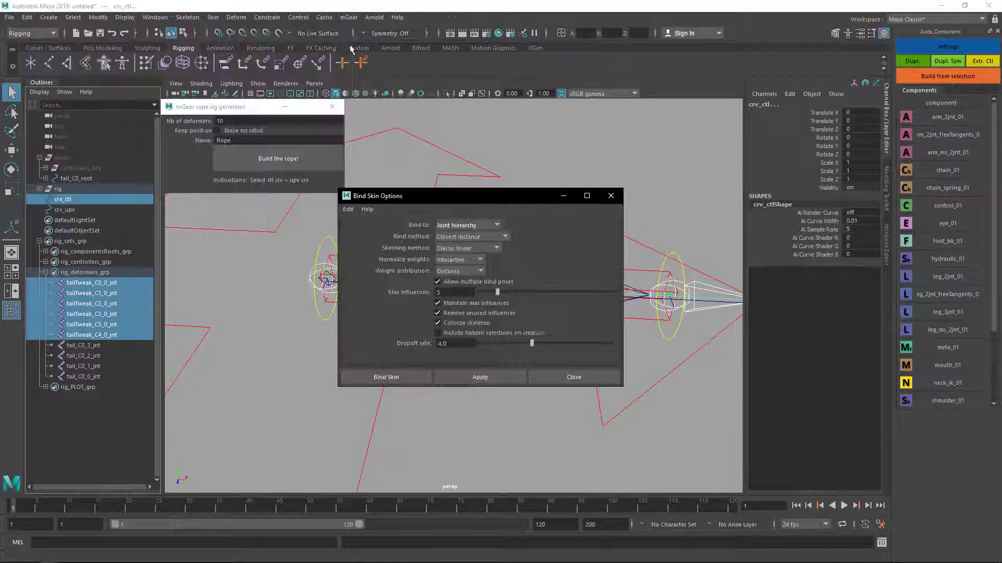
drag(466, 195, 535, 120)
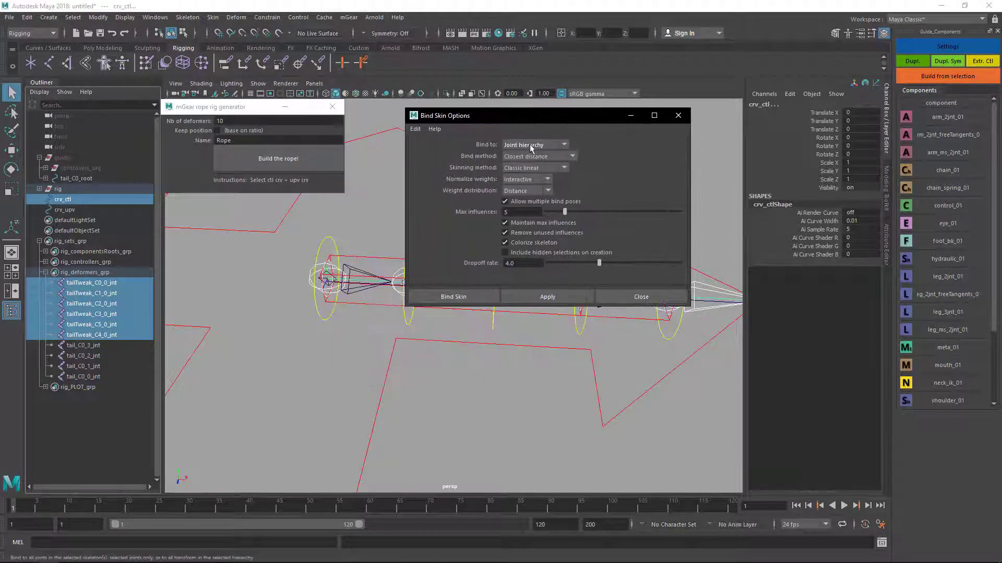
click(527, 145)
click(506, 156)
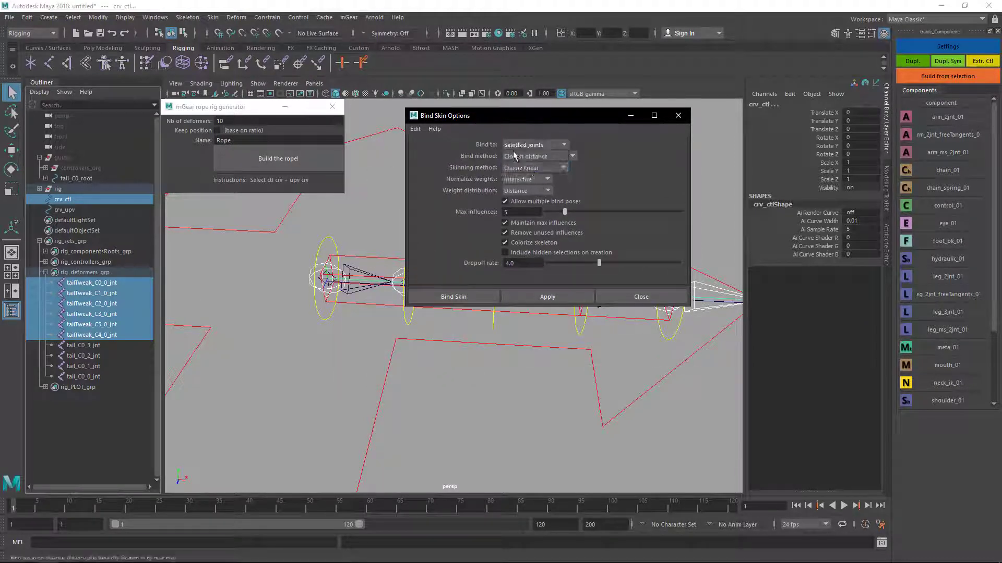
click(538, 157)
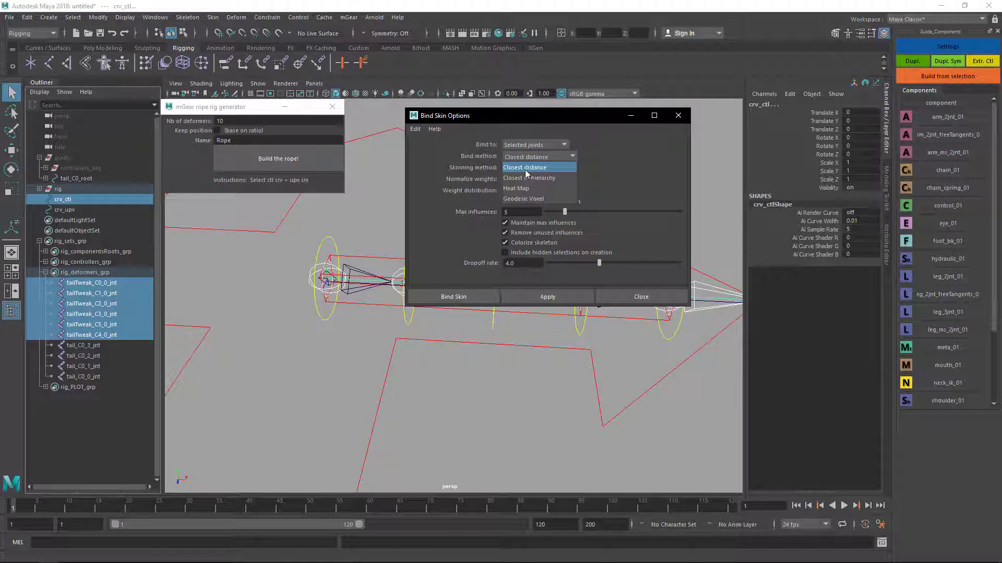
click(605, 168)
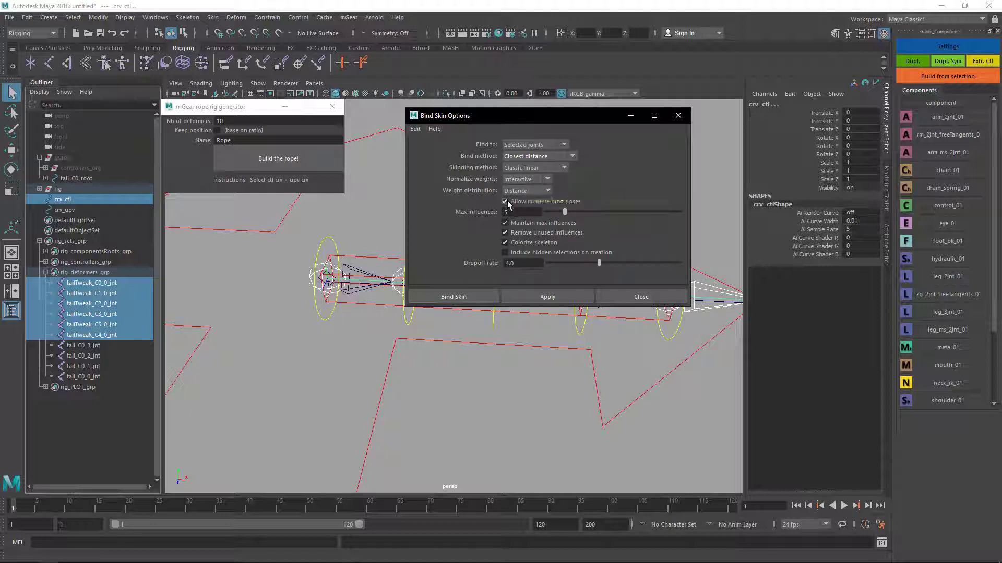
Step: Set Max influences to 1 and turn off Maintain max influences, Remove unused influences and Colorize skeleton
click(519, 213)
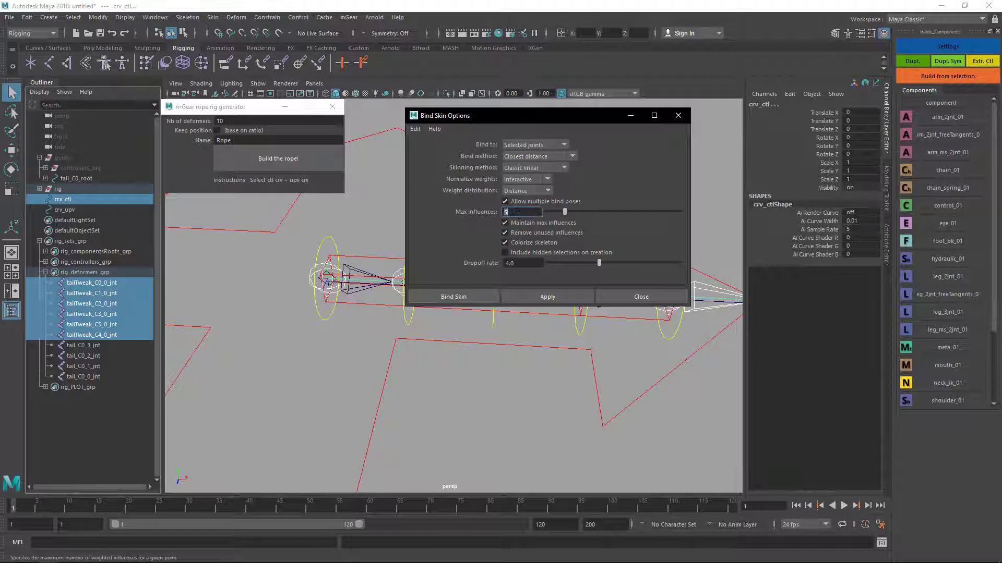
key(BackSpace)
text(1)
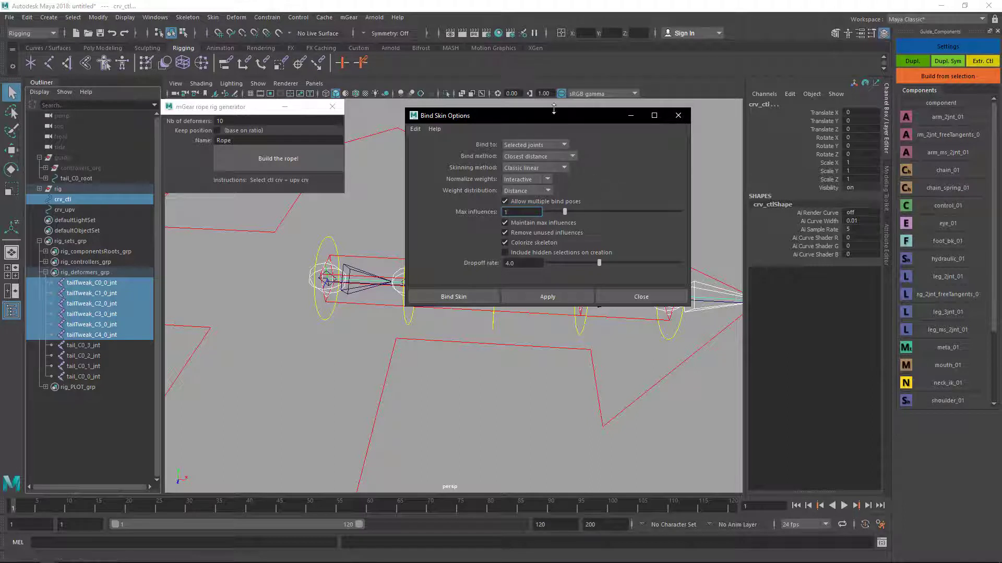
drag(557, 113, 557, 94)
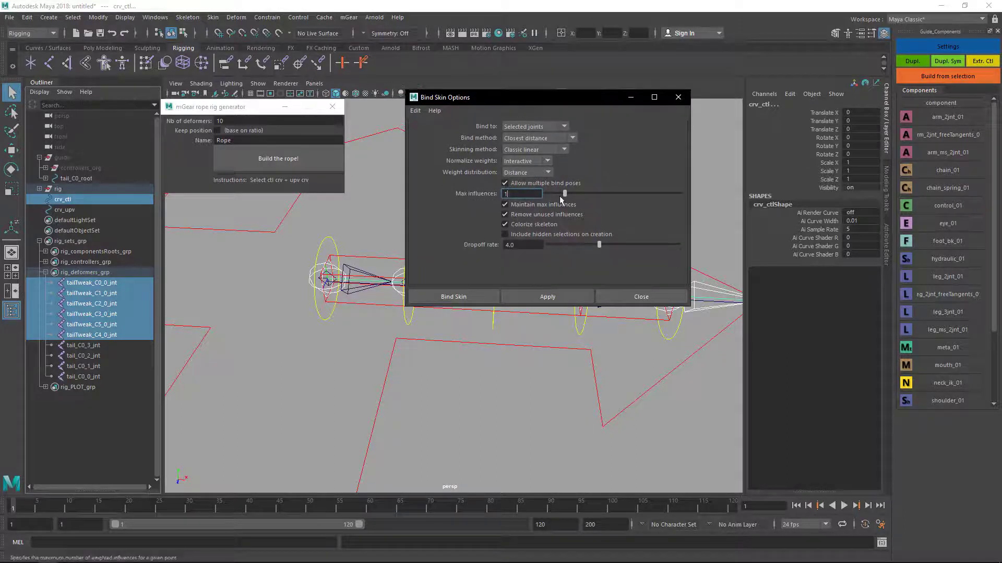
click(547, 193)
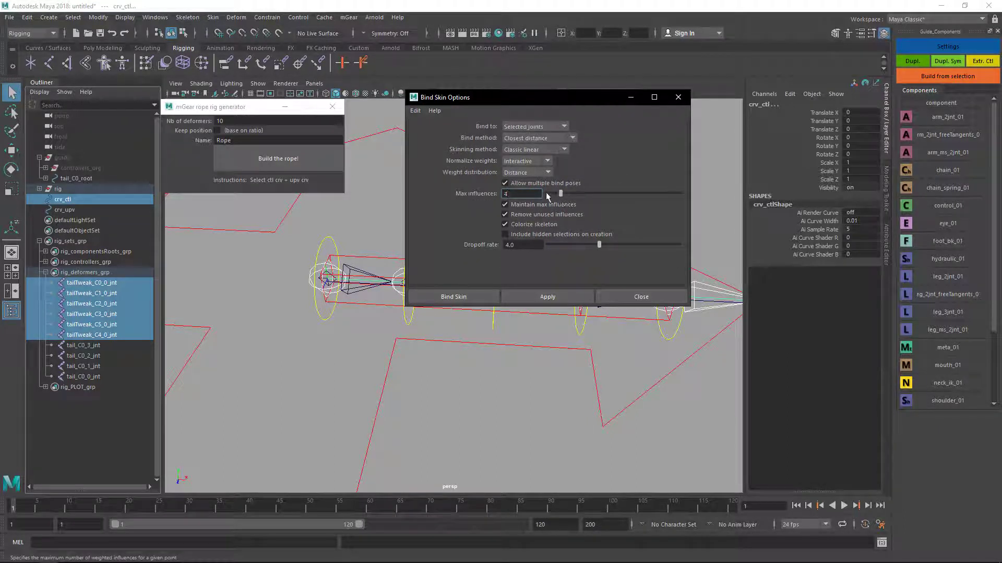
click(505, 205)
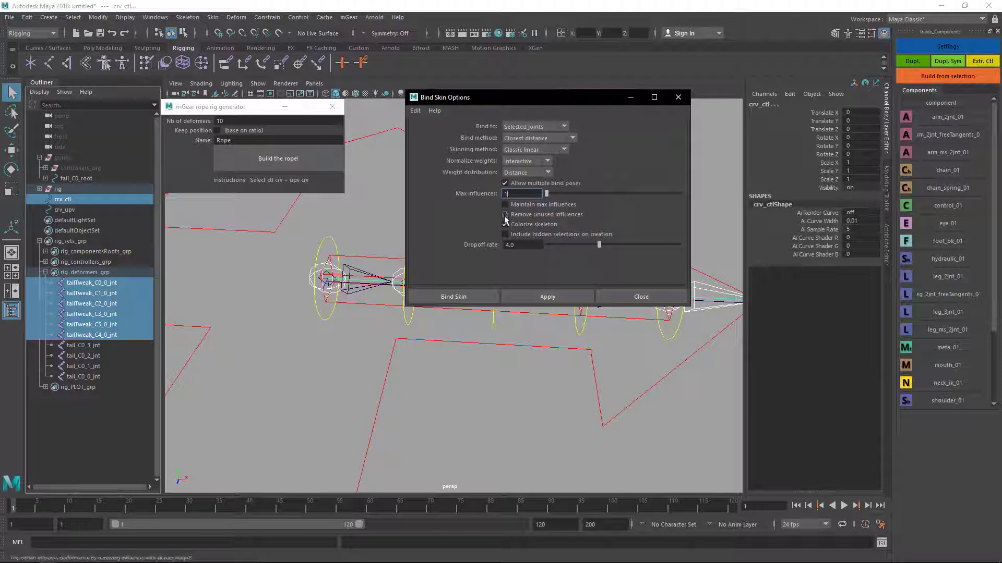
click(505, 214)
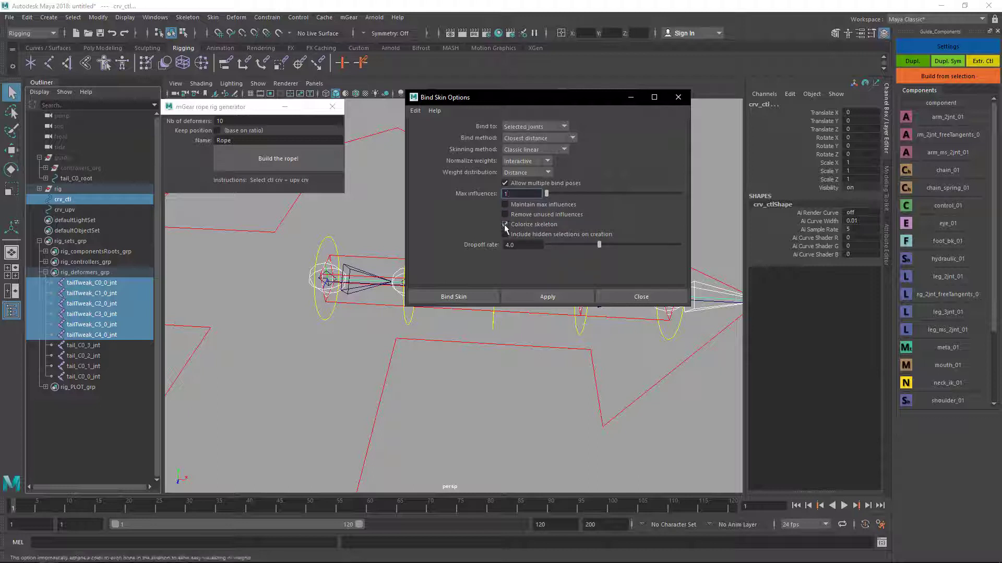
Step: Bind crv_ctl to the selected tailTweak joints, keeping the Bind Skin options open clear of the tail
click(549, 295)
drag(519, 102, 507, 36)
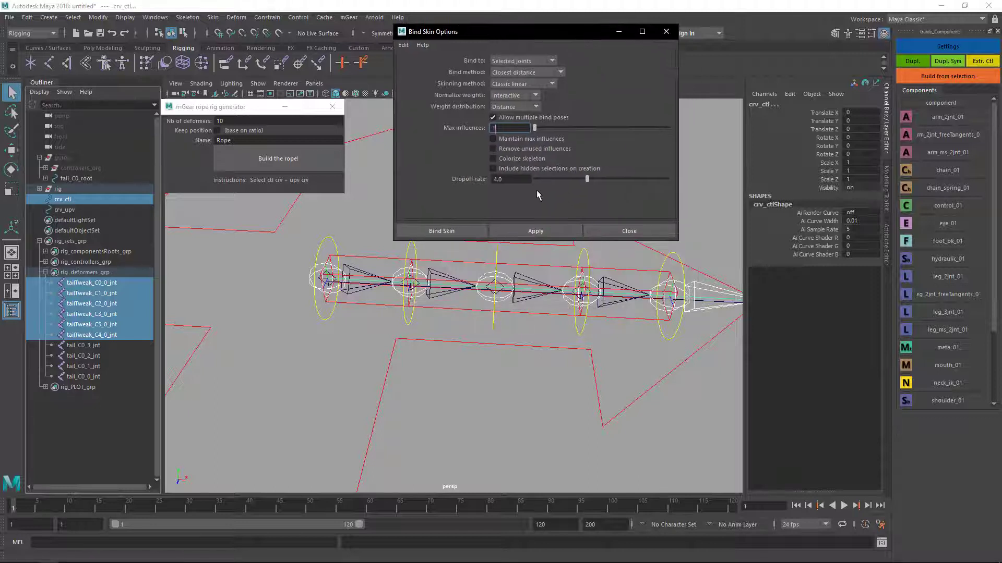
click(537, 231)
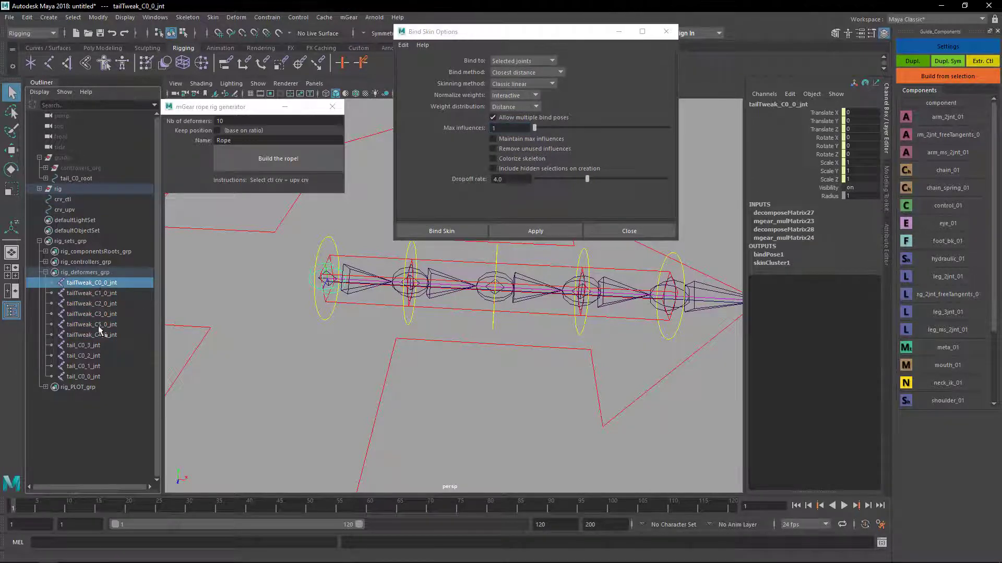
Step: Select the six tailTweak joints with the crv_upv curve and bind it using the same skinning options
shift+click(99, 334)
ctrl+click(64, 210)
click(528, 234)
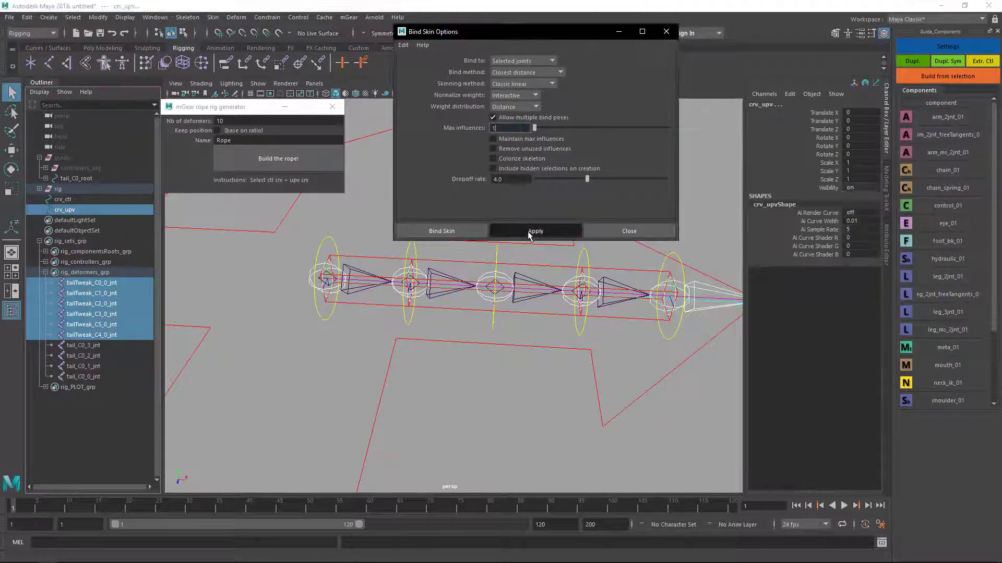
Step: Try moving the tailTweak_C3_ctl control away from the tail to test the bound curves, and undo the move
alt+middle_drag(537, 318, 460, 364)
alt+right_drag(461, 365, 492, 353)
alt+middle_drag(516, 312, 501, 355)
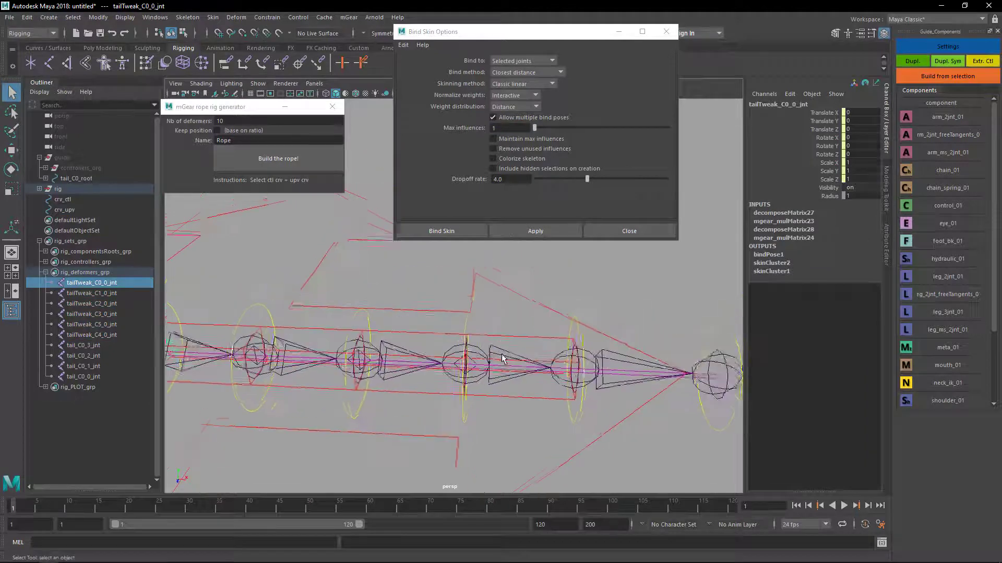
alt+drag(502, 354, 428, 324)
click(445, 312)
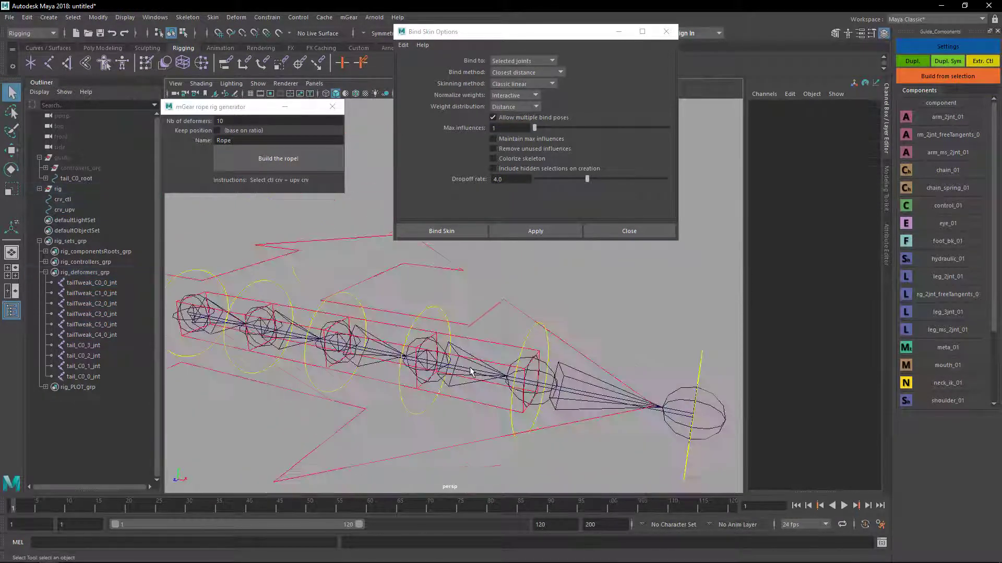
click(428, 308)
key(w)
drag(431, 363, 405, 240)
key(ctrl+z)
key(ctrl+z)
key(ctrl+z)
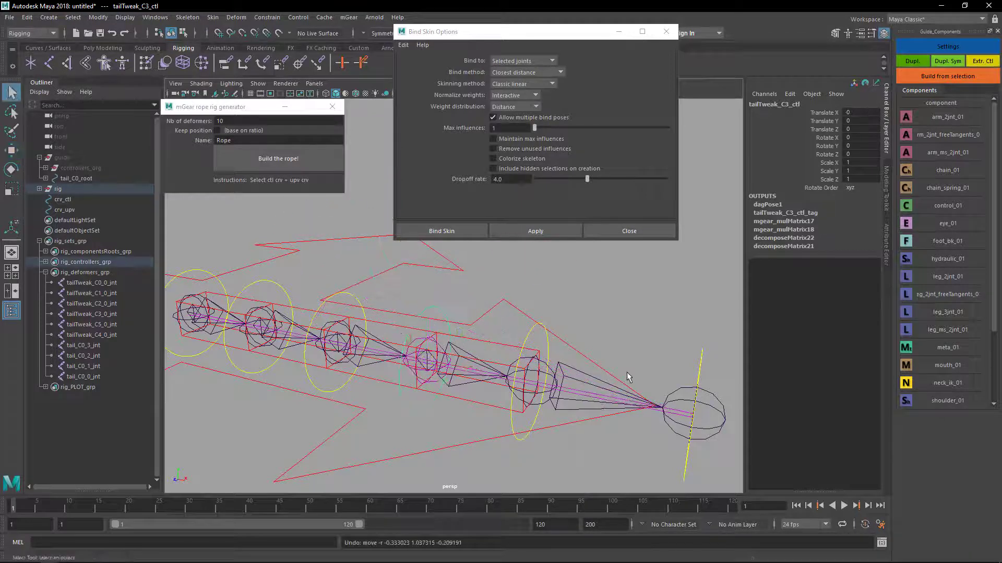
Step: Try moving the tailTweak_C5_ctl control at the tail tip slightly outward, and undo the move
scroll(673, 366, down, 2)
click(648, 347)
key(w)
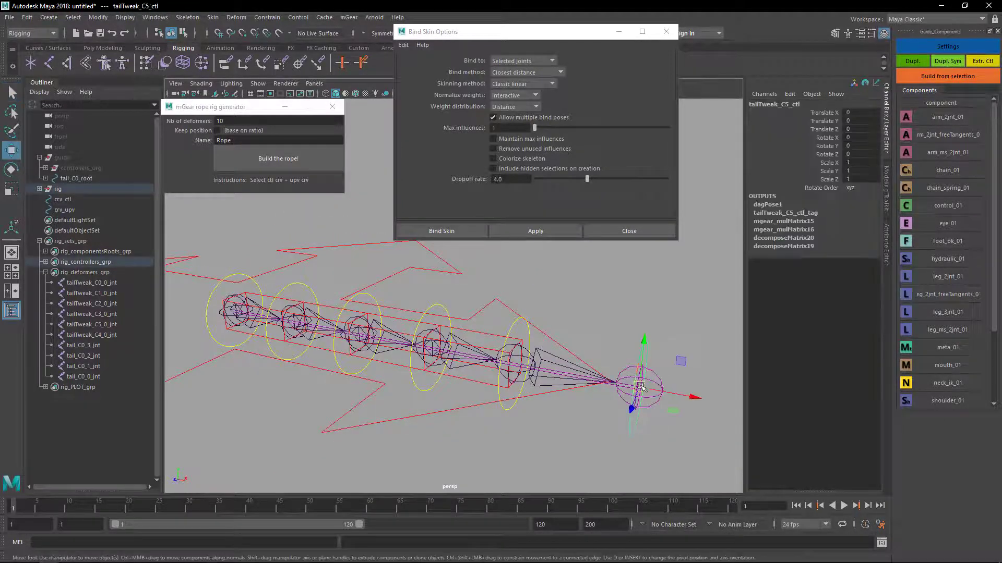
mouse_move(640, 389)
mouse_down()
mouse_move(749, 167)
mouse_move(637, 475)
mouse_move(656, 371)
mouse_move(648, 402)
mouse_up()
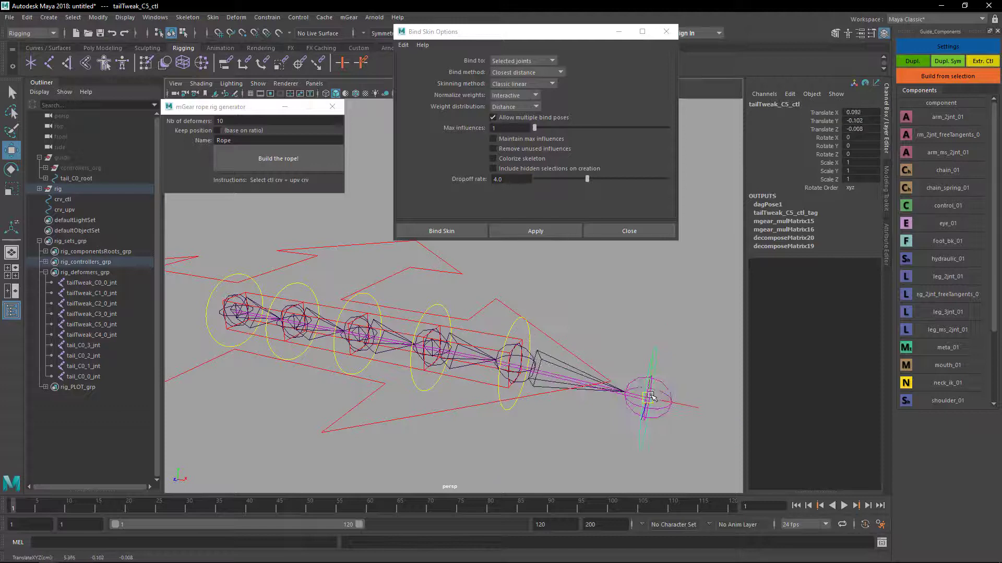
key(ctrl+z)
Step: Create a polygon cylinder at the tail base and rotate it -90 degrees in Z to align with the tail
alt+drag(448, 382, 472, 411)
click(506, 393)
shift+right_drag(505, 382, 452, 340)
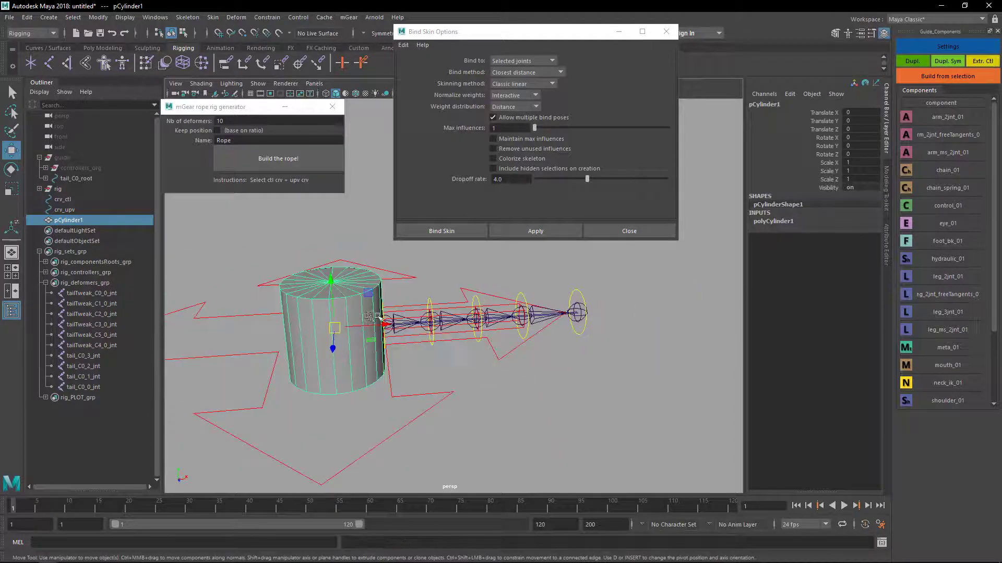
key(e)
drag(357, 290, 425, 341)
key(ctrl+z)
alt+drag(358, 342, 382, 294)
Step: Thin the cylinder by scaling it to about 0.331 in X and Z
key(r)
drag(353, 329, 443, 347)
key(q)
key(w)
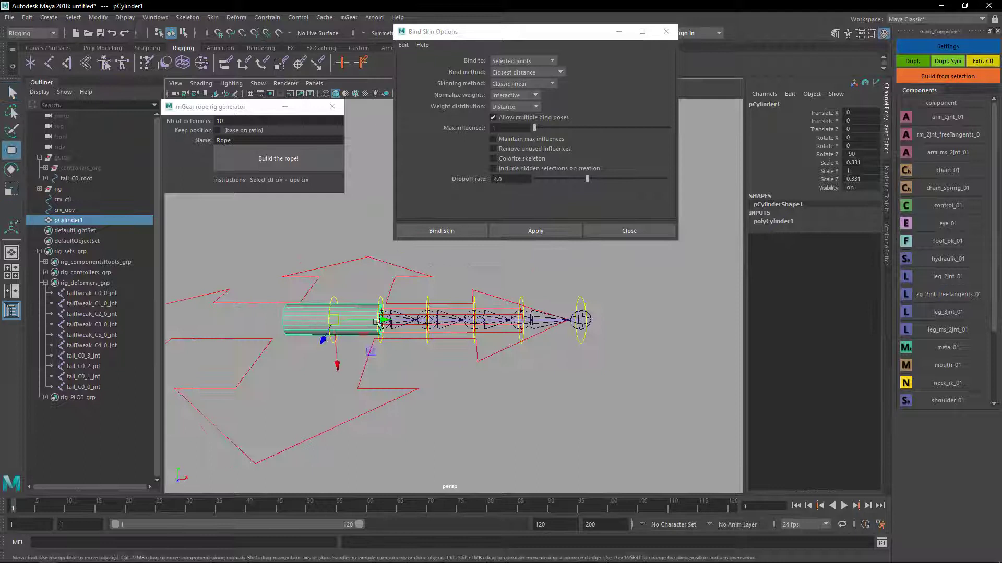
Step: Stretch the cylinder to a Y scale of about 2.844 and move it to about 2.586 in X along the tail
drag(390, 324, 572, 327)
key(r)
key(w)
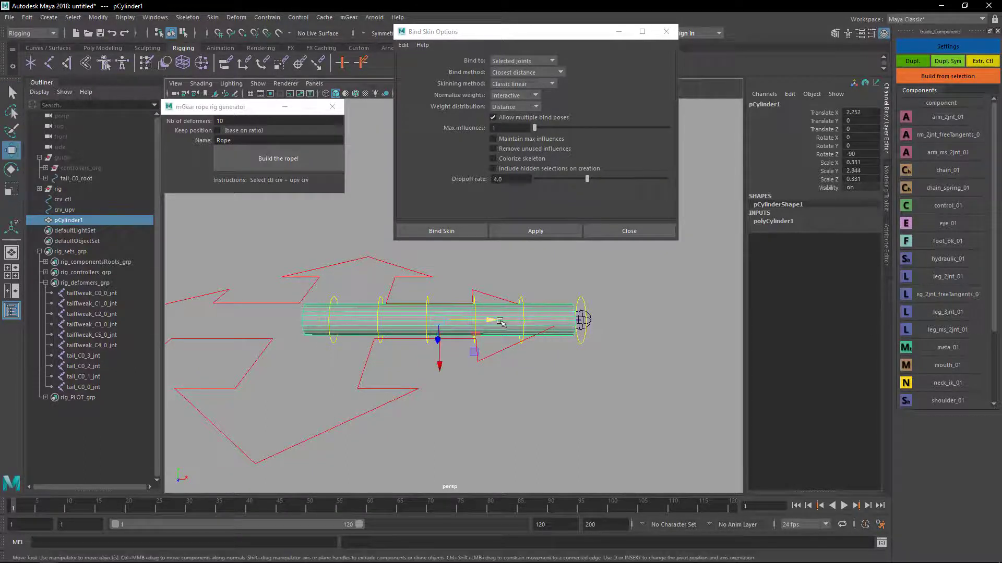
drag(500, 322, 519, 330)
key(q)
key(r)
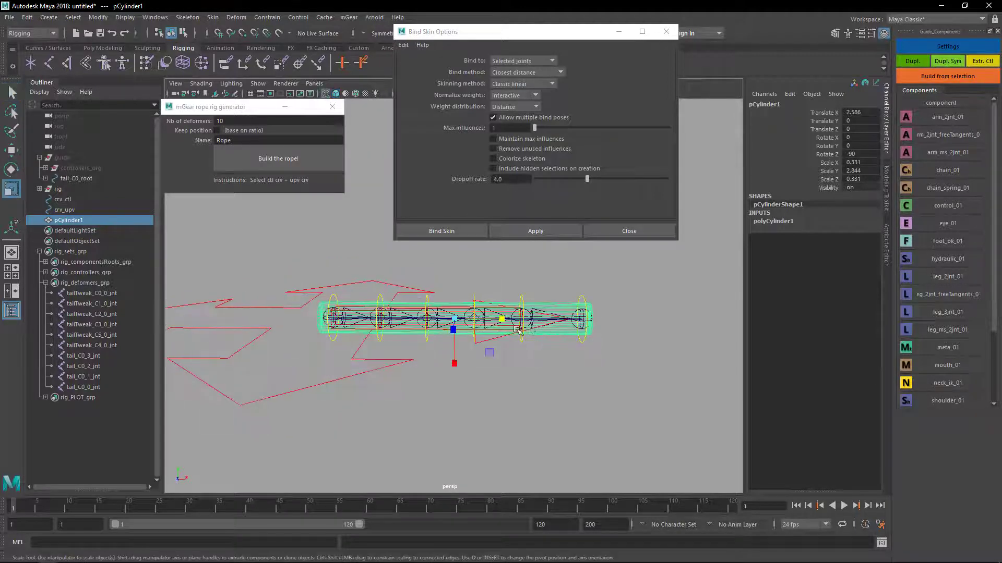
Step: Thin the cylinder further by scaling it to about 0.138 in X and Z, with shaded display on
scroll(525, 332, up, 3)
scroll(513, 321, down, 5)
key(5)
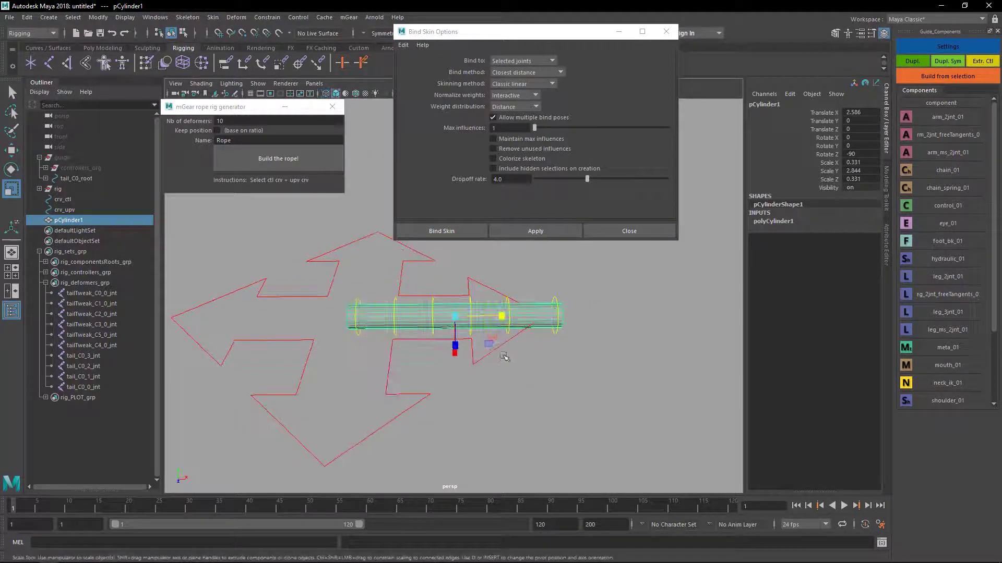
click(454, 317)
mouse_move(514, 345)
alt+mouse_down()
mouse_move(447, 341)
mouse_move(416, 355)
mouse_move(439, 355)
alt+mouse_up()
alt+drag(439, 356, 471, 384)
scroll(532, 409, up, 4)
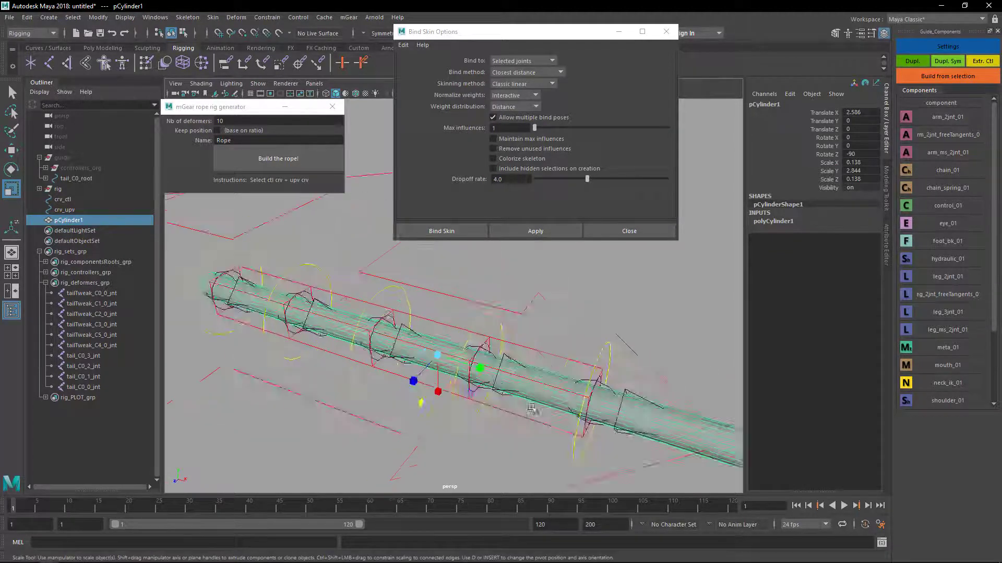
scroll(528, 405, down, 3)
alt+drag(526, 403, 553, 381)
key(q)
click(571, 364)
alt+right_drag(546, 377, 609, 364)
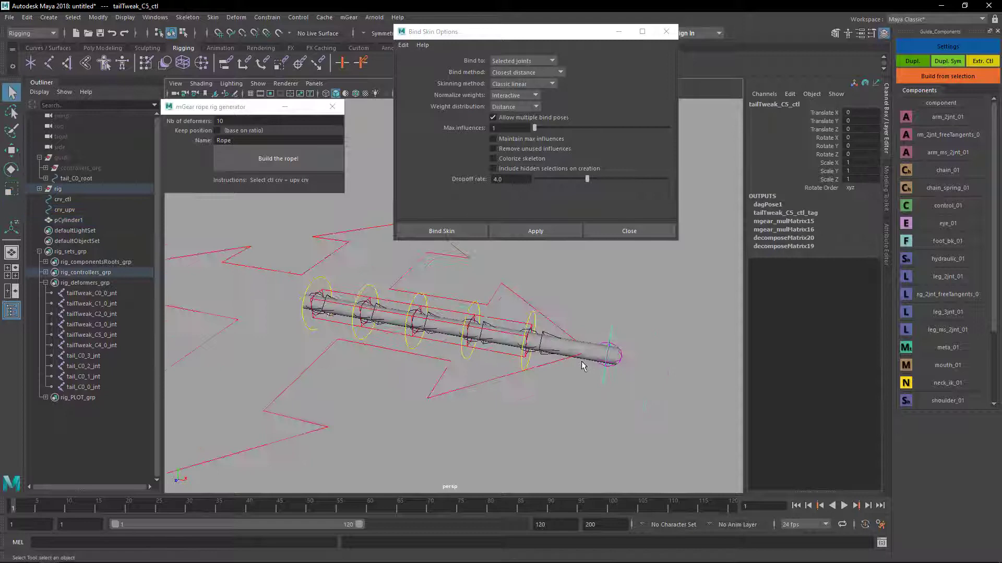
alt+drag(538, 370, 529, 314)
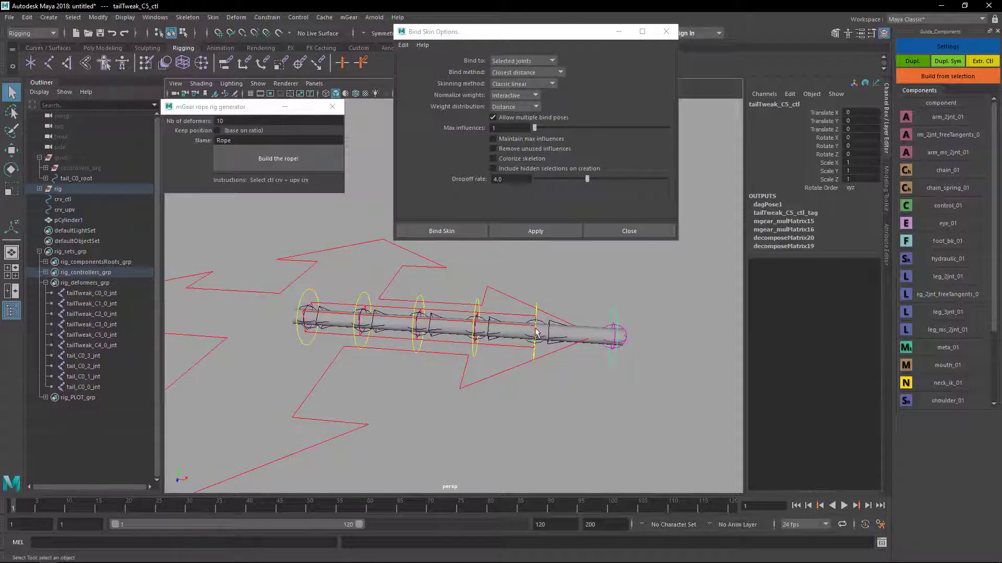
alt+right_drag(536, 332, 594, 355)
Step: Shorten the cylinder to a Y scale of about 2.187 and move it to about 1.819 in X, ending at the second-to-last control
click(621, 360)
key(r)
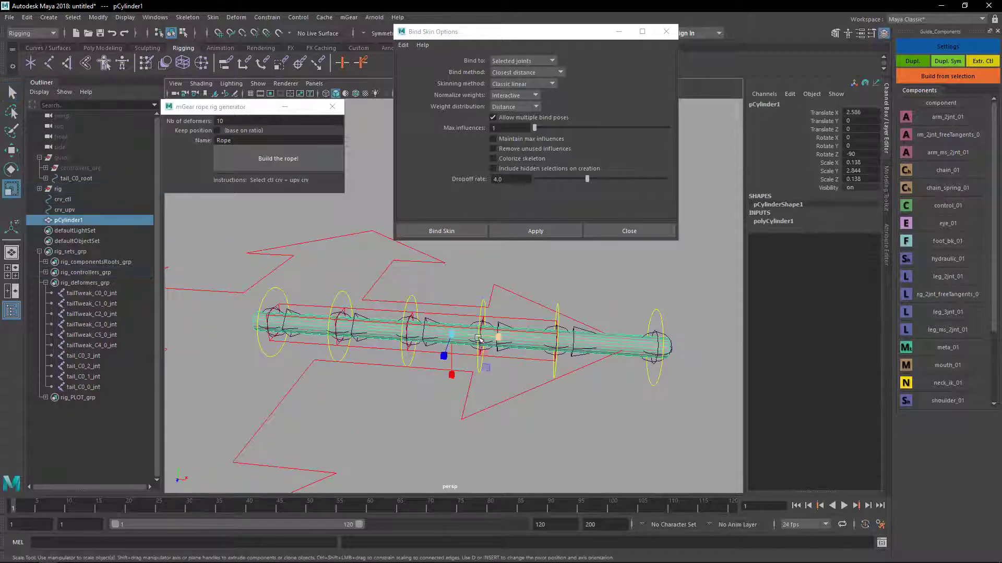
drag(503, 341, 559, 340)
key(w)
key(r)
key(w)
key(q)
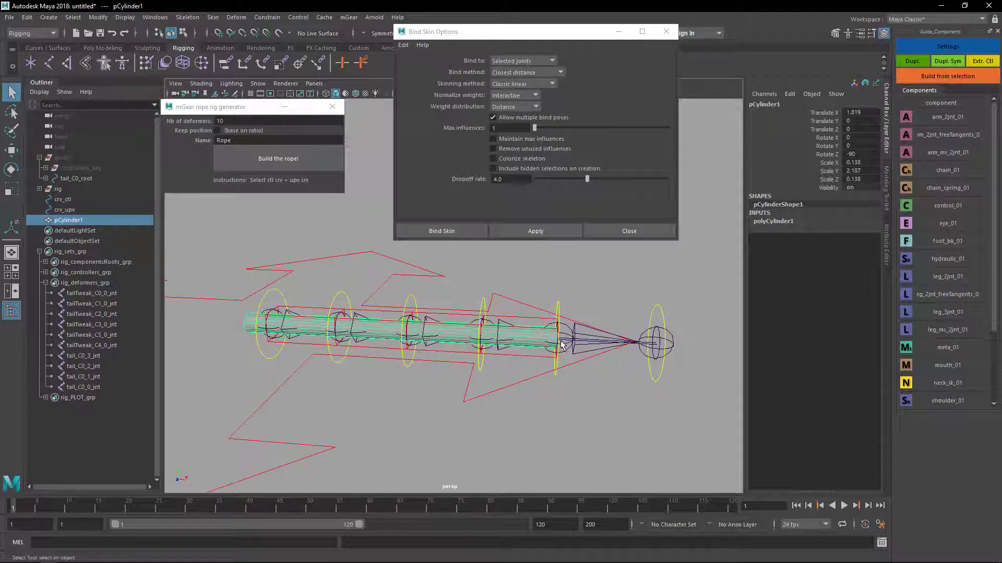
alt+drag(646, 358, 406, 329)
alt+drag(267, 315, 300, 332)
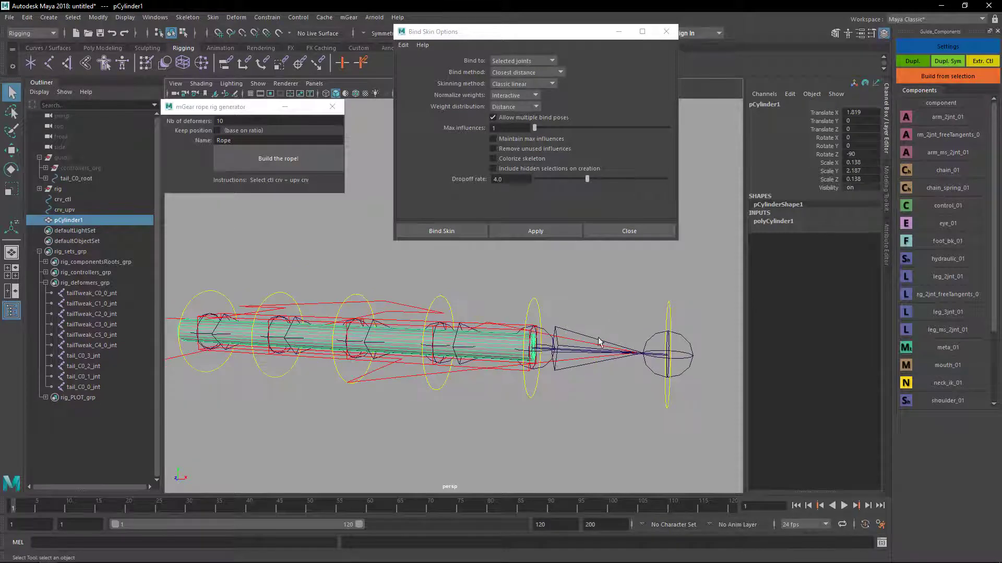
scroll(421, 364, down, 3)
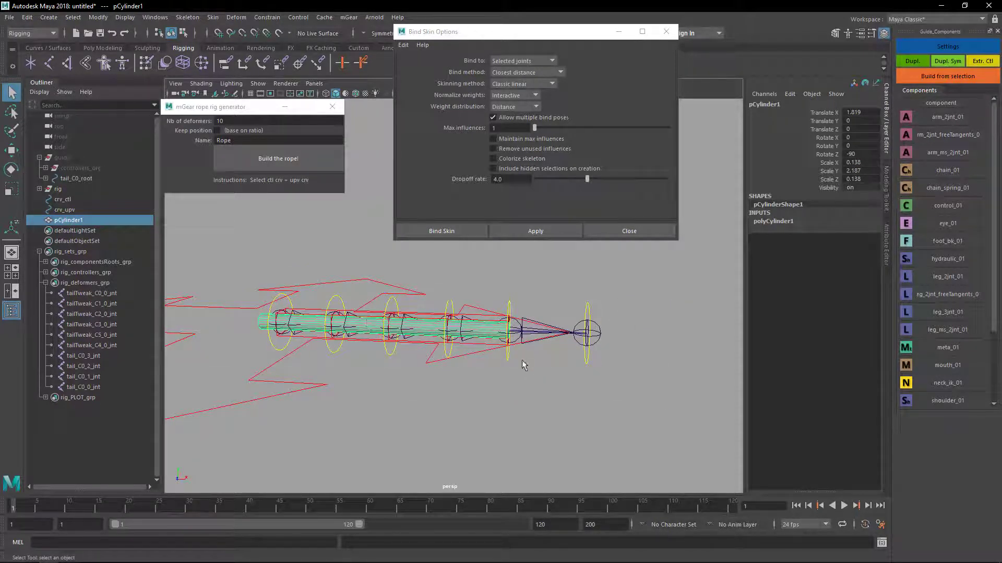
alt+drag(498, 346, 517, 358)
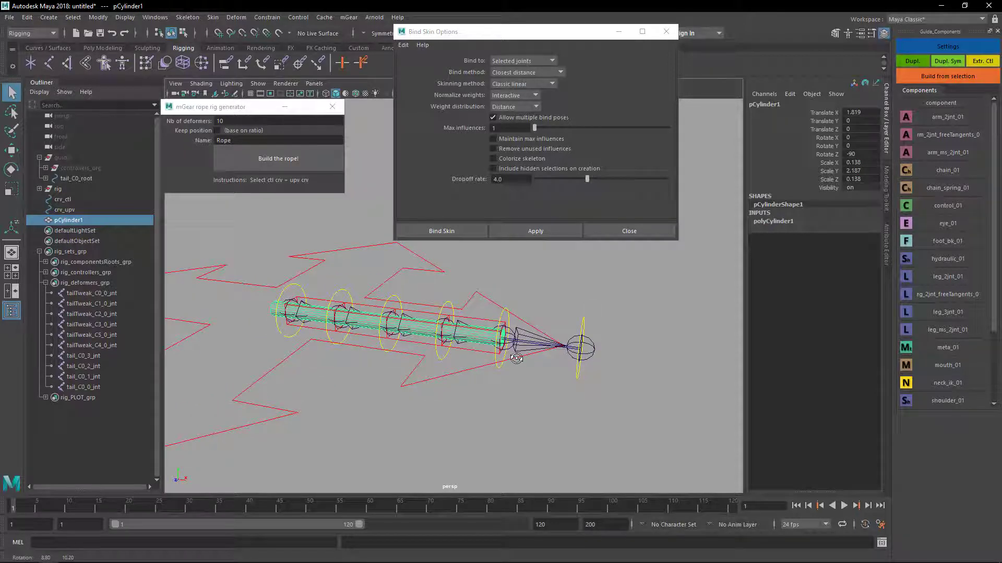
alt+drag(447, 342, 386, 342)
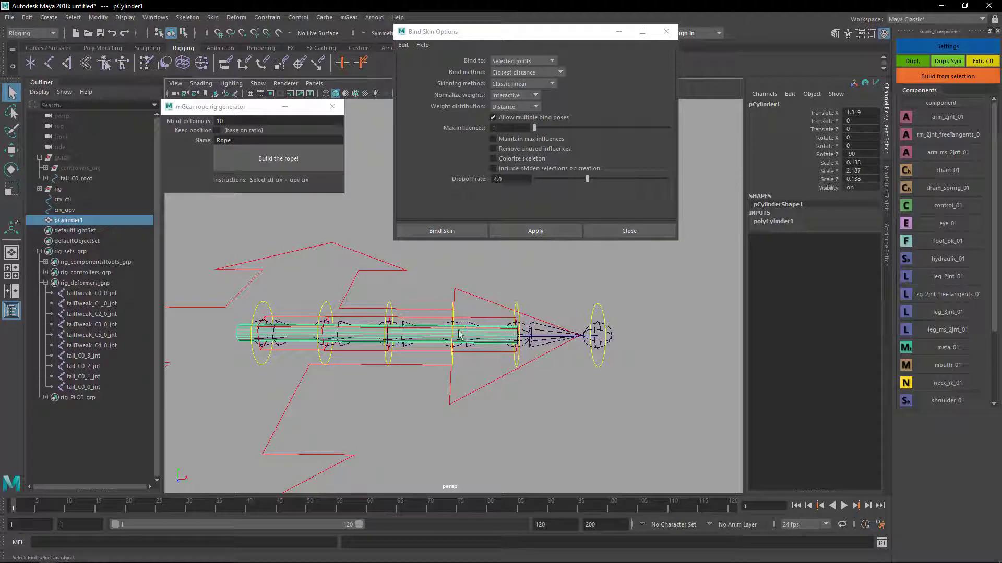
alt+drag(353, 340, 485, 333)
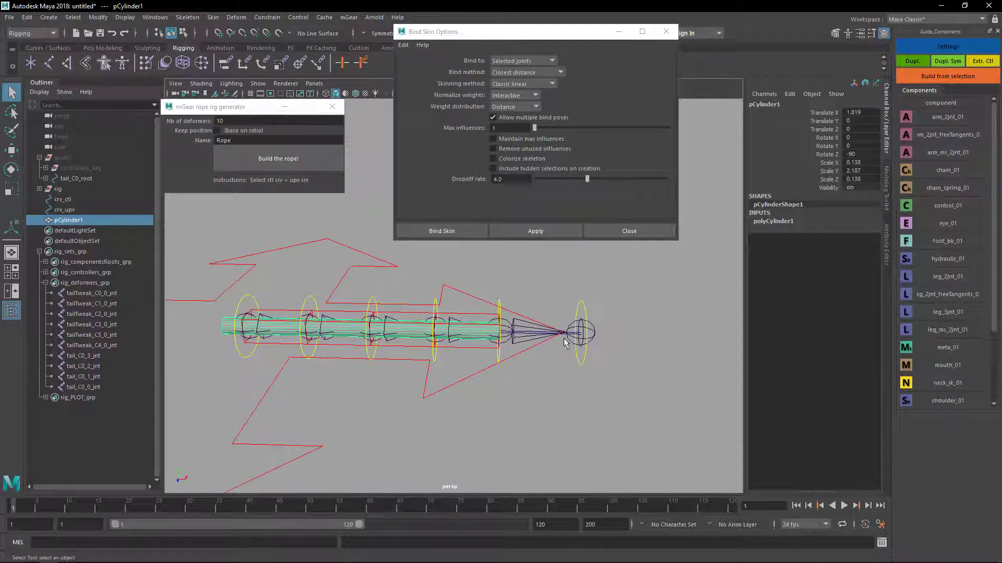
Step: Move tailTweak_C5_ctl back to about -0.923 in Translate X, near the end of the cylinder, and clear the selection
alt+right_drag(564, 338, 582, 354)
alt+middle_drag(583, 353, 580, 336)
click(612, 355)
key(w)
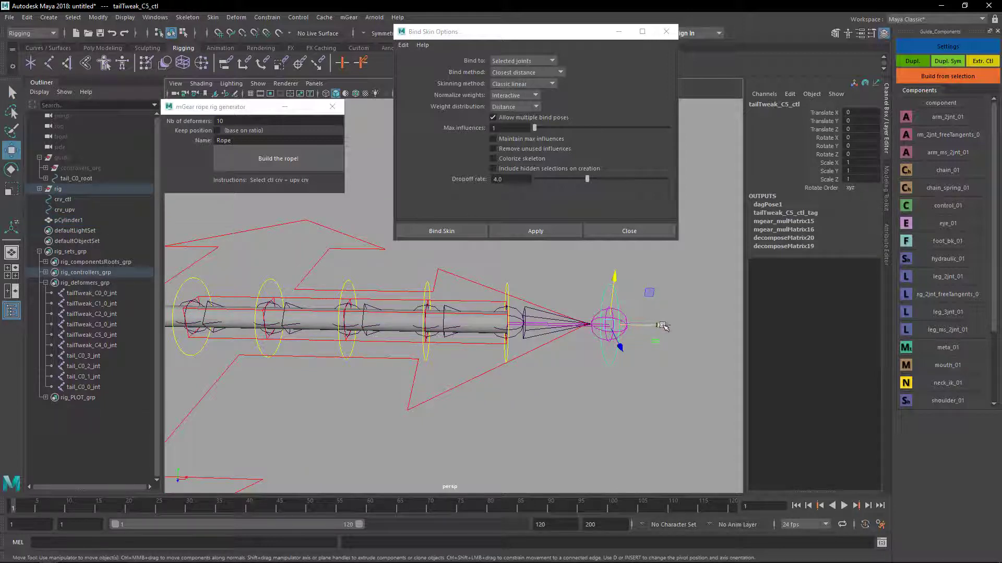
drag(662, 325, 587, 318)
key(q)
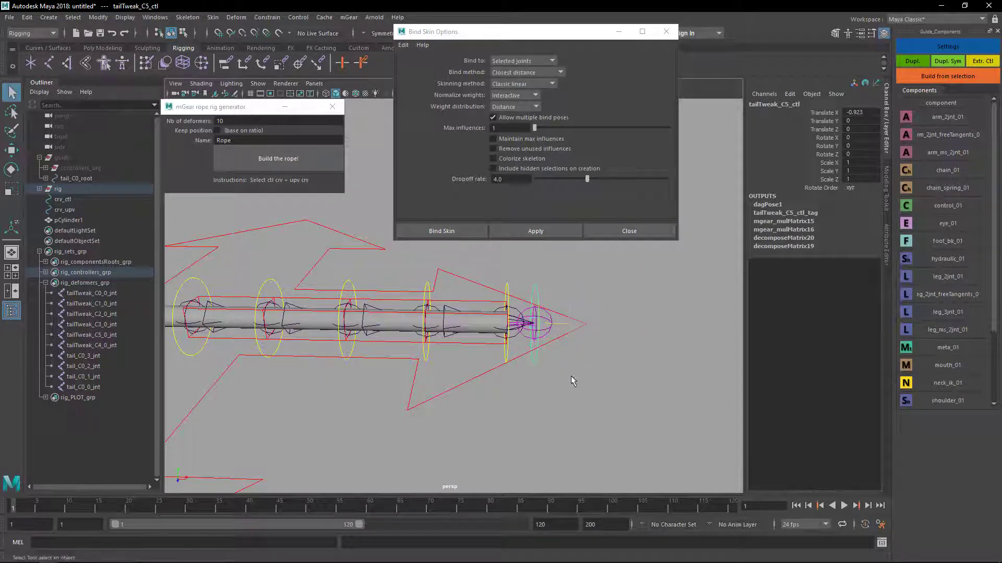
click(572, 381)
Step: Close the Bind Skin options
alt+drag(575, 369, 555, 393)
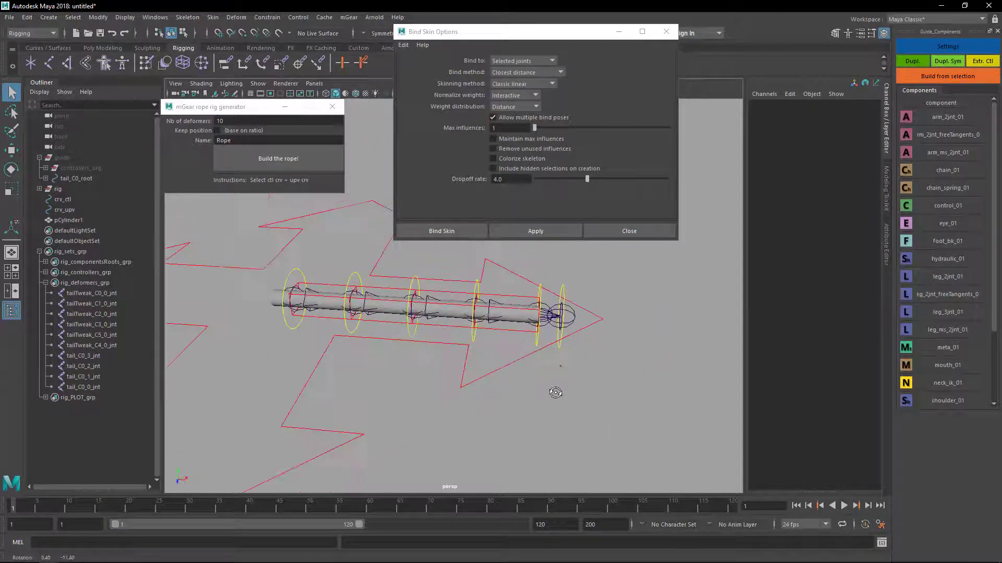
alt+right_drag(554, 372, 544, 392)
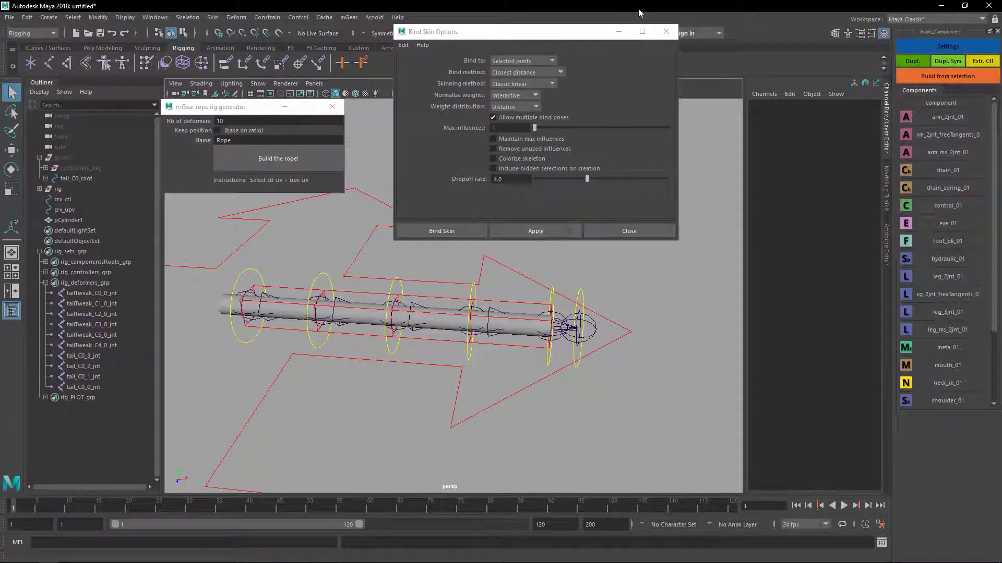
click(666, 31)
Step: Name the rope RopeTail, set its number of deformers to 25 and turn on Keep position
scroll(505, 256, down, 2)
alt+drag(521, 305, 541, 326)
alt+right_drag(541, 326, 570, 308)
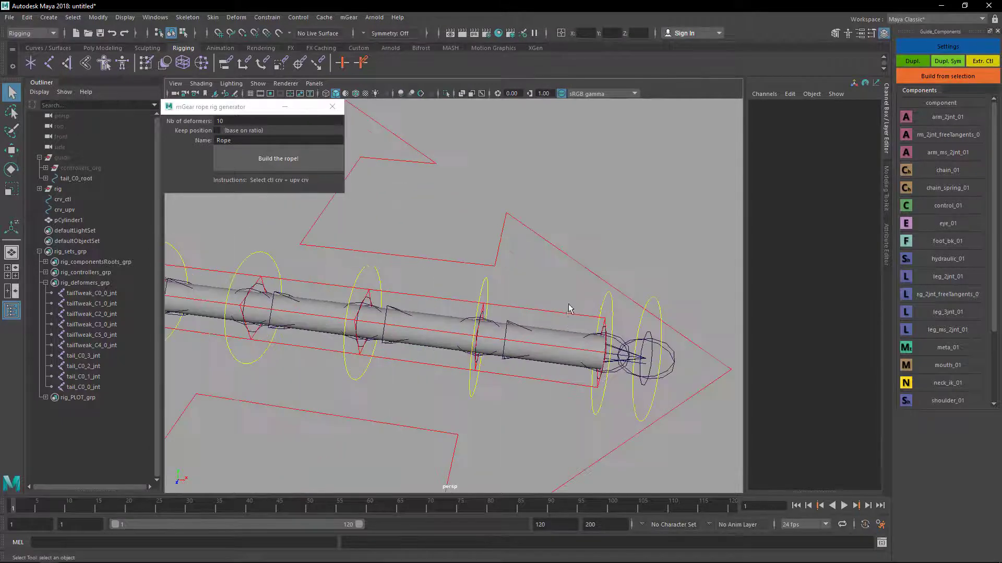
alt+middle_drag(571, 309, 540, 244)
alt+drag(574, 324, 528, 314)
alt+middle_drag(354, 283, 464, 290)
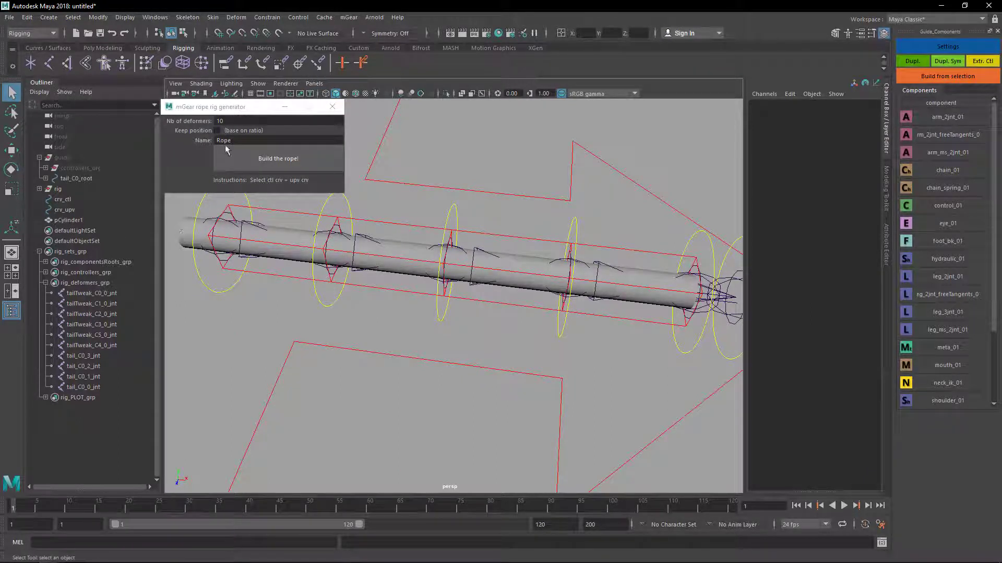
click(253, 155)
double_click(253, 143)
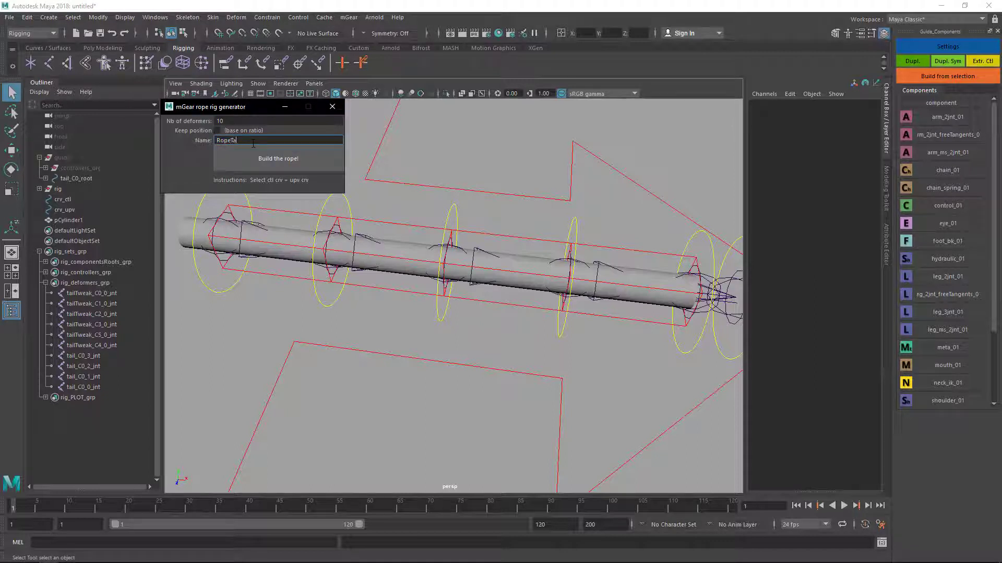
click(239, 121)
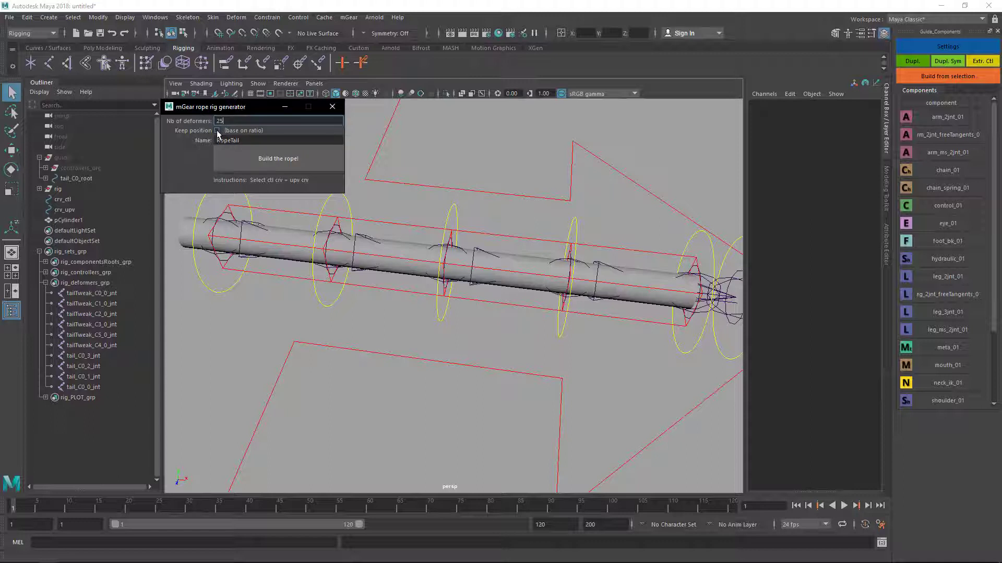
click(217, 131)
Step: Build the rope from crv_ctl and crv_upv, and review the RopeTail joints along the tail and in the rig_deformers_grp set
ctrl+click(68, 207)
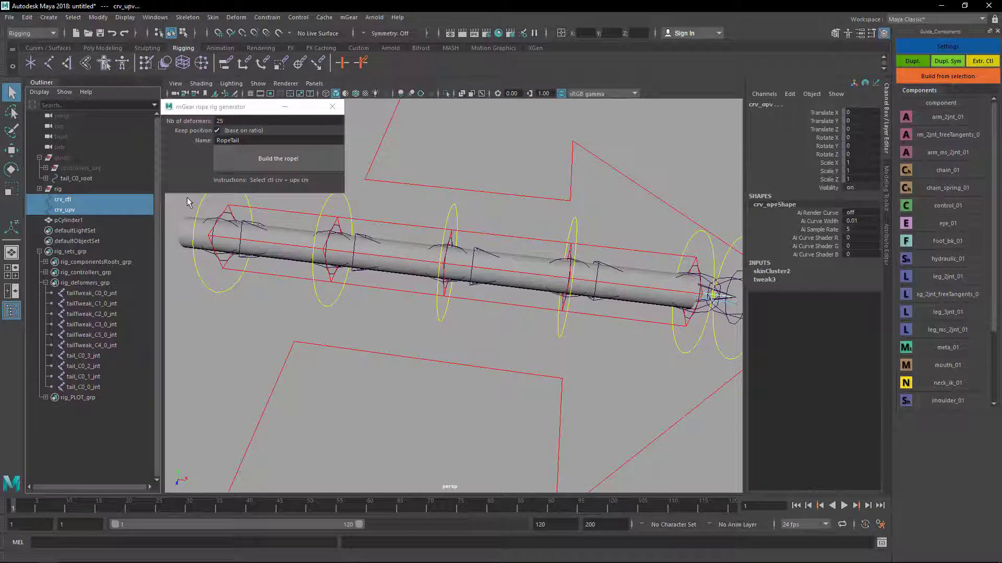
click(254, 162)
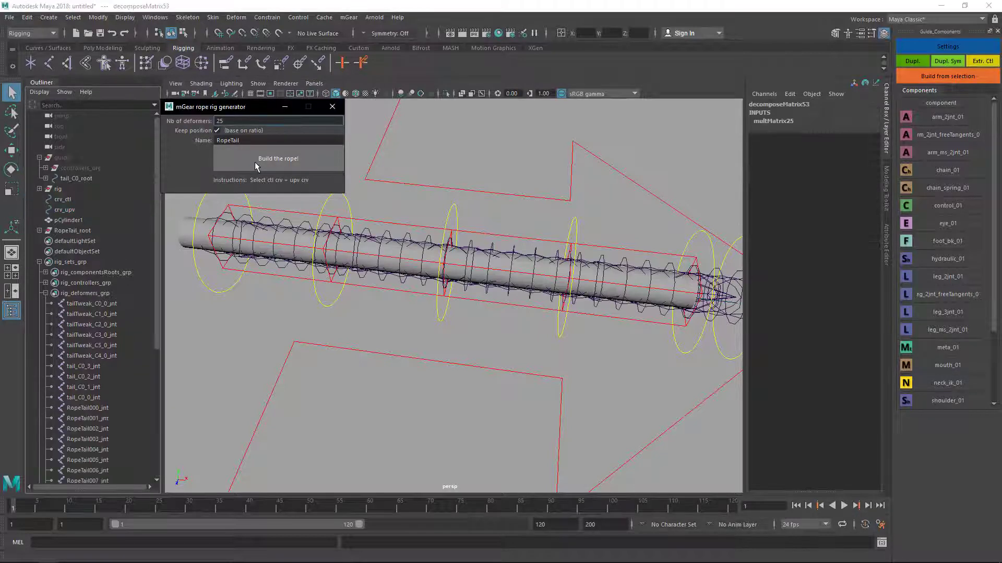
scroll(424, 303, down, 3)
alt+drag(403, 329, 398, 335)
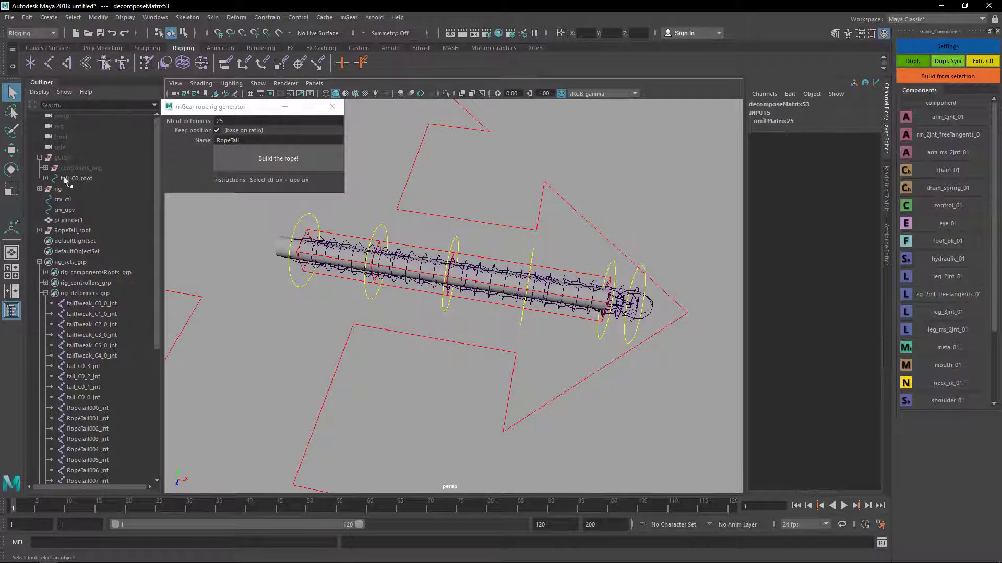
scroll(84, 252, down, 6)
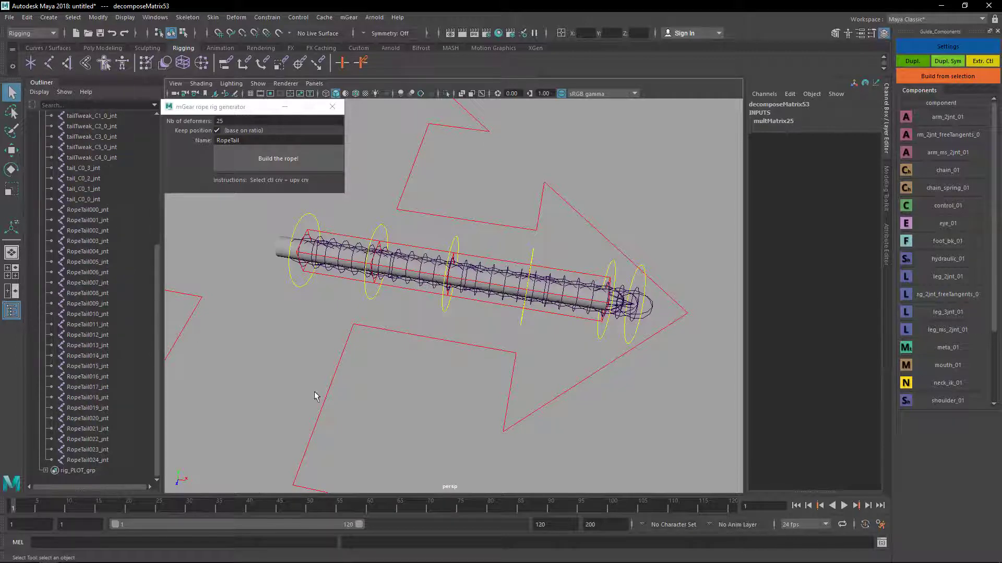
alt+right_drag(316, 397, 358, 387)
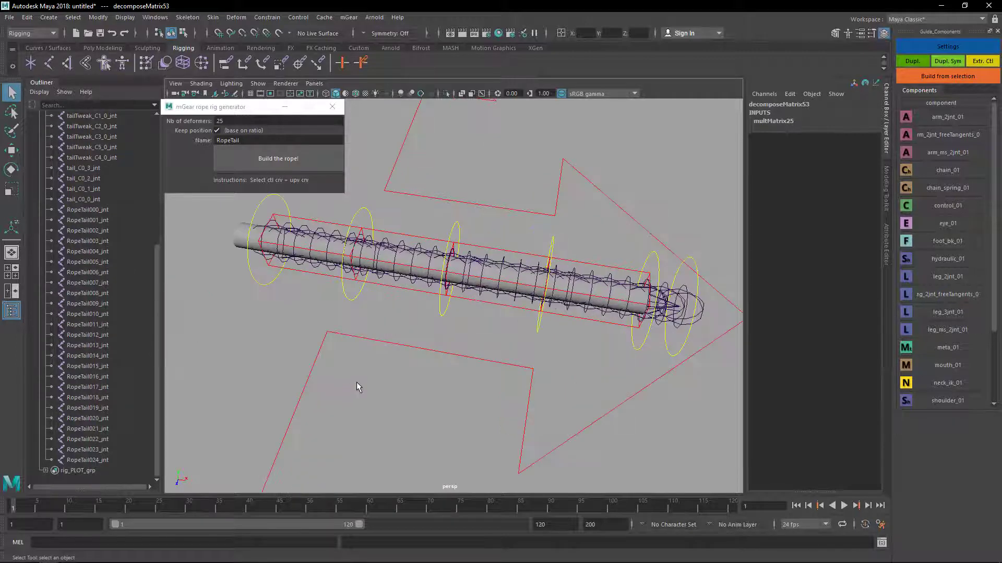
Step: Hide polygon objects in the perspective view so only the joints and controls are displayed, keeping that view full size
click(420, 309)
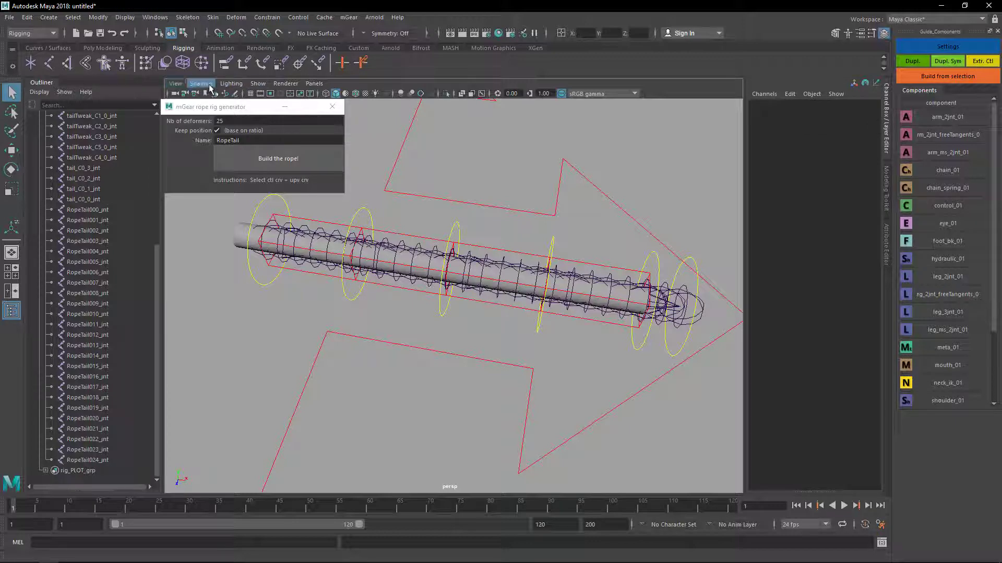
click(258, 84)
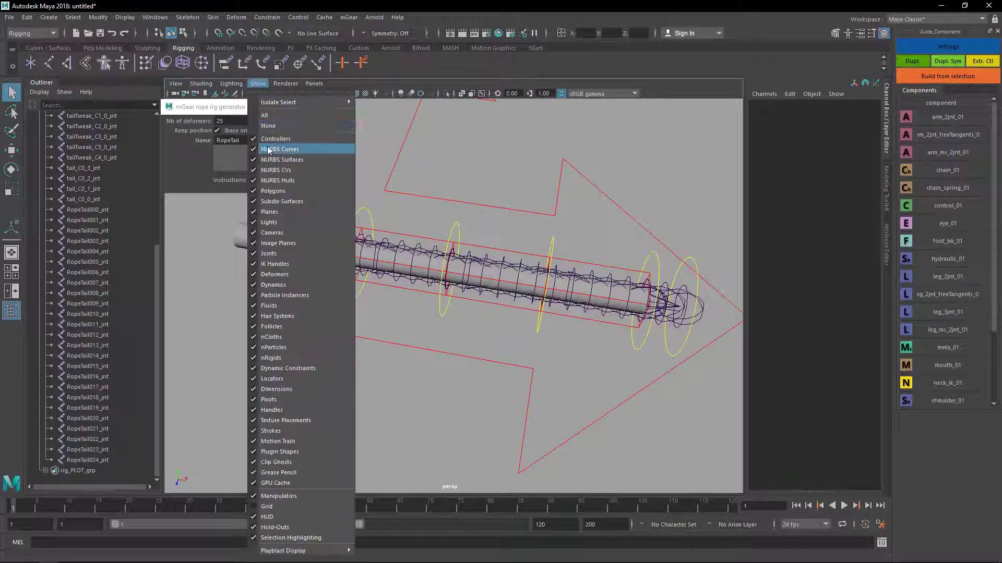
click(273, 191)
scroll(428, 279, up, 3)
scroll(428, 279, down, 3)
key(space)
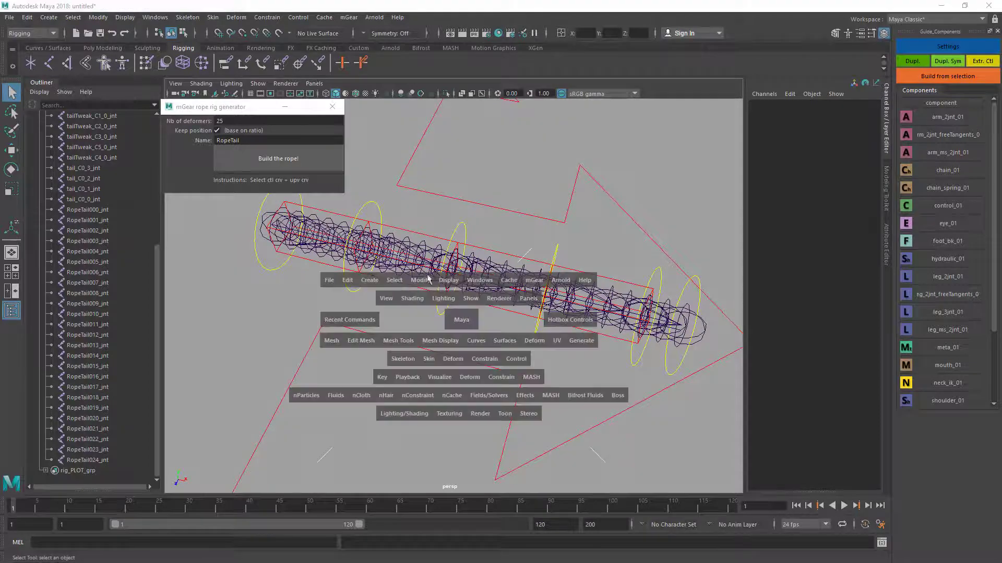
key(space)
key(space)
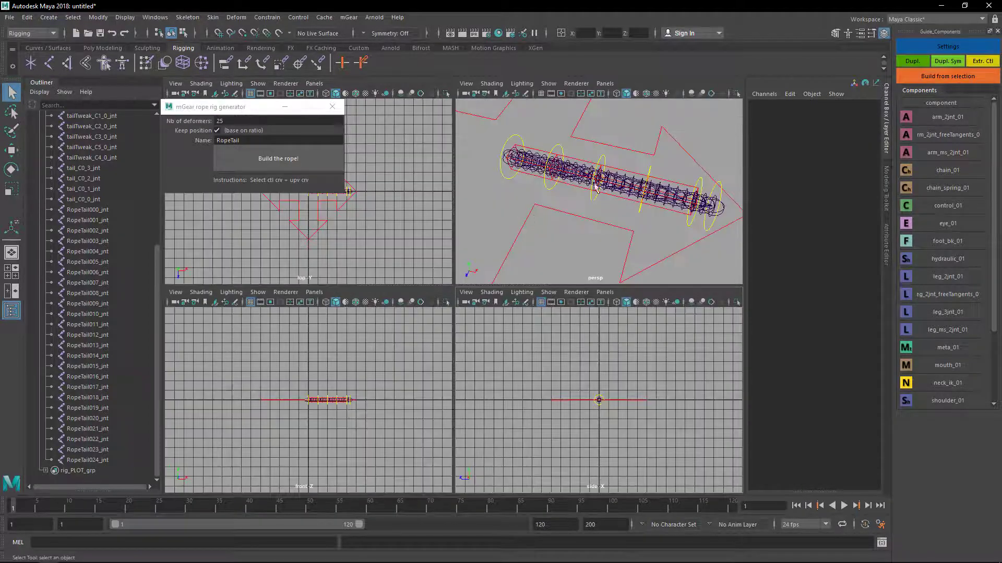
key(space)
Step: Move tailTweak_C2_ctl up to about 1.238 in Translate Y and inspect how the rope joints follow
alt+drag(595, 188, 462, 201)
click(441, 316)
key(w)
key(ctrl+z)
alt+drag(488, 276, 485, 138)
alt+drag(552, 197, 617, 292)
alt+drag(479, 132, 604, 280)
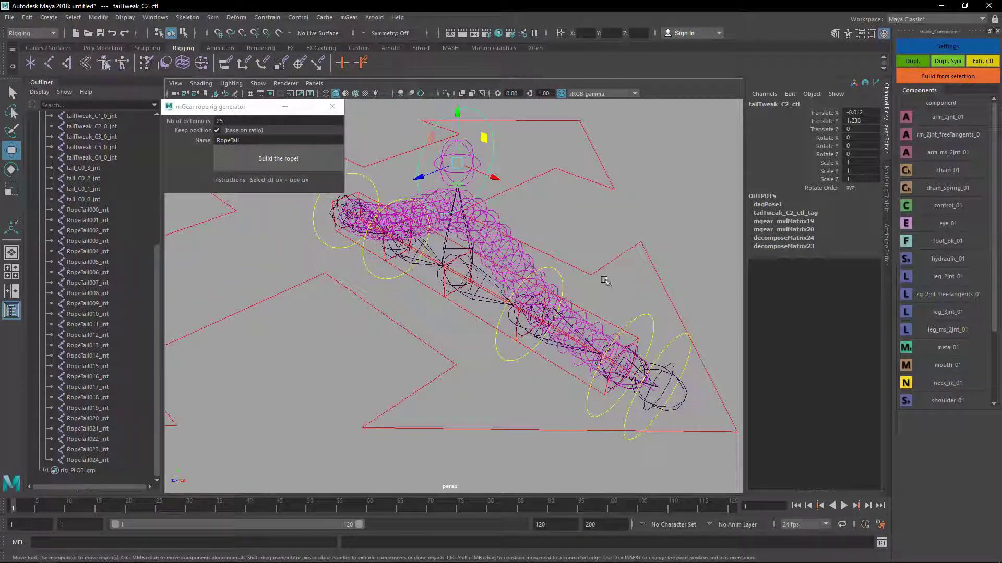
Step: Try moving tailTweak_C2_ctl closer to the tail base to see the rope joints follow, and undo the moves to its default position
drag(461, 168, 436, 227)
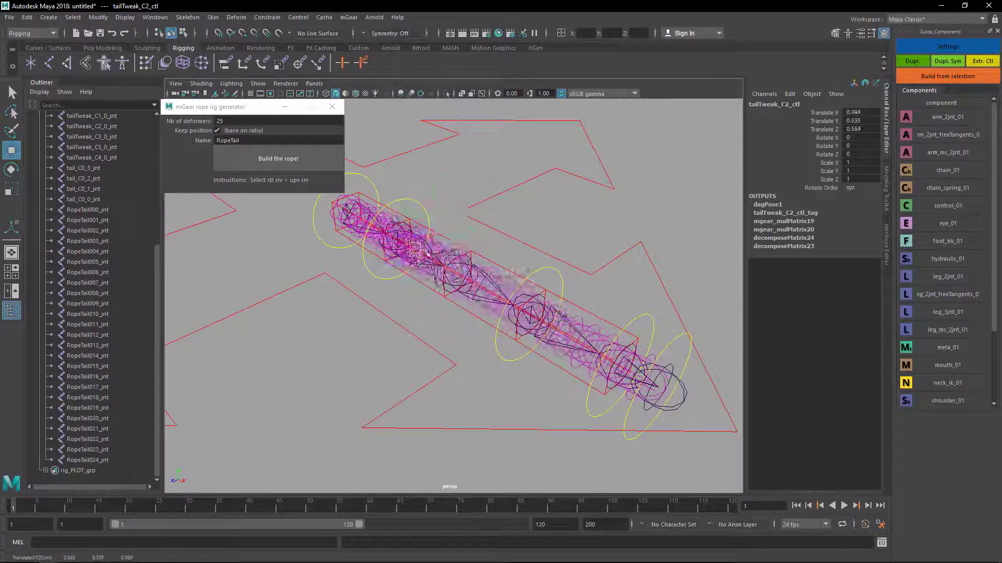
alt+drag(492, 315, 446, 310)
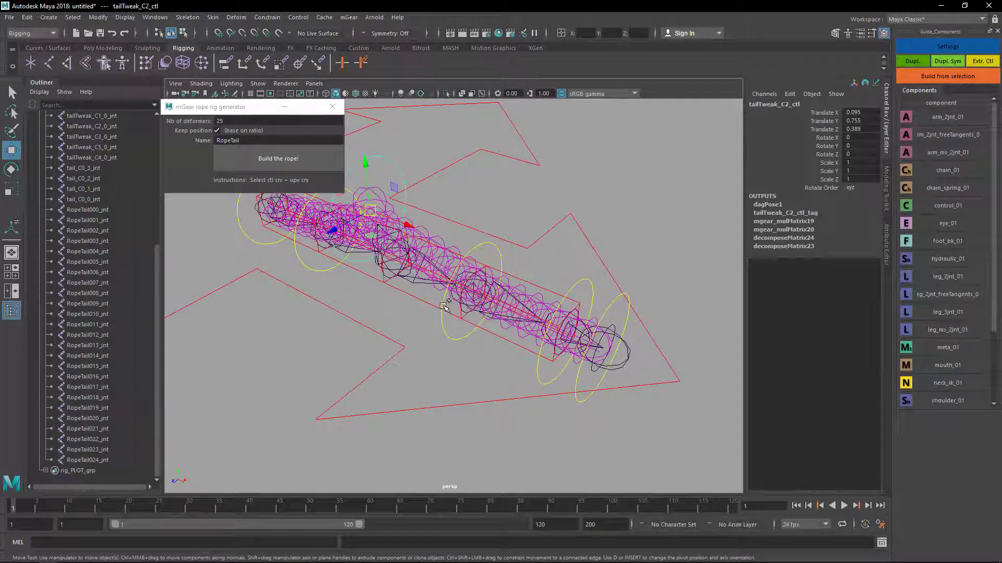
key(ctrl+z)
alt+drag(465, 344, 588, 317)
scroll(548, 313, up, 2)
alt+middle_drag(438, 308, 522, 320)
alt+middle_drag(453, 292, 406, 316)
scroll(409, 305, down, 5)
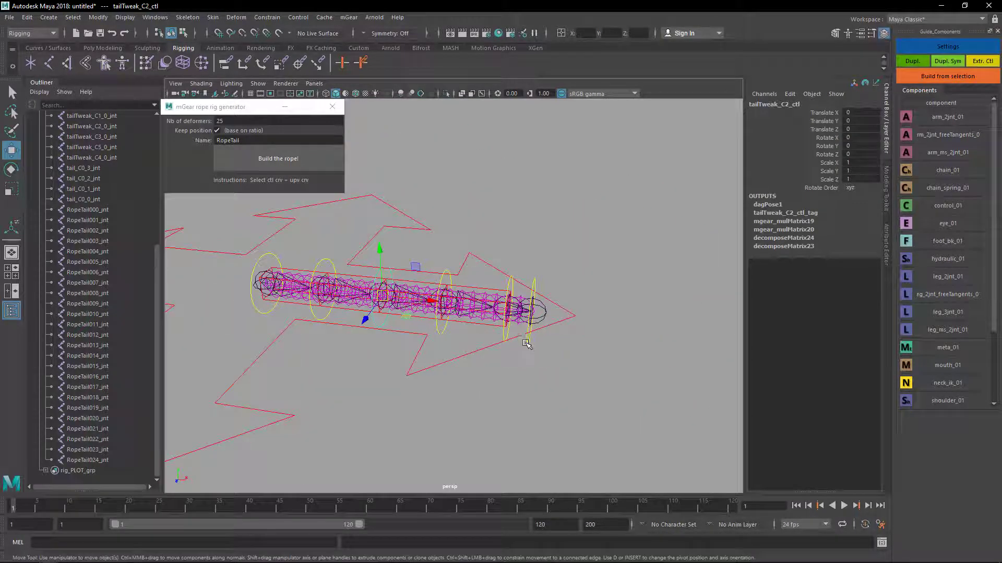
Step: Try pulling tailTweak_C5_ctl off the tail tip to about 1.015 in Translate X, and undo the move
click(527, 339)
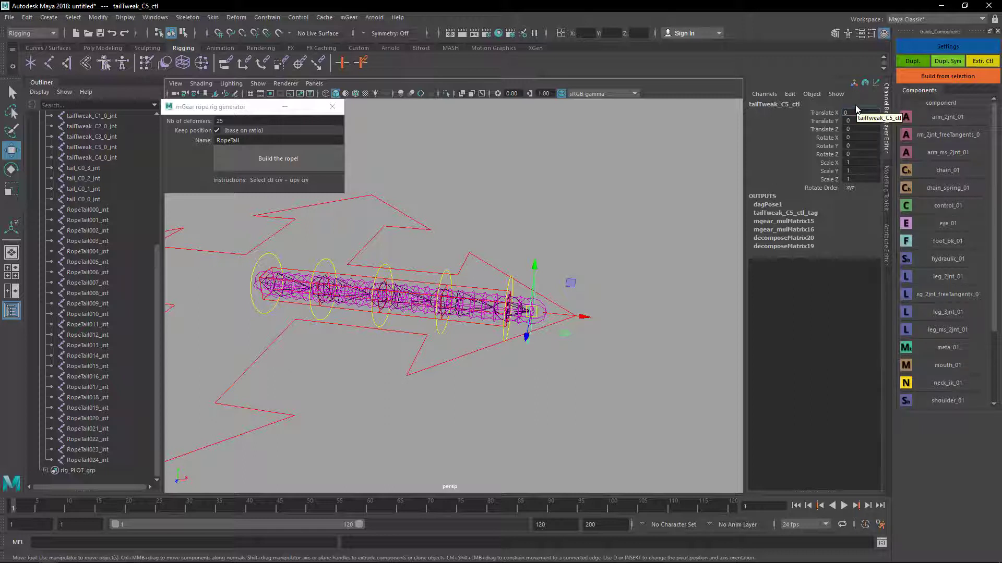
key(Return)
drag(599, 316, 668, 327)
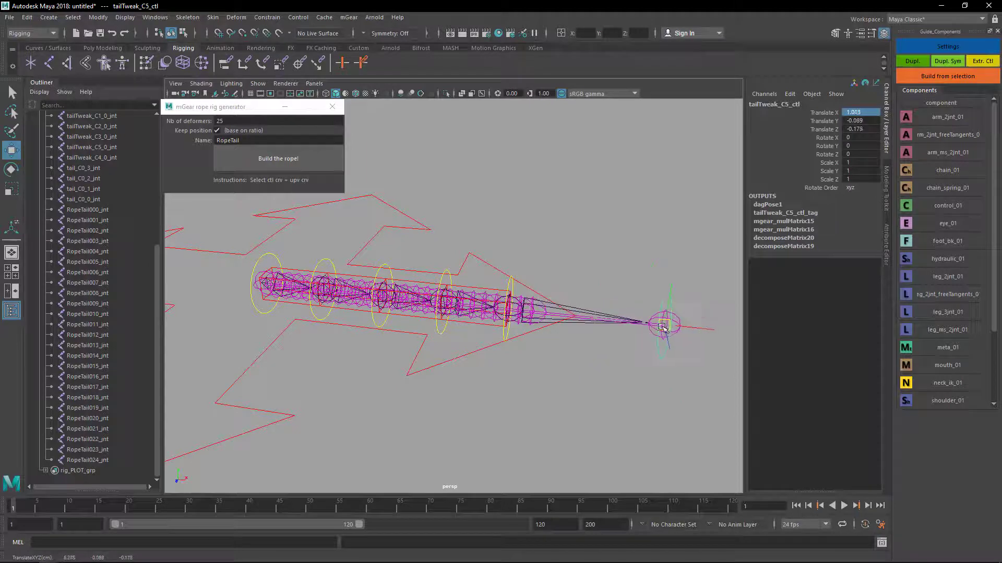
key(ctrl+z)
scroll(577, 367, up, 5)
alt+middle_drag(616, 353, 616, 320)
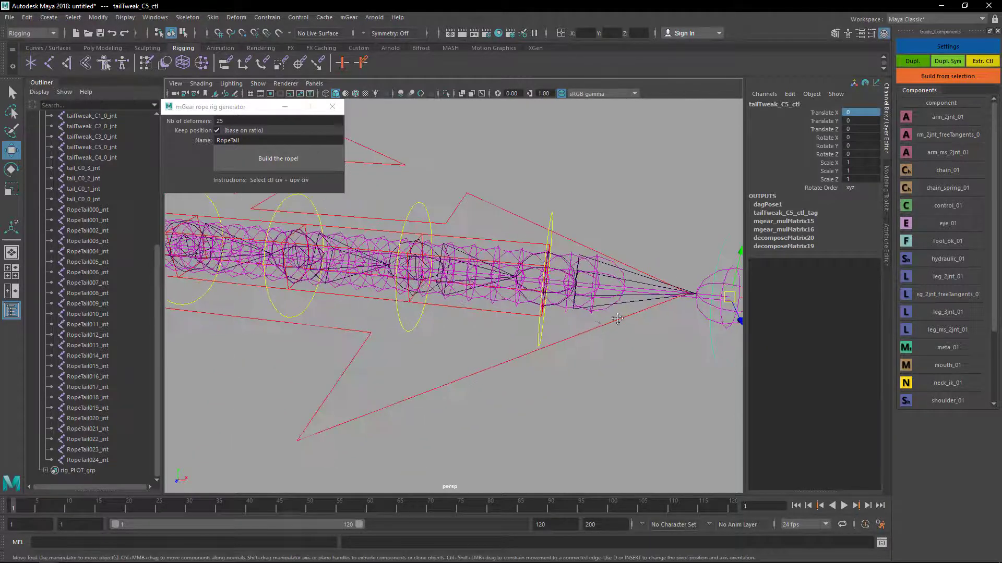
Step: Hide the tailTweak and tail_C0 joints of rig_deformers_grp so only the RopeTail joints stay displayed, and deselect them
alt+drag(615, 319, 647, 274)
scroll(93, 172, up, 4)
click(87, 219)
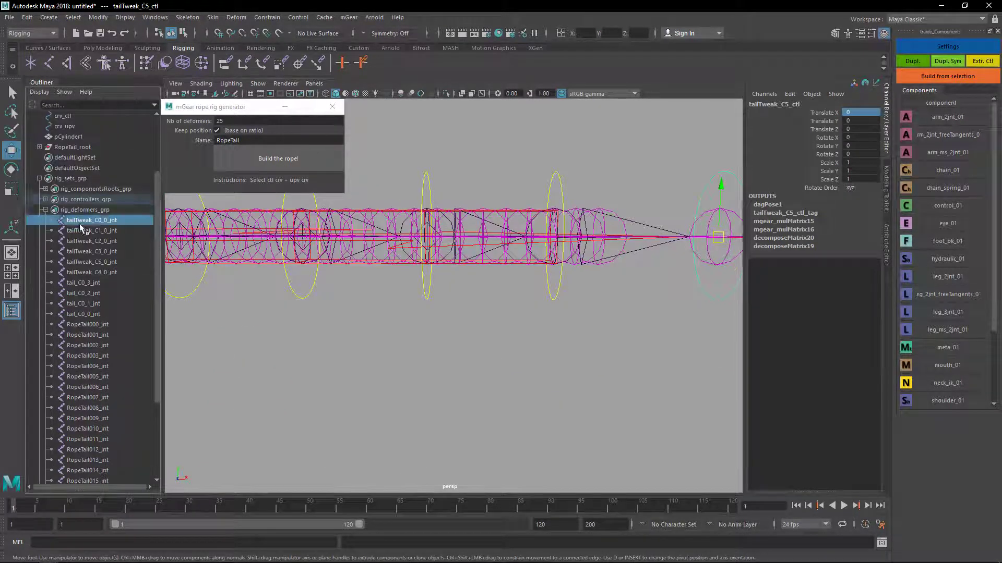
scroll(84, 243, down, 4)
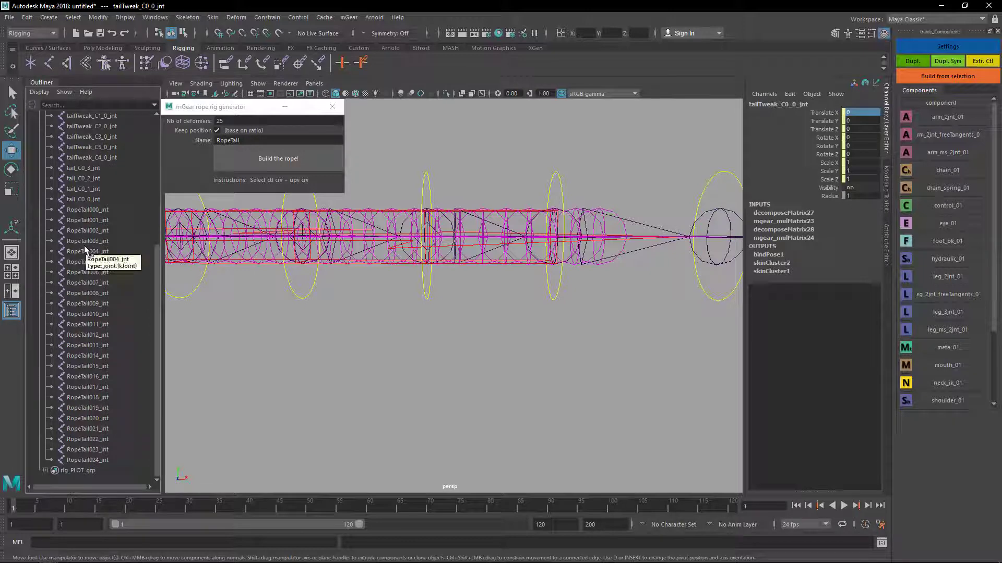
shift+click(86, 200)
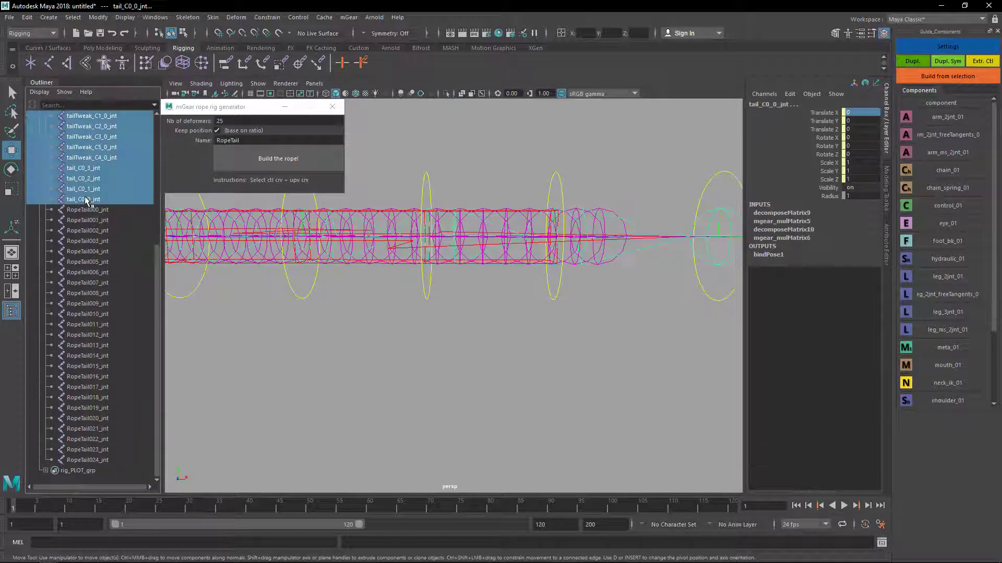
key(ctrl+h)
alt+drag(423, 306, 290, 296)
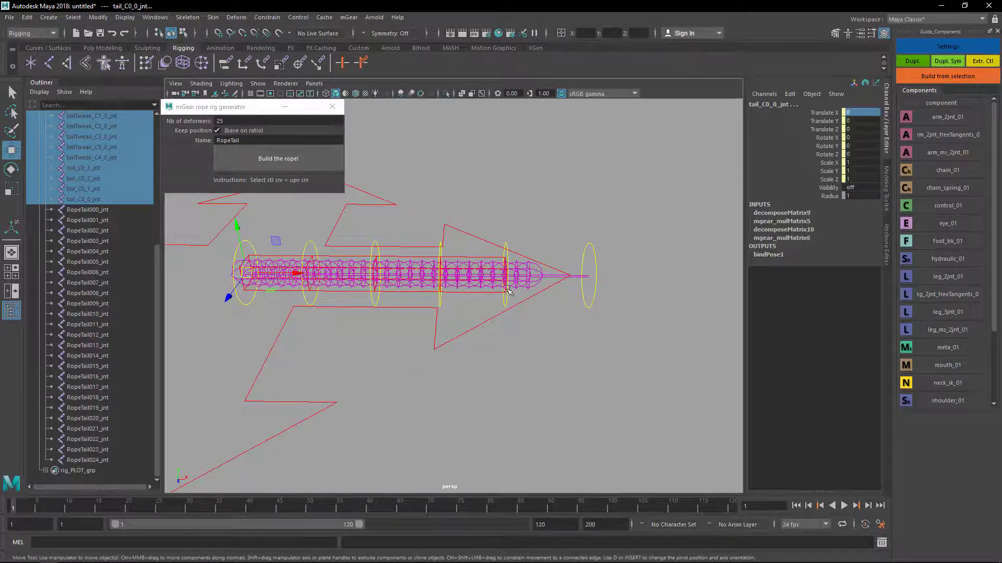
alt+drag(508, 290, 543, 340)
click(510, 390)
alt+drag(510, 390, 384, 288)
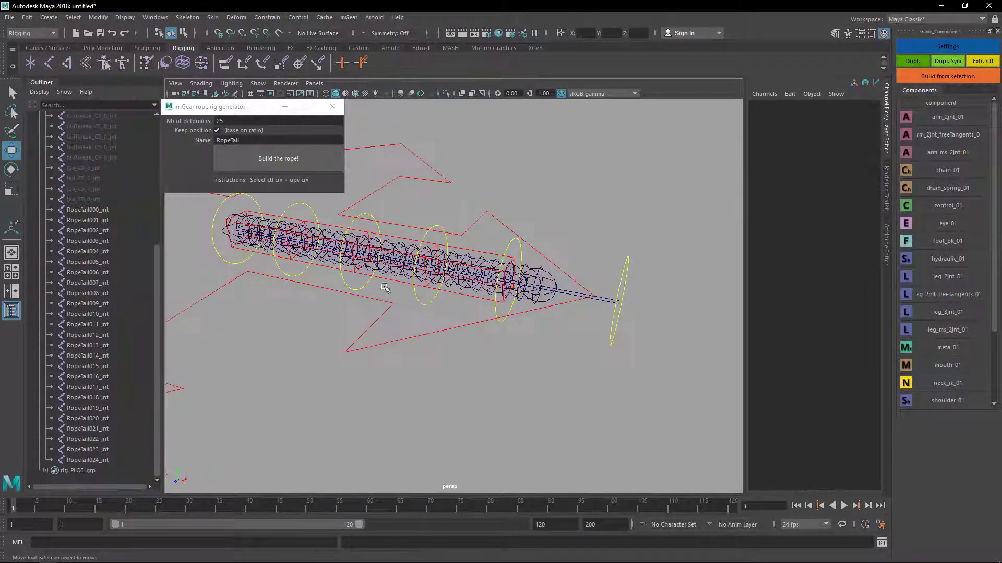
alt+drag(473, 300, 499, 318)
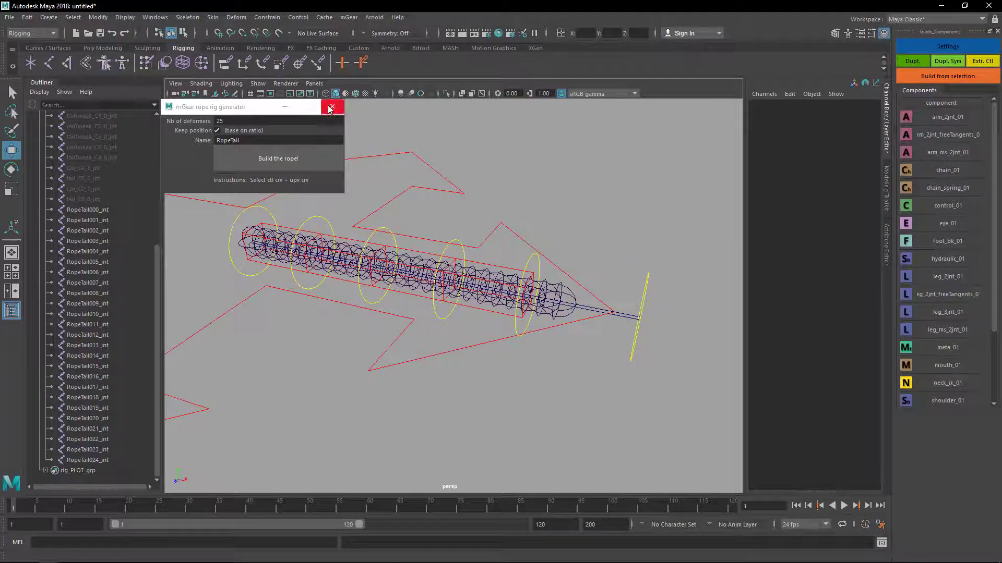
Step: Close the mGear rope rig generator and look at the tail from the side
click(332, 107)
scroll(559, 346, up, 5)
alt+drag(572, 301, 369, 280)
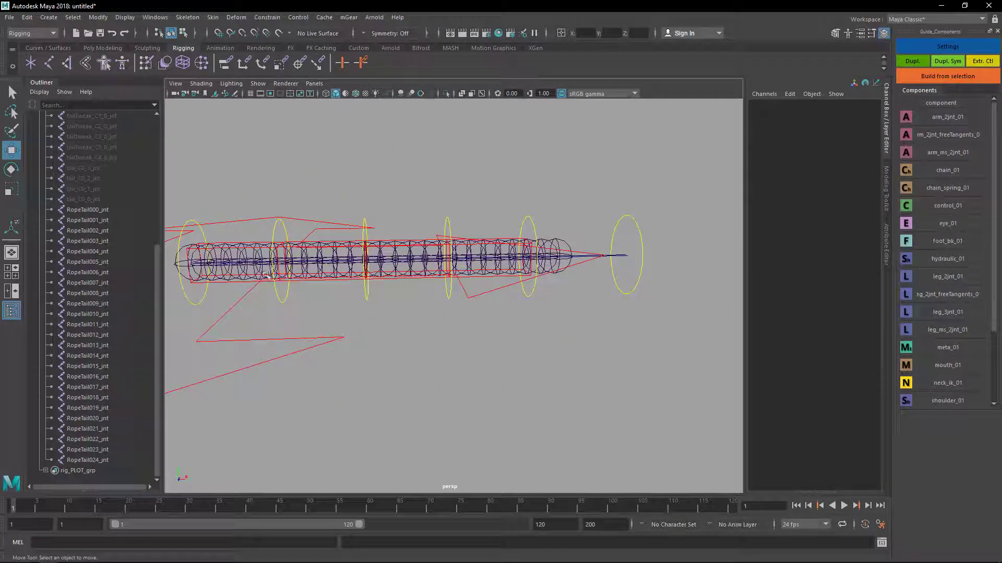
Step: Curl the tail by rotating several tail_C0 FK controls together to about -77.472 in Rotate Z
key(q)
click(239, 286)
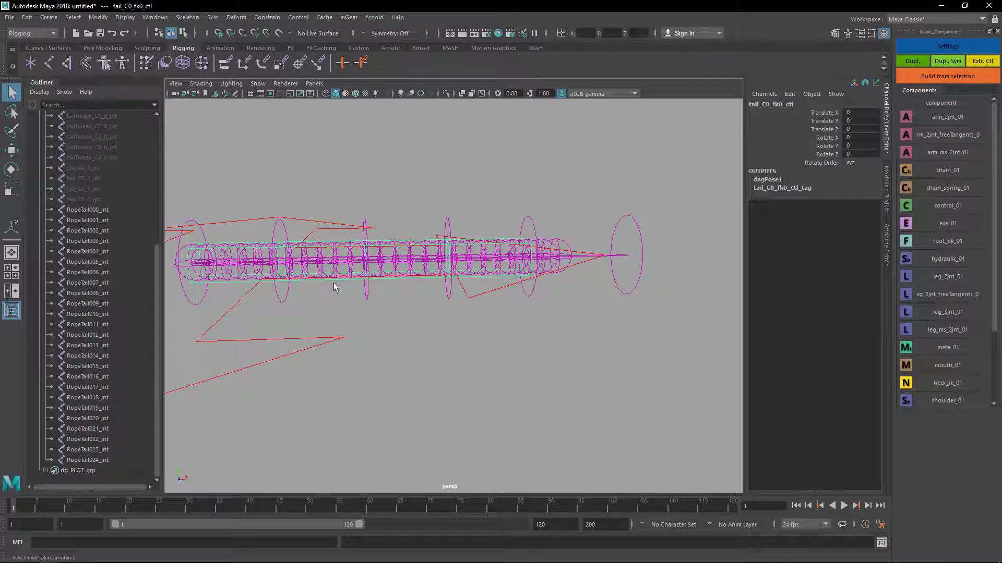
shift+click(384, 281)
shift+click(489, 283)
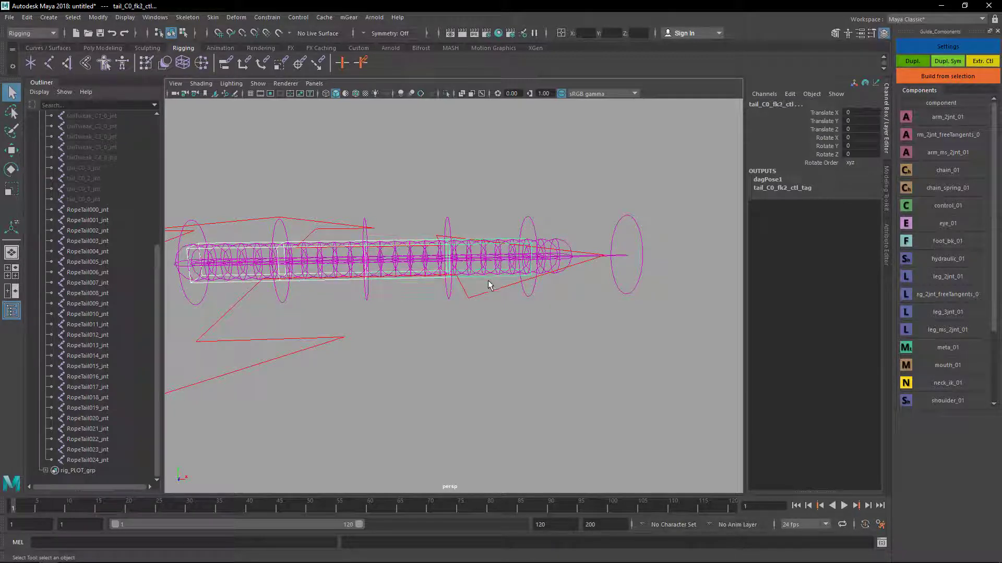
key(e)
drag(429, 220, 382, 329)
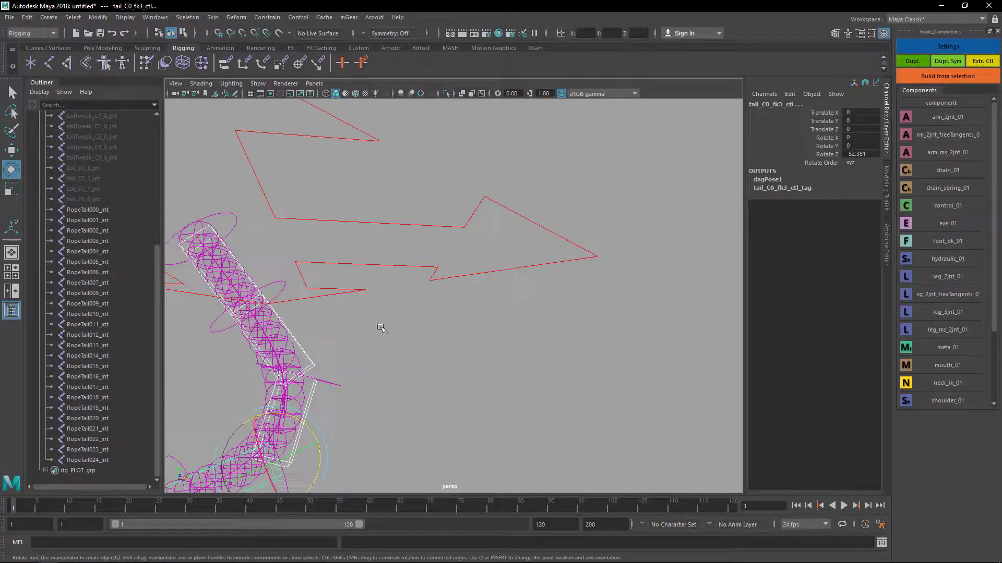
alt+middle_drag(245, 307, 396, 210)
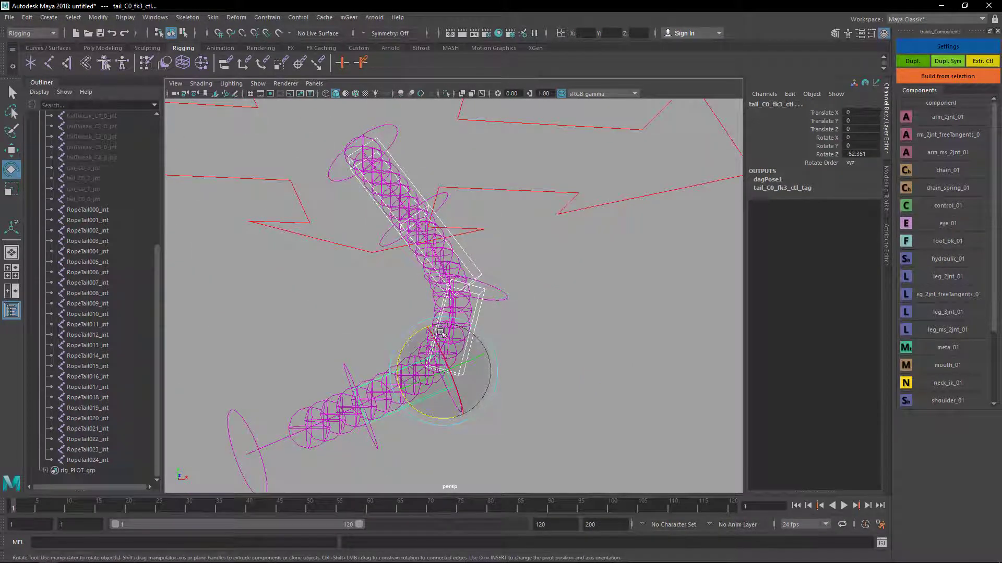
drag(398, 359, 417, 345)
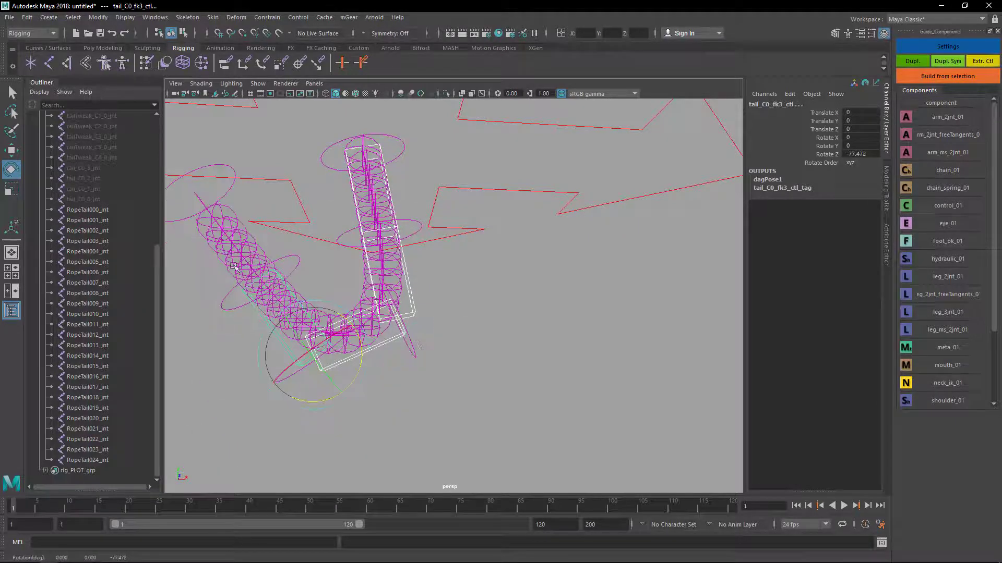
alt+drag(210, 212, 255, 204)
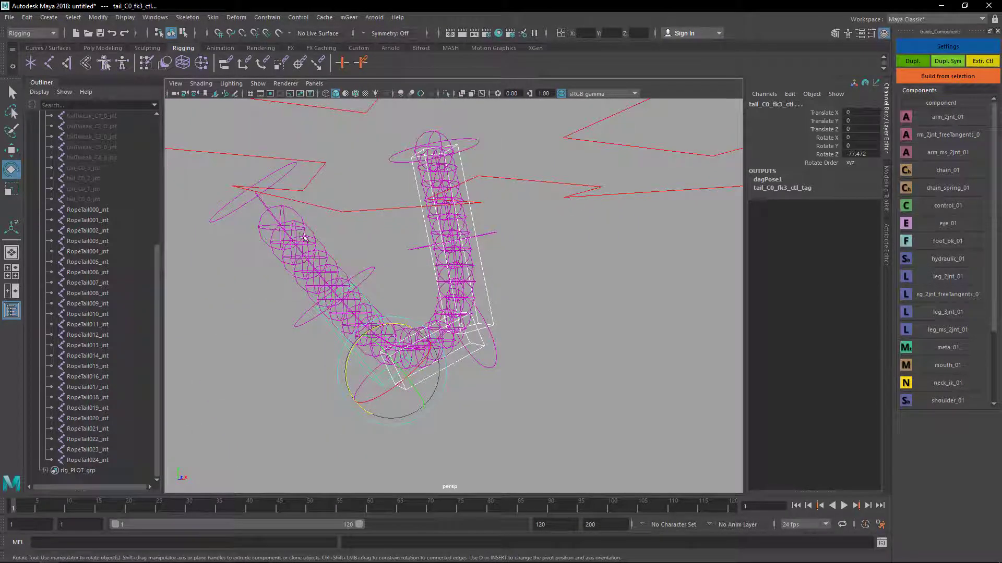
Step: Rotate tail_C0_fk1_ctl and the other selected FK controls so the tail bends upward
key(q)
click(441, 294)
key(e)
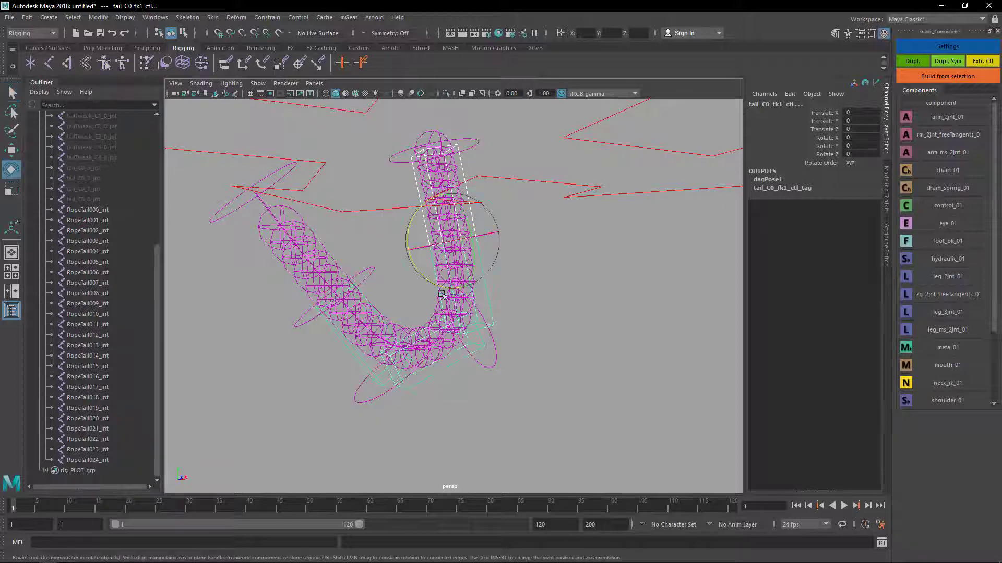
drag(429, 282, 490, 278)
alt+middle_drag(494, 270, 487, 311)
Step: Pull tailTweak_C5_ctl away from the tail tip to about 2.479 in Translate X
key(w)
key(q)
click(516, 214)
key(w)
drag(497, 187, 576, 153)
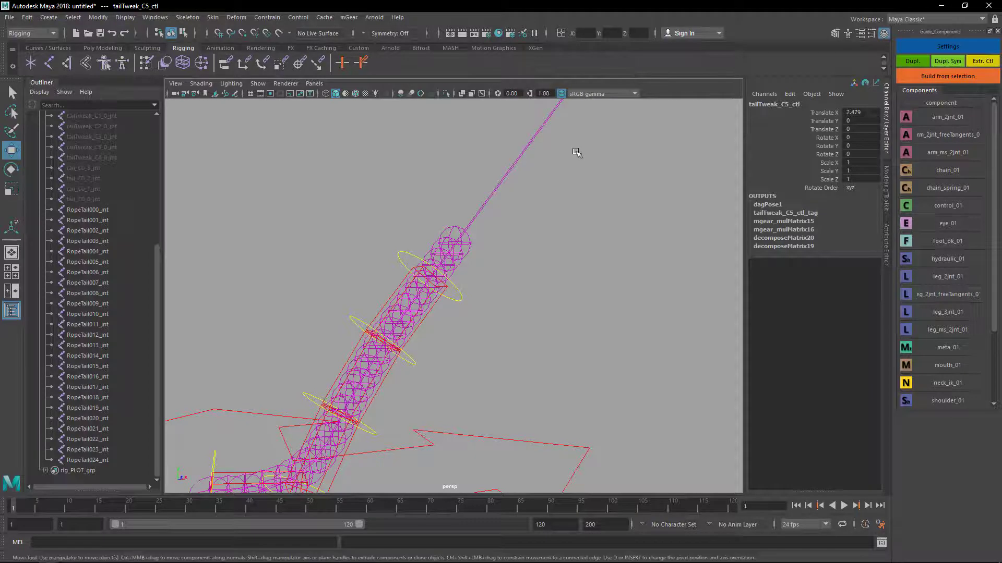
scroll(481, 298, down, 4)
Step: Try rotating tailTweak_C4_ctl to about -114.5 in Rotate Z, and undo the rotation
key(q)
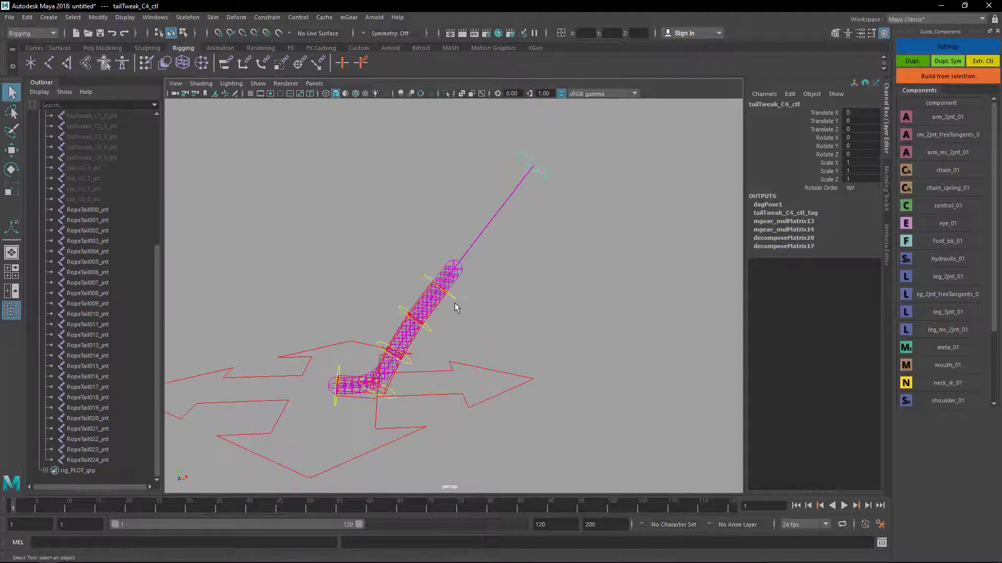
key(e)
drag(456, 248, 473, 283)
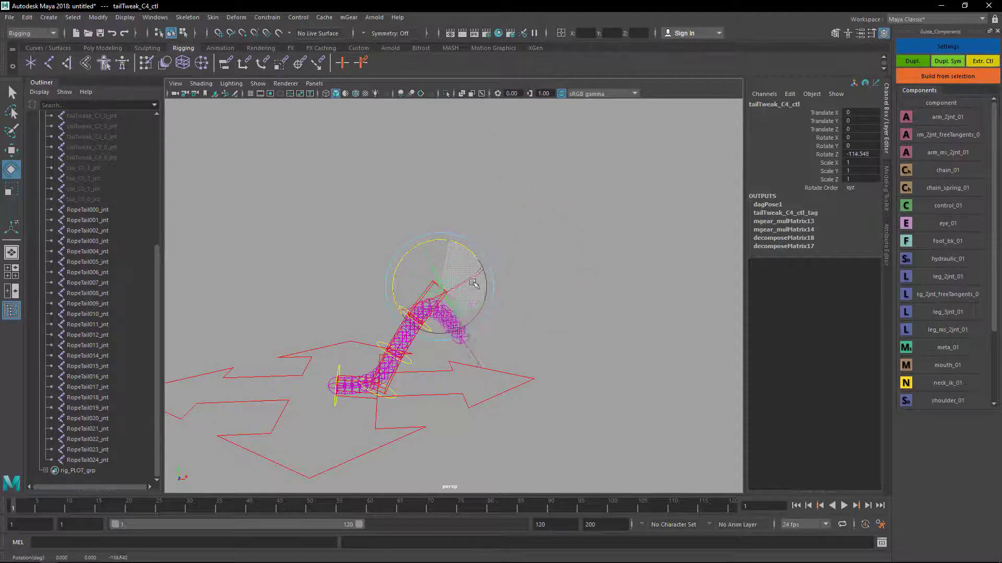
key(ctrl+z)
Step: Select all the RopeTail joints in the viewport to review them, and clear the selection
key(q)
alt+drag(459, 342, 446, 346)
drag(384, 316, 505, 419)
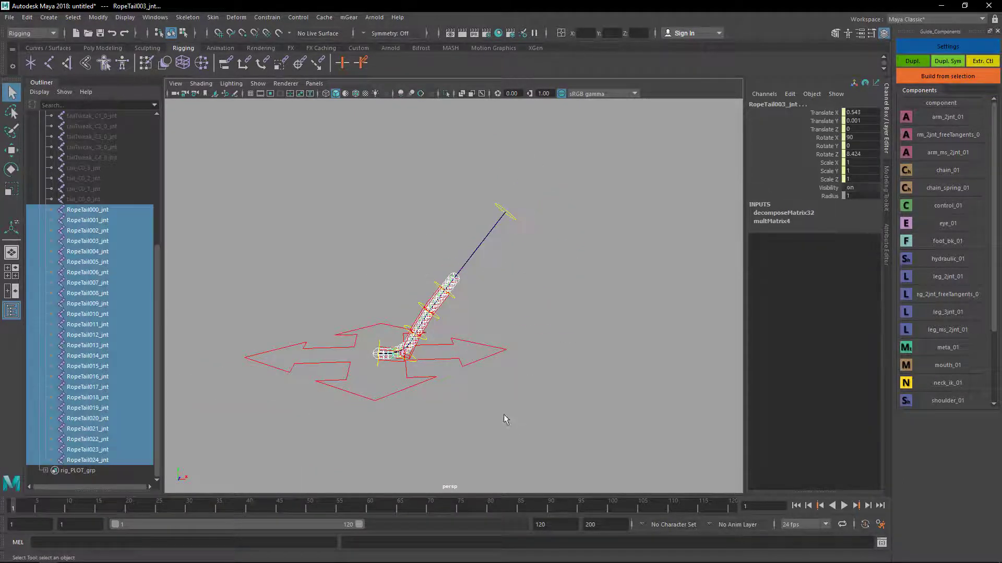
click(420, 355)
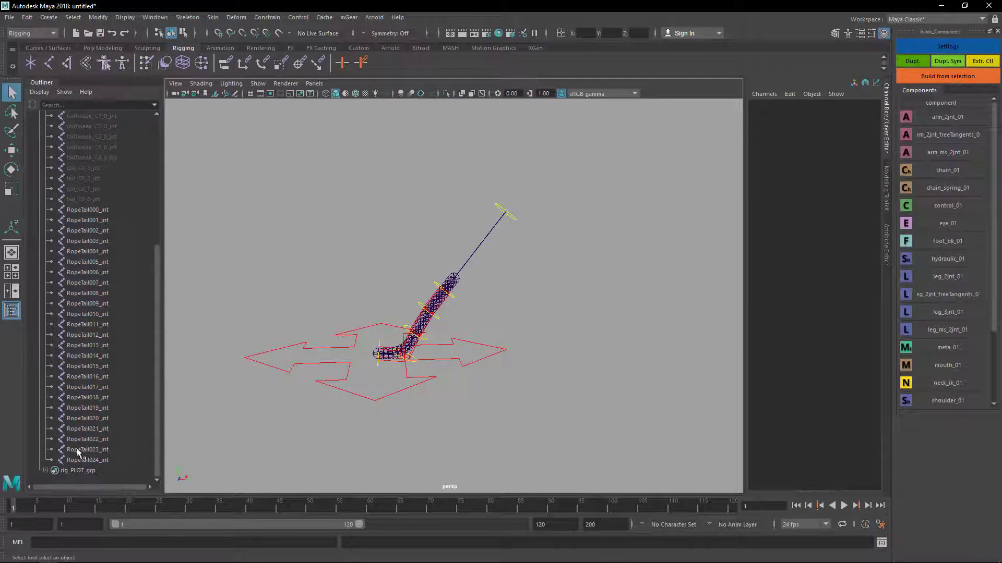
Step: Select all members of rig_controllers_grp and reset the controls to their default pose
scroll(90, 262, up, 6)
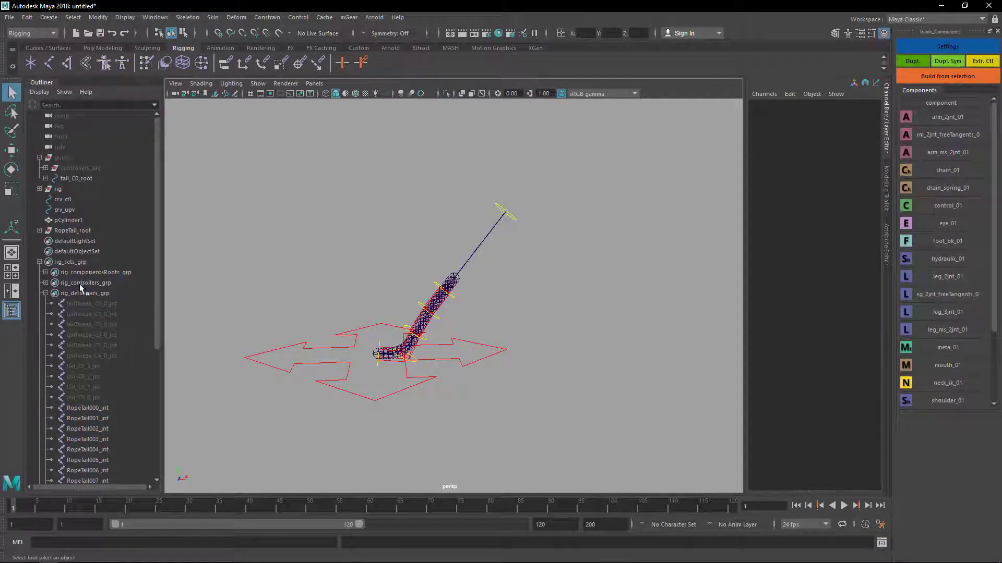
right_click(79, 284)
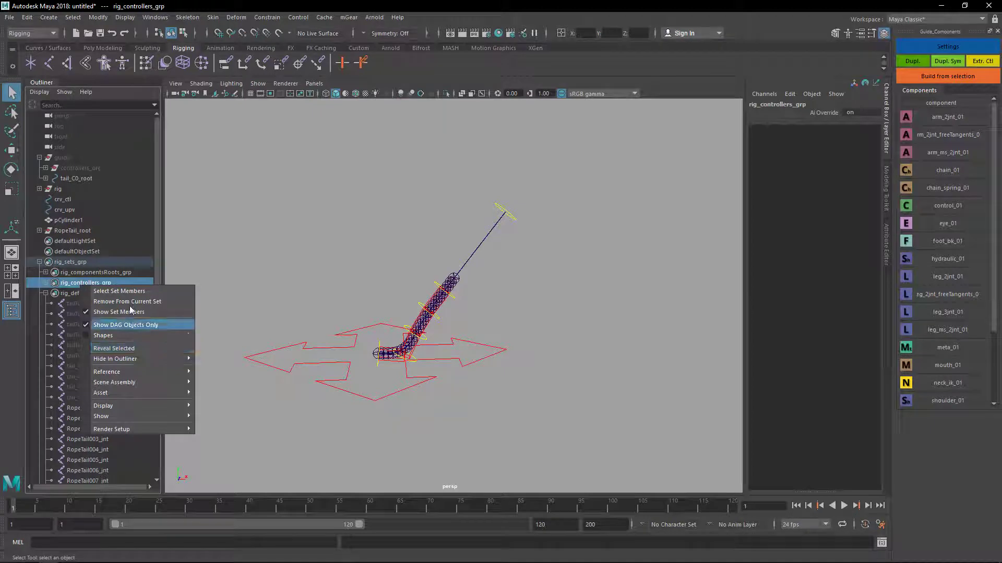
click(119, 291)
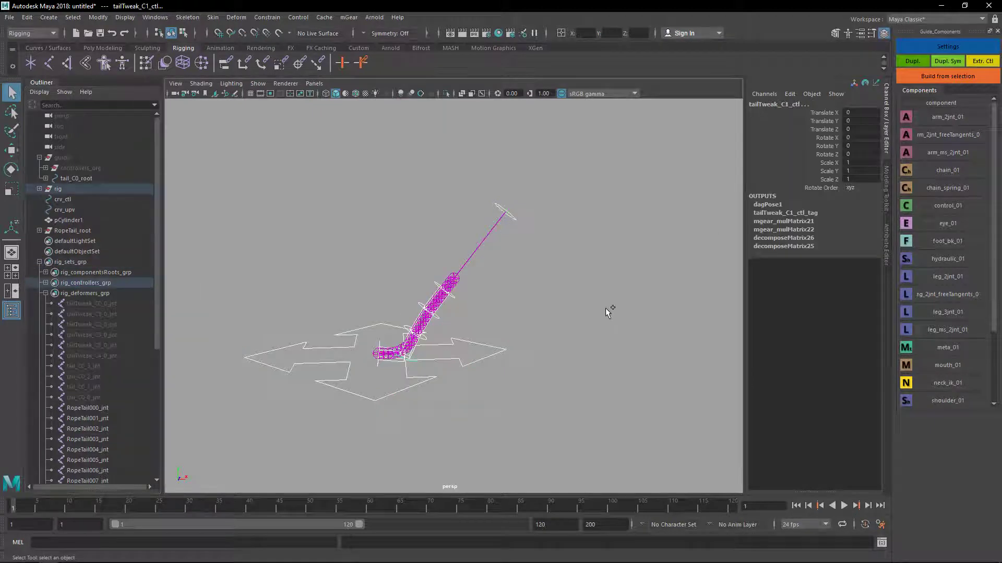
key(ctrl+shift+r)
alt+right_drag(558, 332, 540, 407)
alt+middle_drag(540, 407, 540, 361)
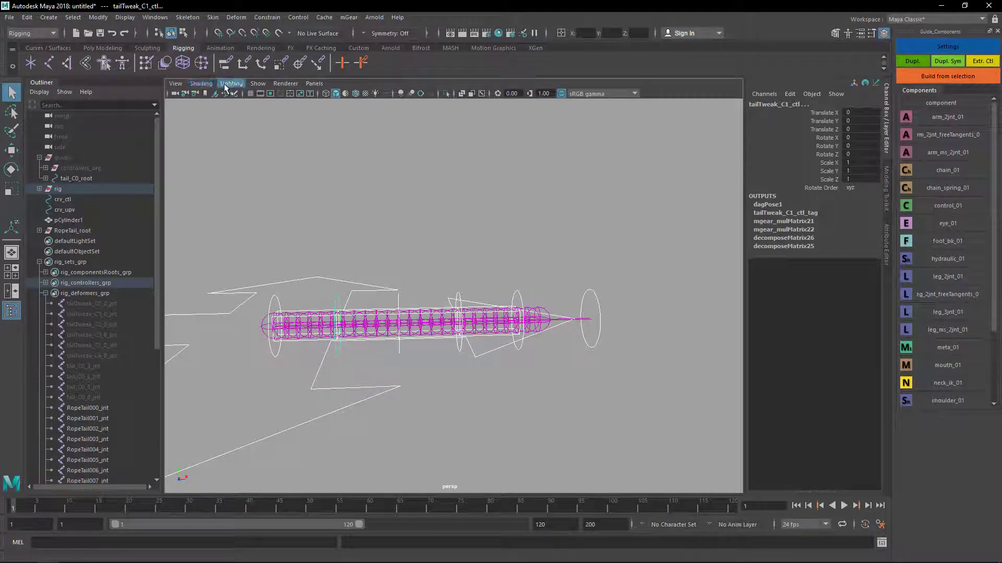
Step: Show polygon objects again in the perspective view and expand the polyCylinder1 input settings of the tail cylinder
click(259, 88)
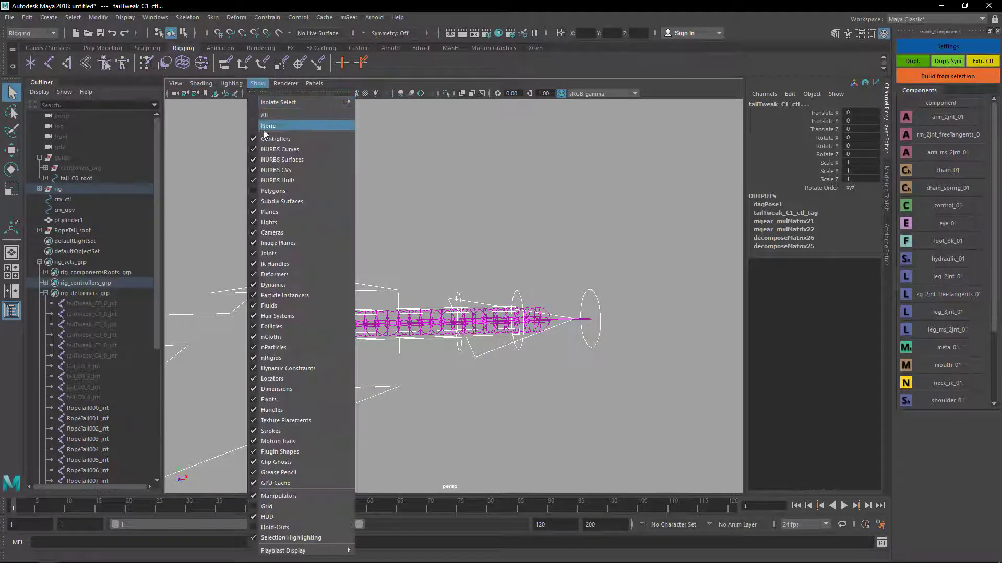
click(276, 190)
scroll(428, 313, up, 2)
alt+middle_drag(429, 328, 501, 260)
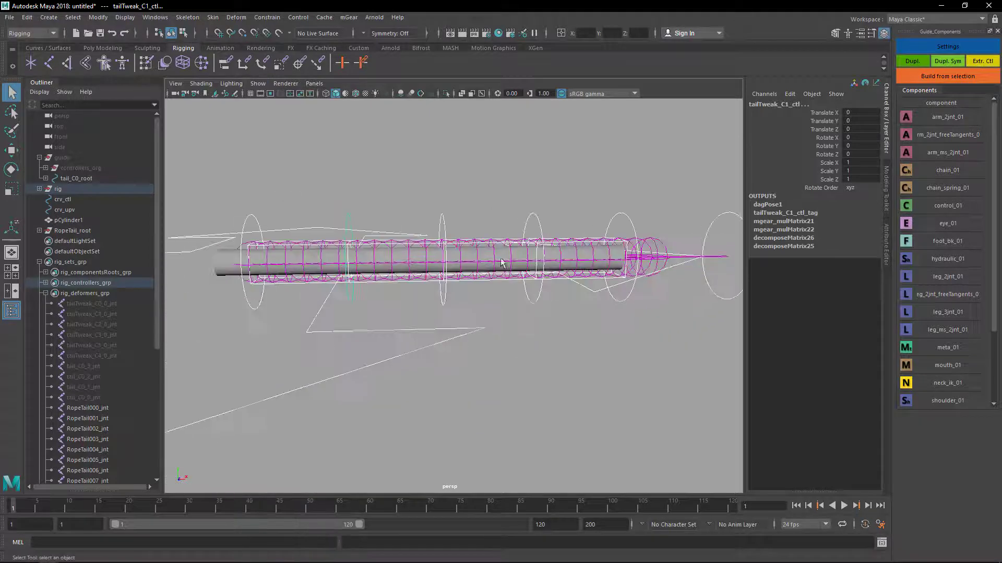
click(219, 262)
click(773, 222)
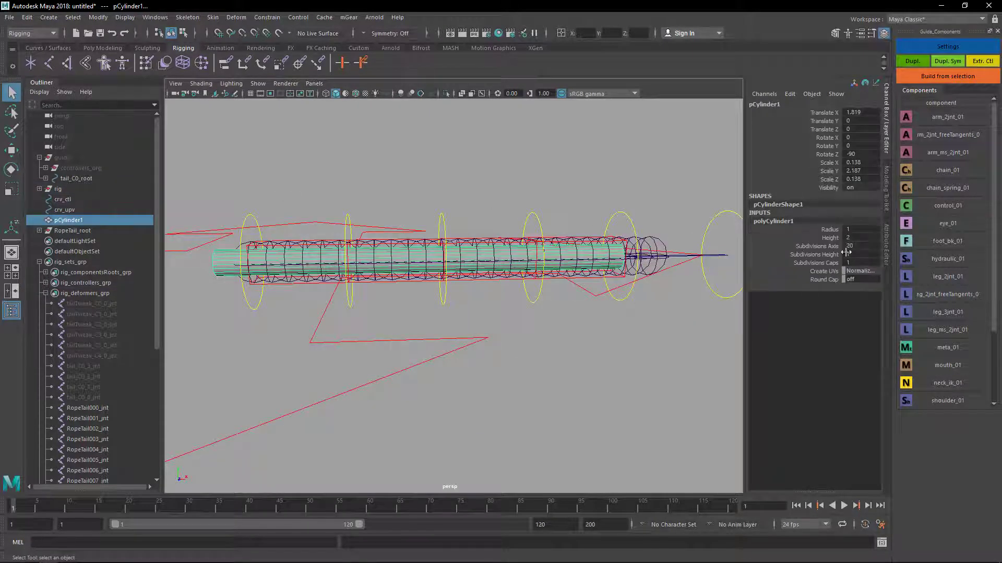
click(829, 238)
middle_drag(441, 308, 553, 307)
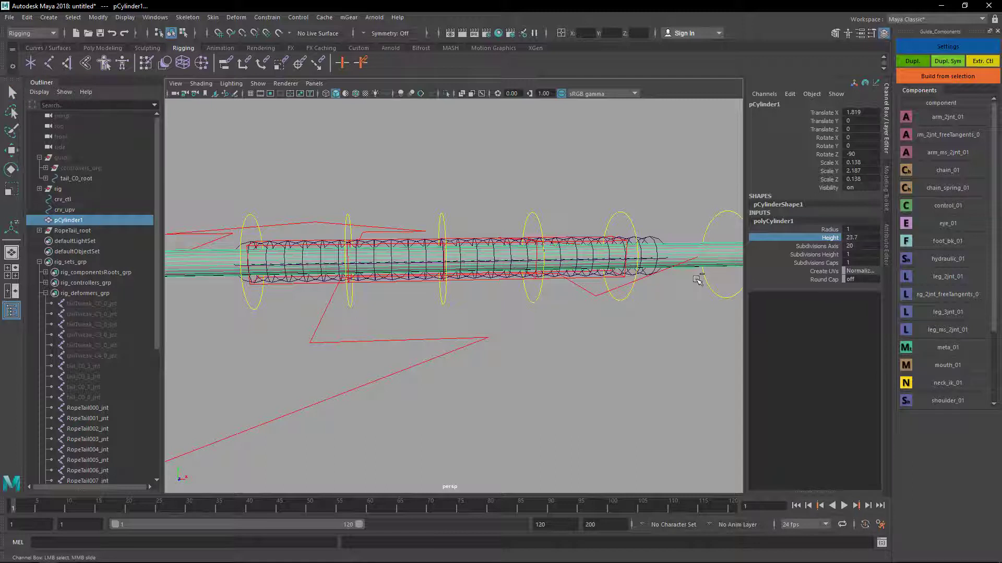
key(ctrl+z)
Step: Set the tail cylinder's Subdivisions Height to 50 and reselect the cylinder
click(827, 258)
middle_drag(469, 334, 500, 334)
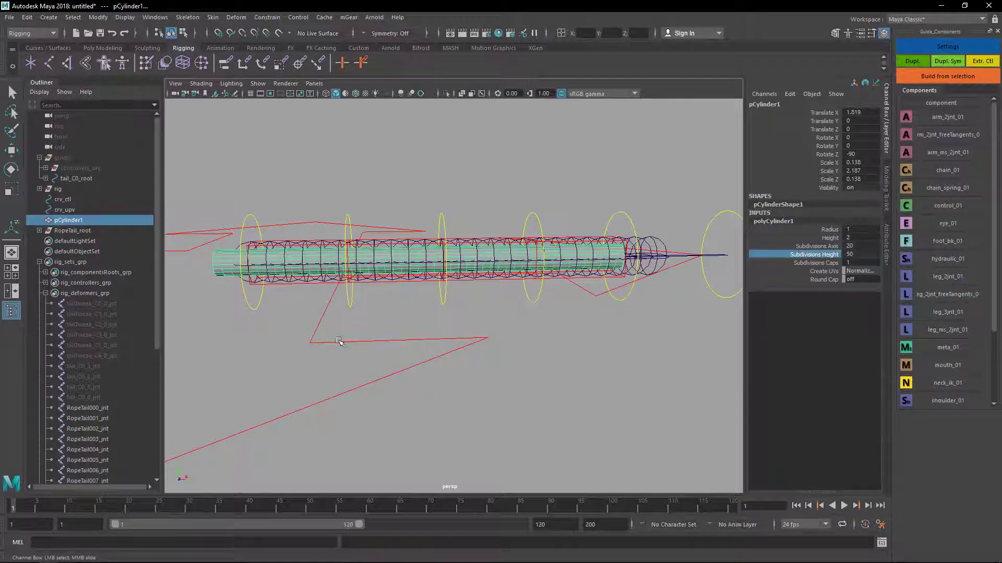
click(540, 347)
click(225, 260)
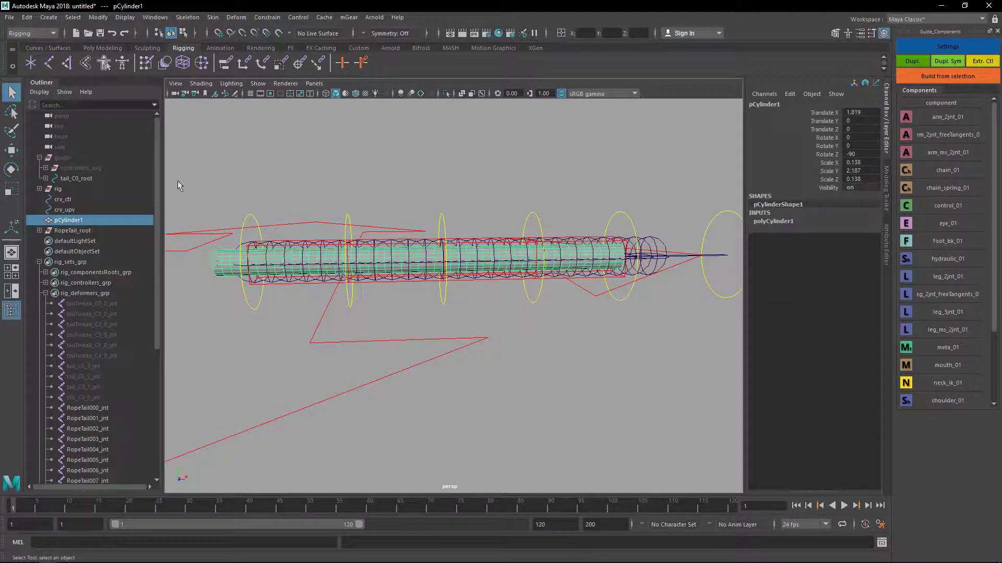
Step: Delete the construction history of the tail cylinder and clear the selection
click(27, 17)
mouse_move(61, 140)
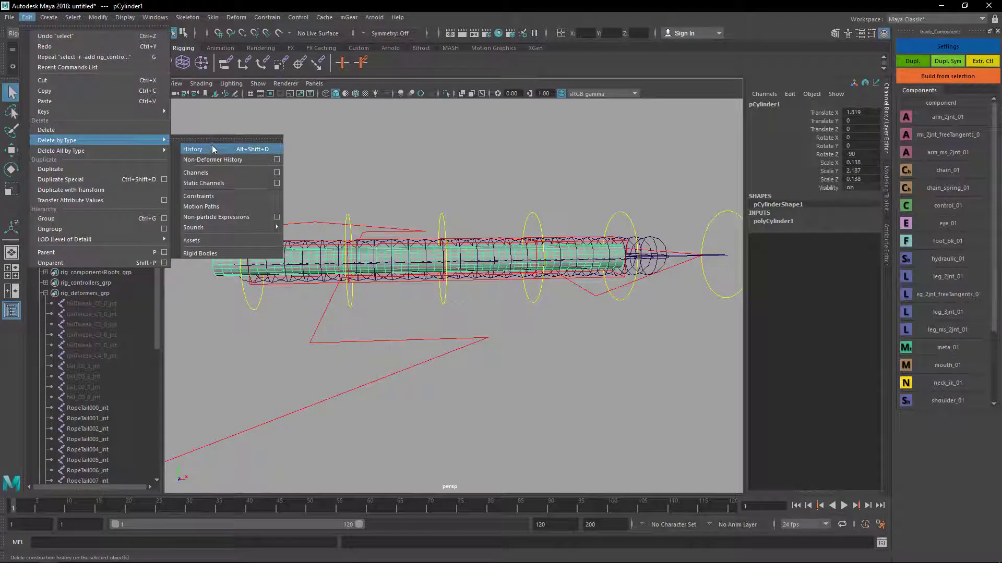
click(213, 149)
click(532, 197)
alt+drag(532, 197, 553, 243)
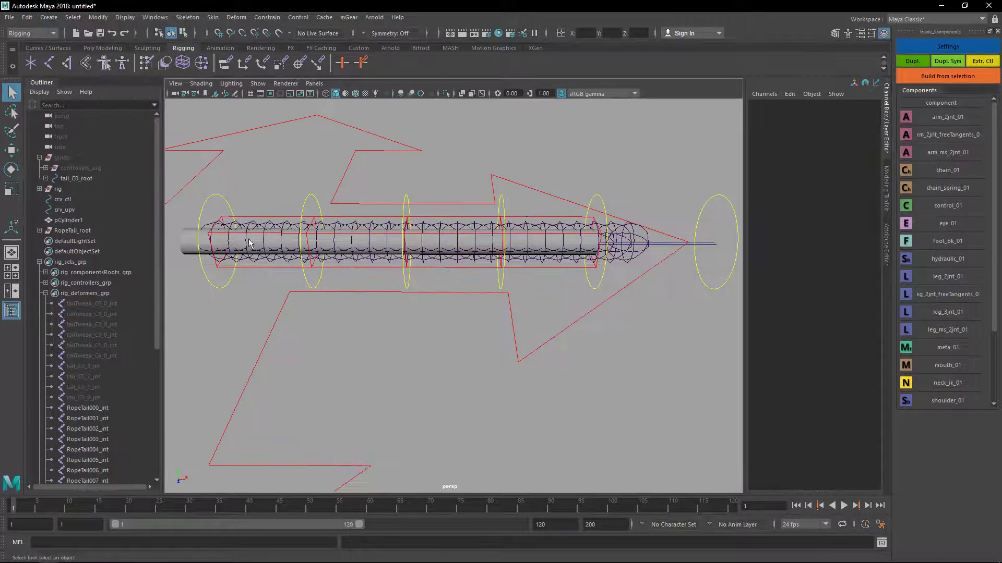
Step: Bind the tail cylinder to the selected joints RopeTail000_jnt through RopeTail024_jnt, using closest distance, classic linear skinning and max influences 1
scroll(102, 360, down, 6)
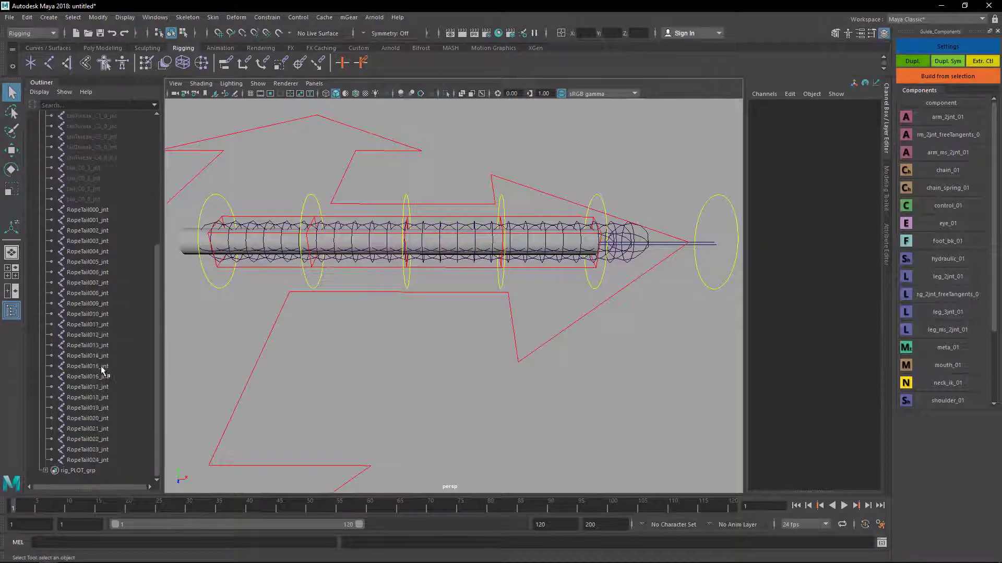
click(105, 210)
shift+click(105, 460)
shift+click(187, 245)
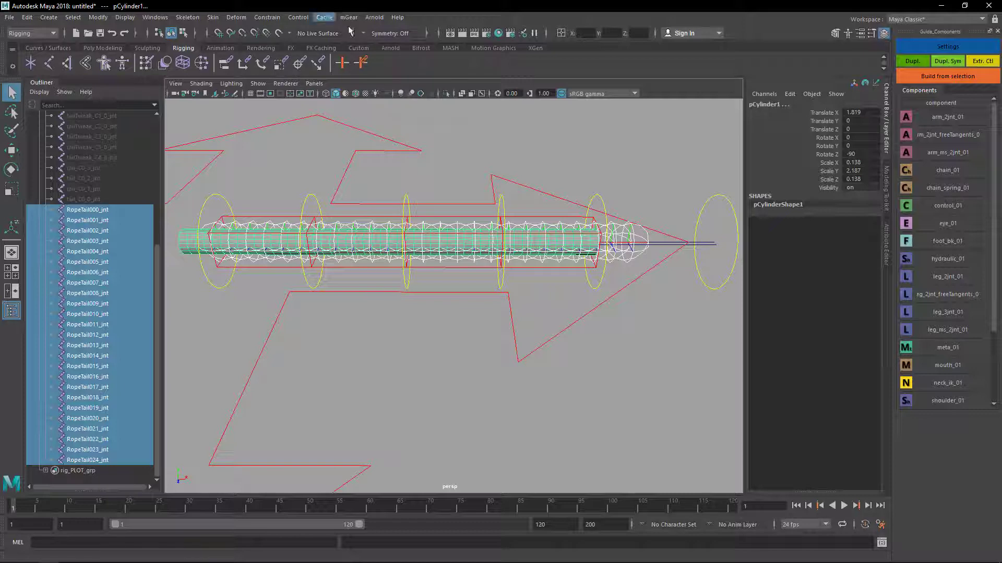
click(212, 17)
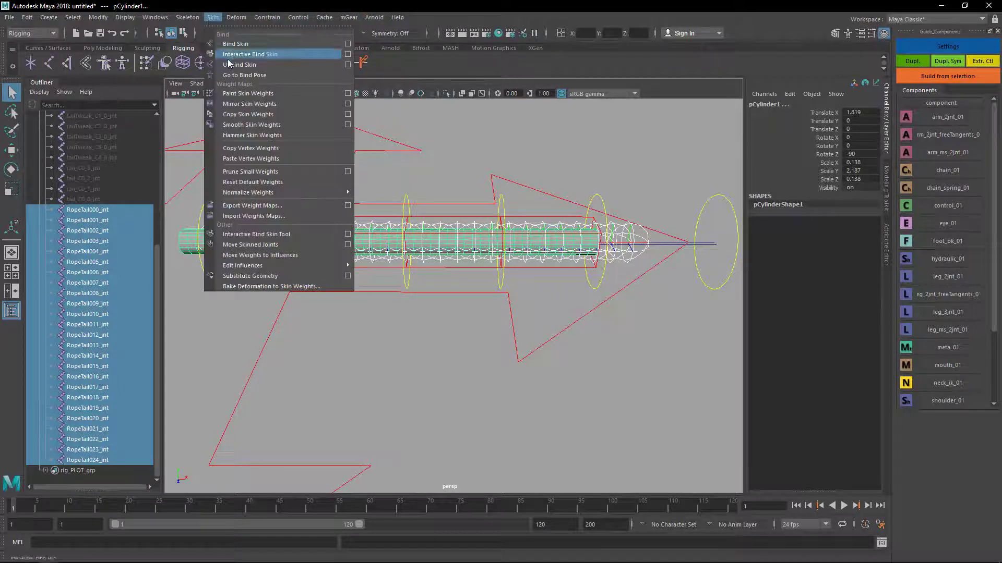
click(347, 44)
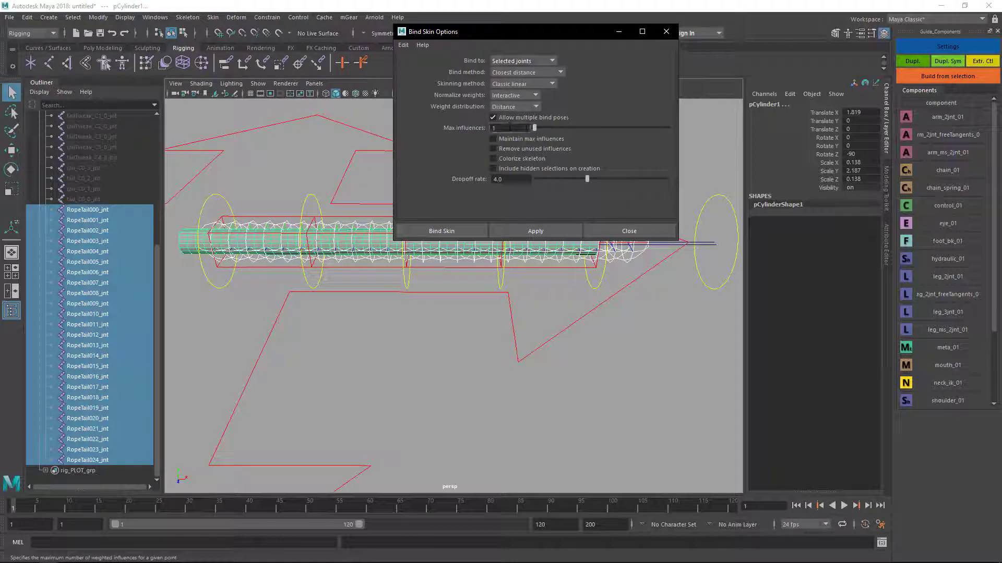
click(532, 227)
click(627, 232)
click(504, 213)
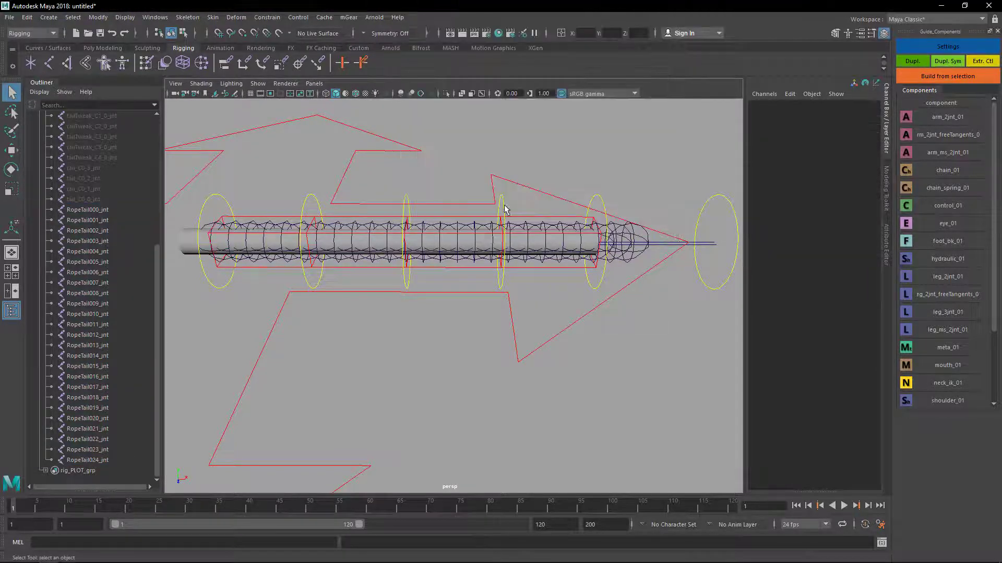
Step: Test the skinned tail by moving tailTweak_C2_ctl upward by about 0.72 in Y
scroll(504, 213, down, 3)
click(422, 225)
key(w)
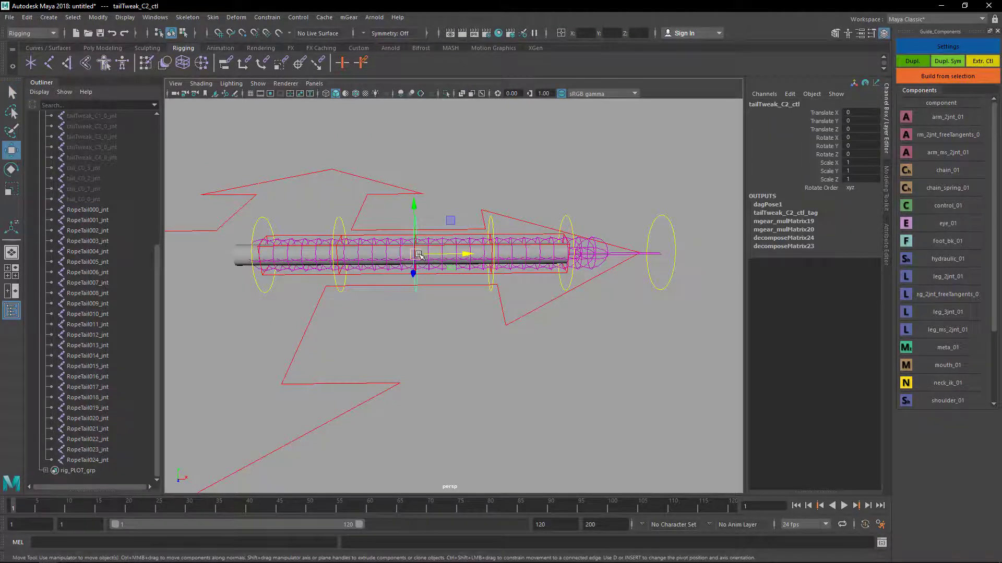
drag(421, 264, 404, 194)
key(q)
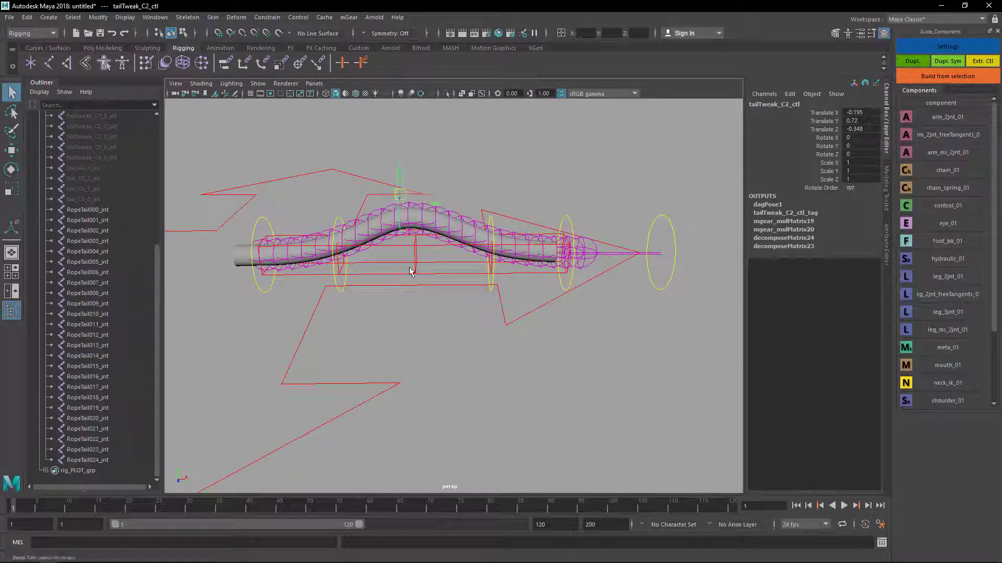
Step: Bend the tail downward by rotating tail_C0_fk1_ctl about -11.6 degrees in Z and another control nearer the tip
click(428, 247)
key(e)
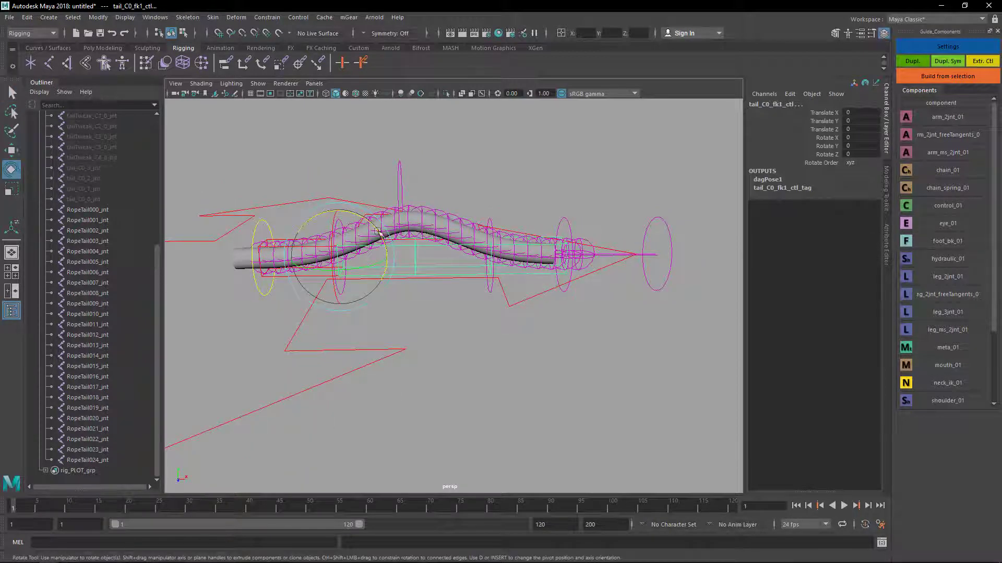
mouse_move(378, 231)
mouse_down()
mouse_move(368, 222)
mouse_move(396, 233)
mouse_up()
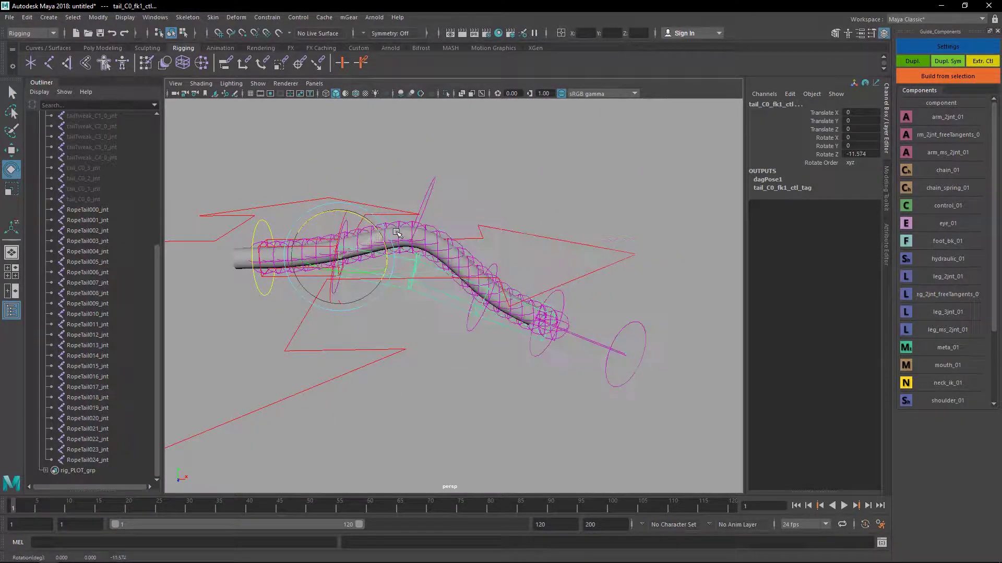
key(q)
click(504, 327)
key(e)
drag(485, 260, 527, 275)
key(q)
Step: Select global_C0_ctl and set its Spring chain intensity to 1
alt+drag(290, 371, 349, 362)
scroll(376, 344, down, 5)
alt+drag(392, 337, 435, 314)
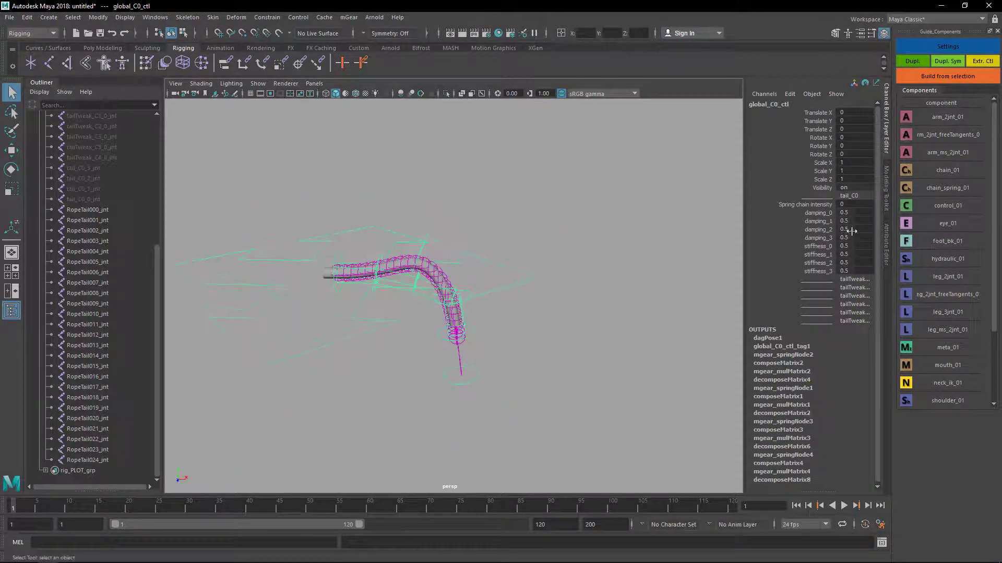
click(820, 205)
middle_drag(481, 283, 573, 288)
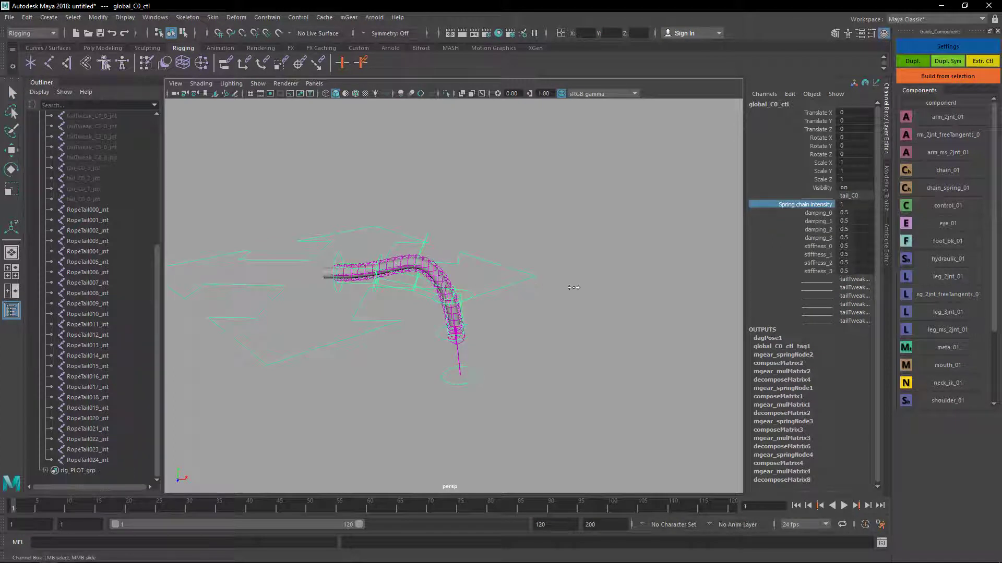
Step: Set all damping and stiffness values of global_C0_ctl to 0.1 and move the control to test the spring motion
alt+drag(558, 311, 560, 309)
drag(848, 205, 854, 254)
click(850, 254)
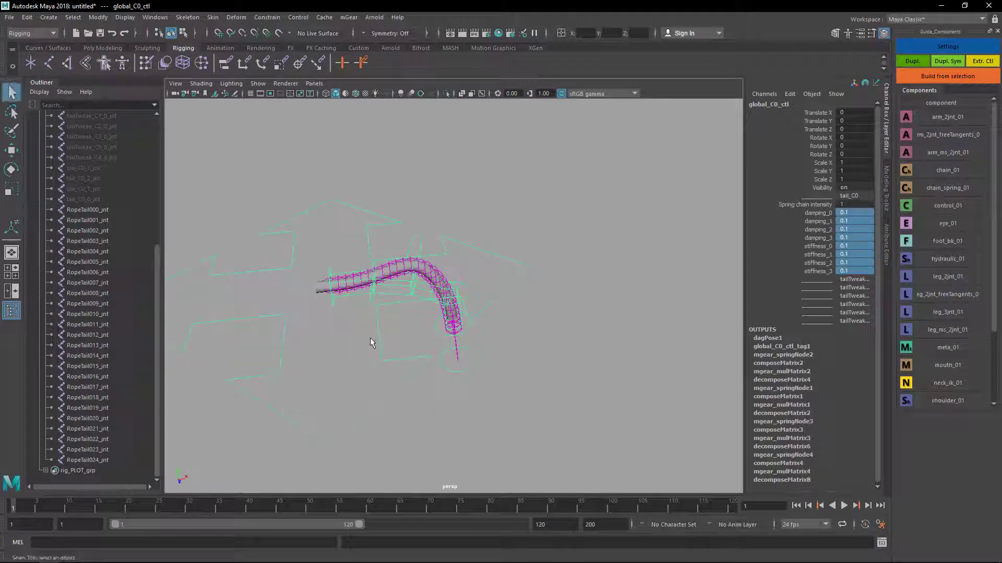
key(w)
drag(336, 282, 364, 244)
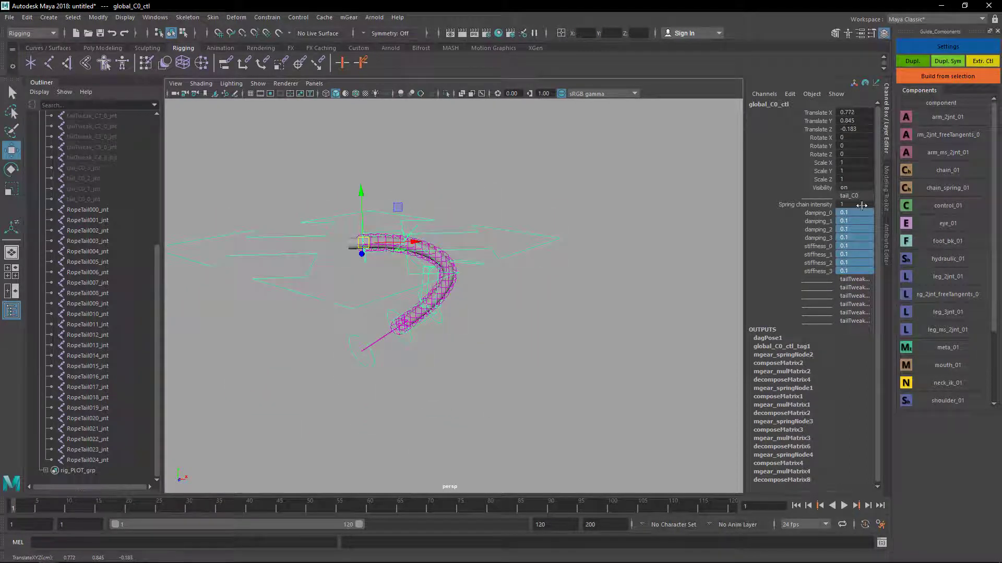
Step: Set all damping and stiffness values of global_C0_ctl to 0.3
drag(861, 205, 864, 274)
click(855, 245)
text(0.3)
key(Return)
key(q)
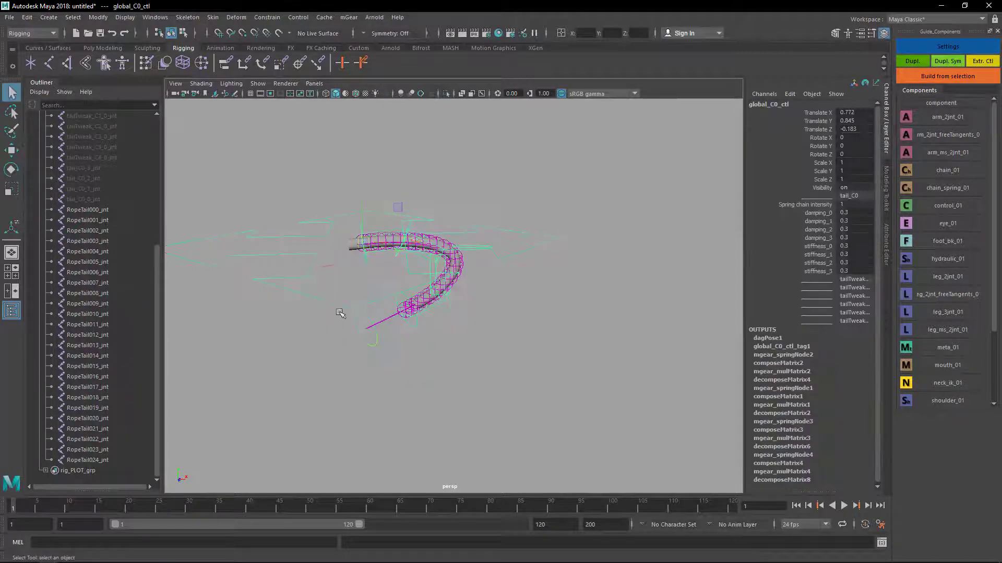
Step: Move global_C0_ctl upward to about 1.65 in Y to test the spring motion again
key(w)
drag(359, 252, 358, 222)
key(q)
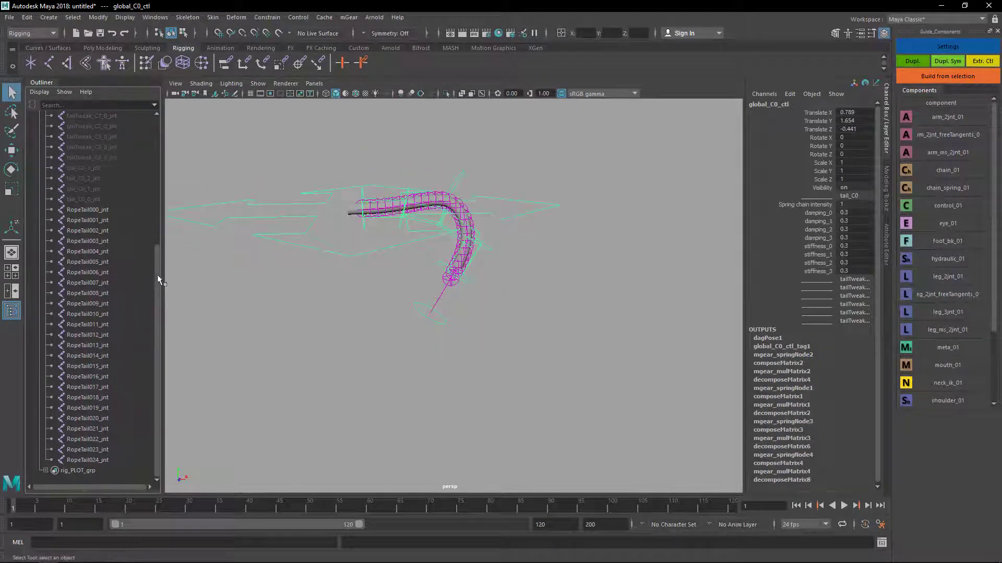
Step: Parent crv_ctl, crv_upv and RopeTail_root under the rig's setup group
drag(158, 275, 157, 159)
click(39, 241)
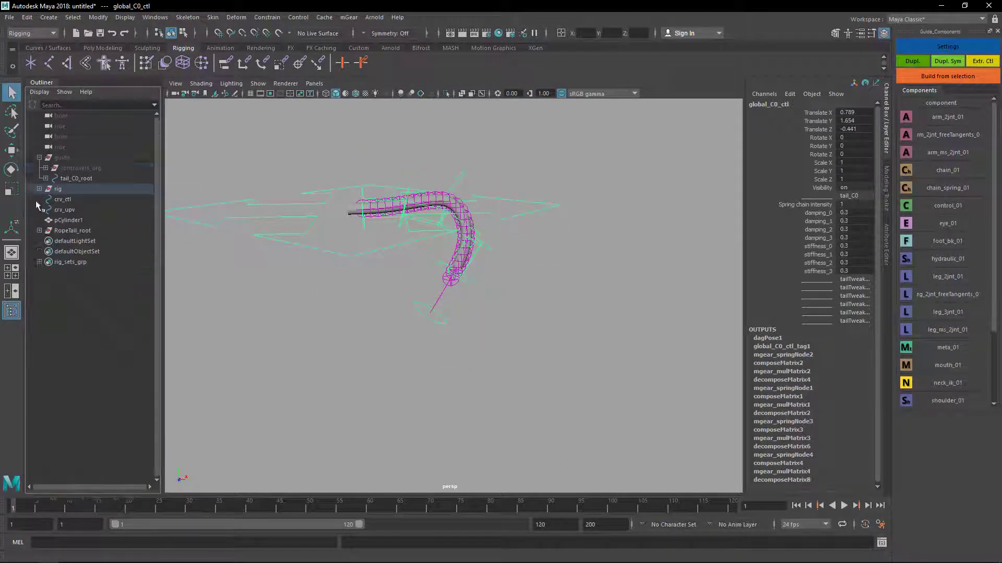
click(61, 189)
click(62, 199)
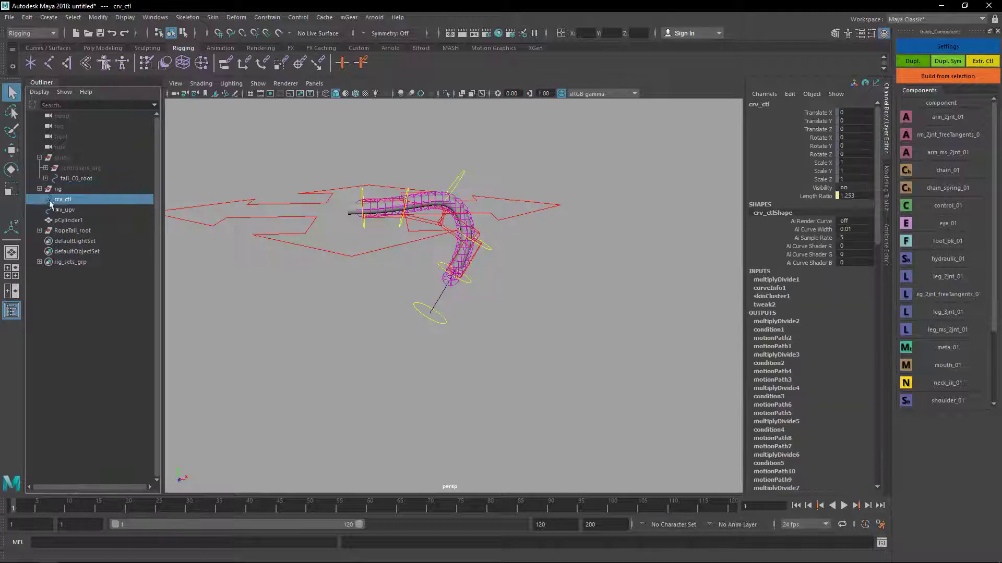
click(39, 188)
ctrl+click(65, 241)
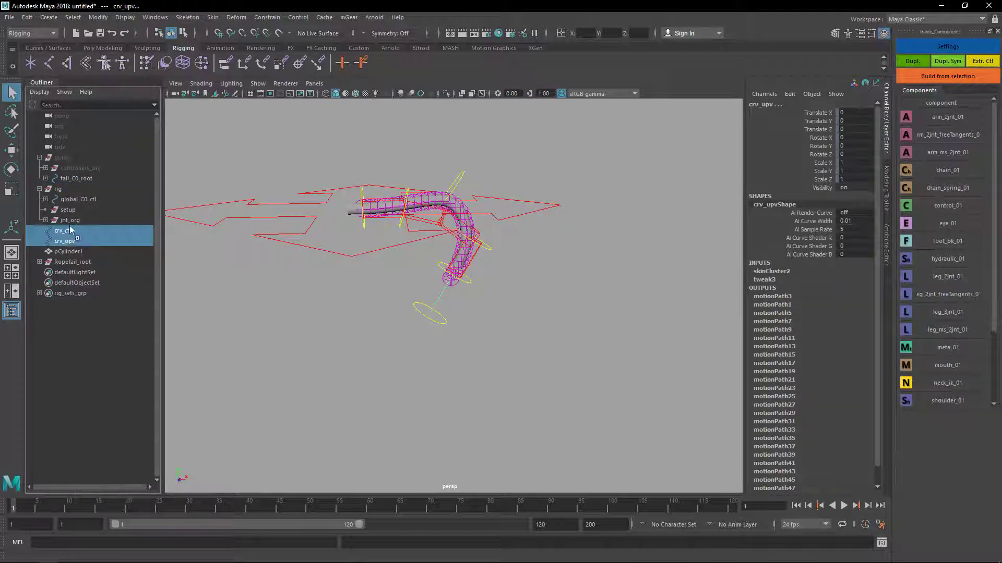
drag(79, 212, 62, 211)
click(66, 231)
click(78, 242)
click(45, 209)
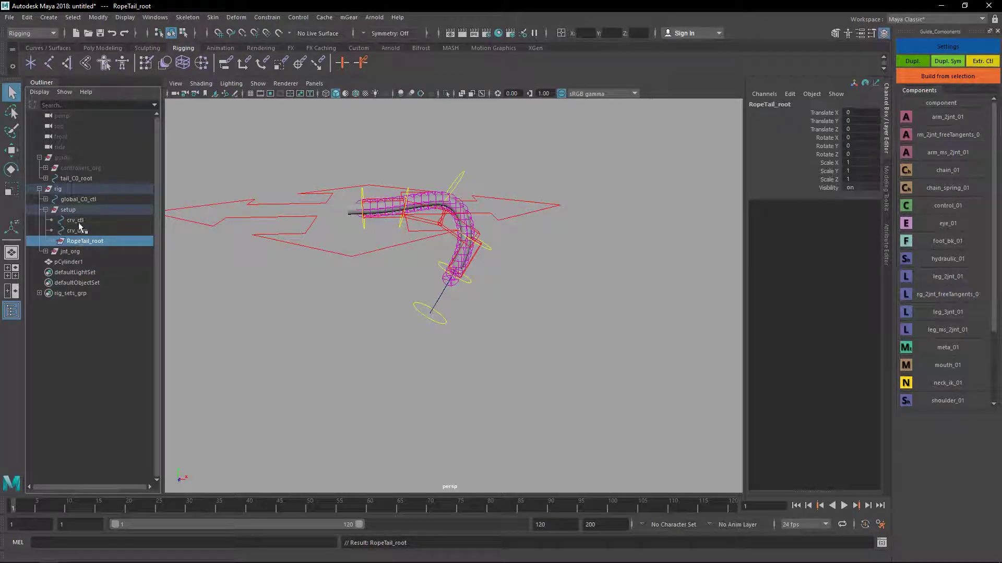
Step: Hide crv_ctl, crv_upv and RopeTail_root inside the setup group
click(78, 222)
shift+click(80, 239)
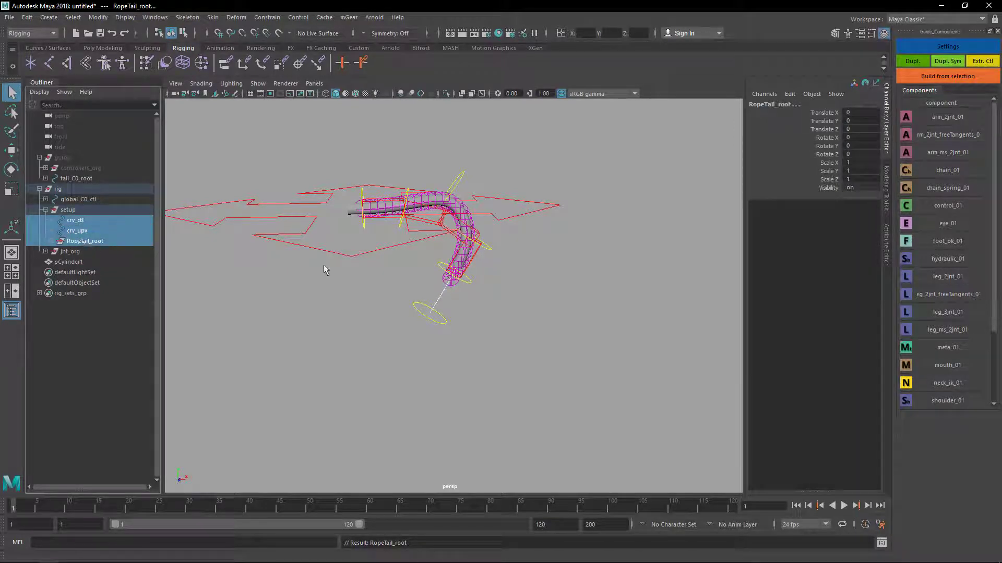
key(ctrl+h)
alt+drag(369, 253, 493, 272)
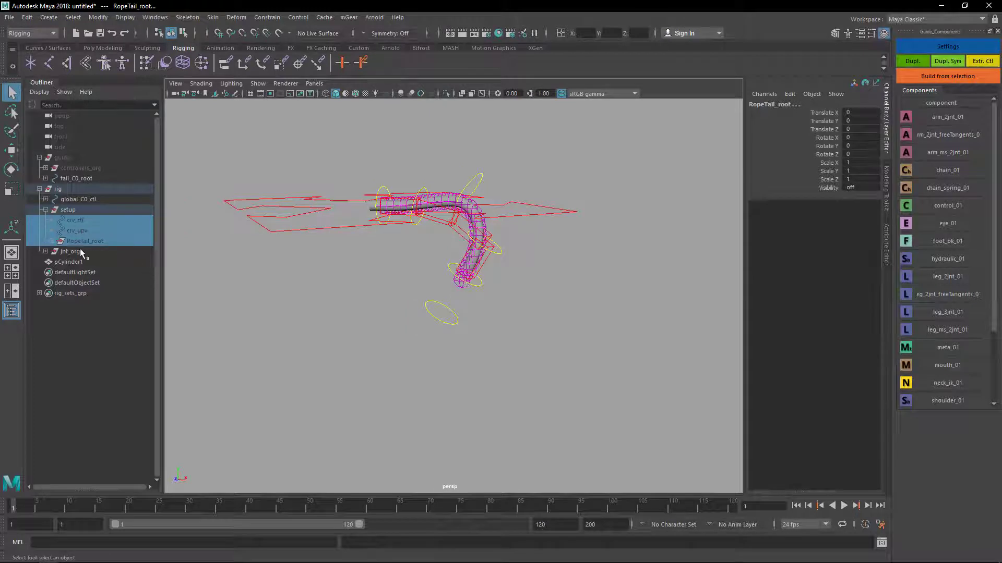
Step: Turn off Jnt Vis on the rig group to hide the joints
click(58, 189)
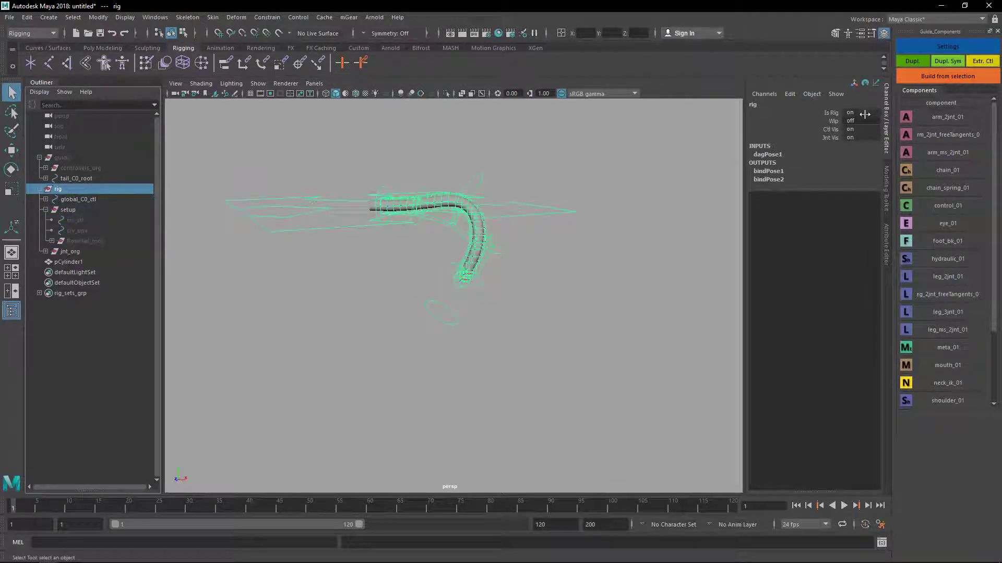
click(859, 138)
text(0)
key(Return)
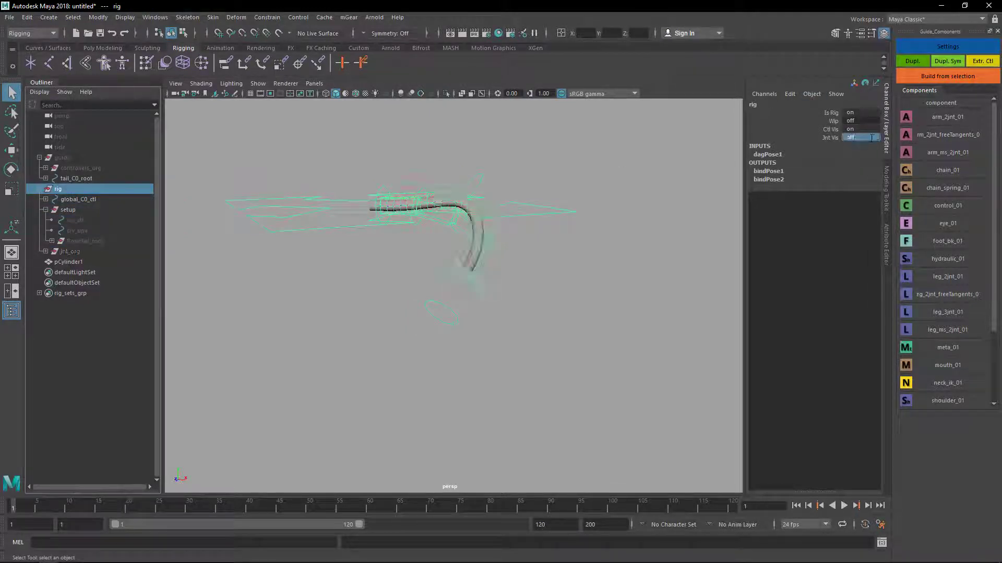
alt+drag(597, 237, 520, 227)
Step: Select the rig controls and reset them to their default pose
drag(470, 293, 556, 332)
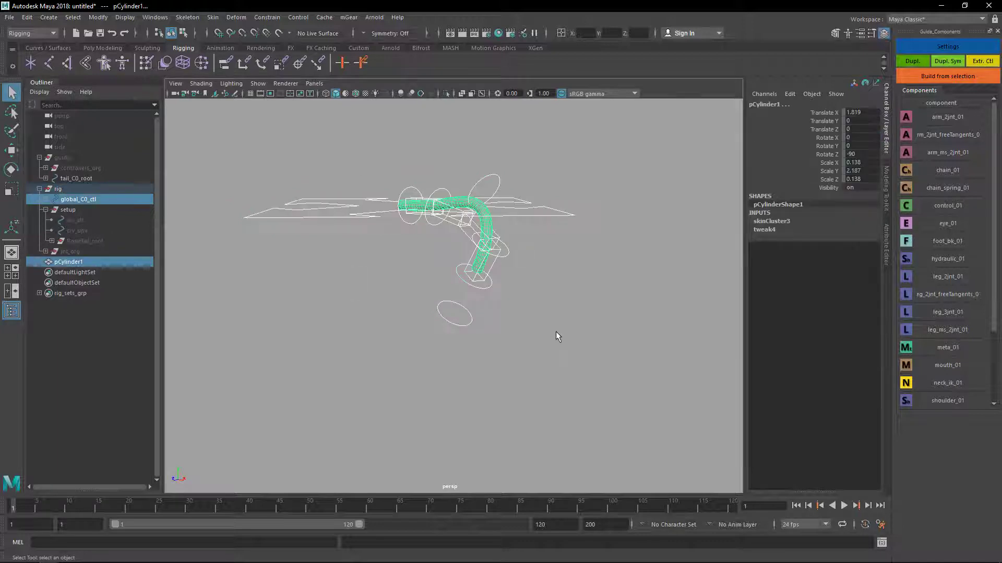
click(477, 306)
click(495, 273)
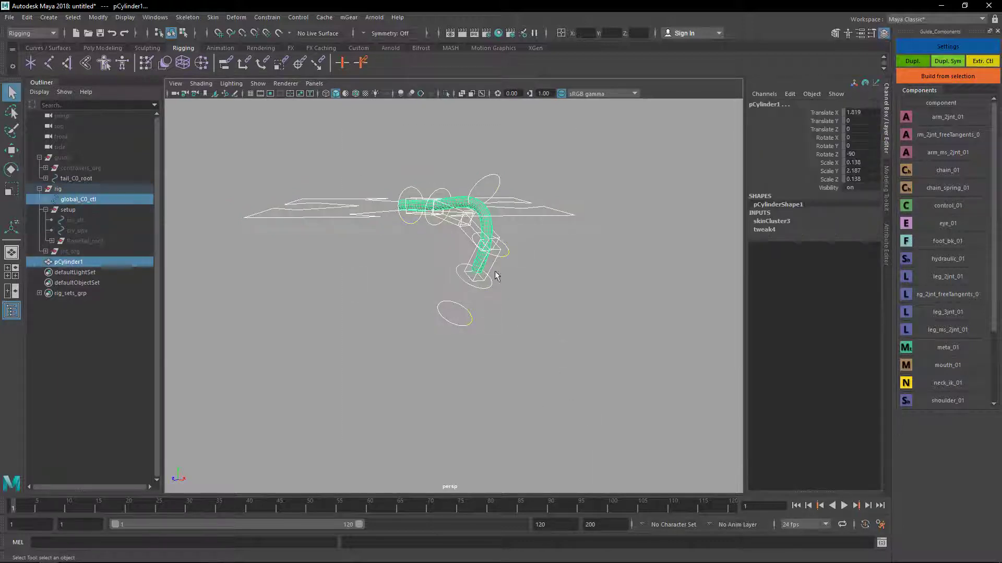
click(487, 228)
key(ctrl+z)
scroll(550, 226, up, 2)
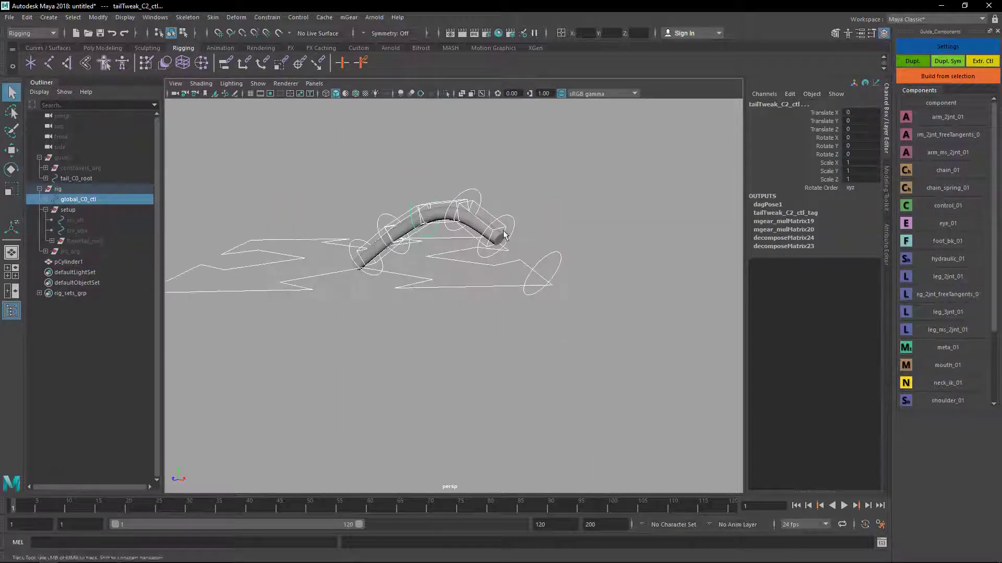
mouse_move(443, 269)
alt+mouse_down()
mouse_move(530, 287)
mouse_move(449, 280)
alt+mouse_up()
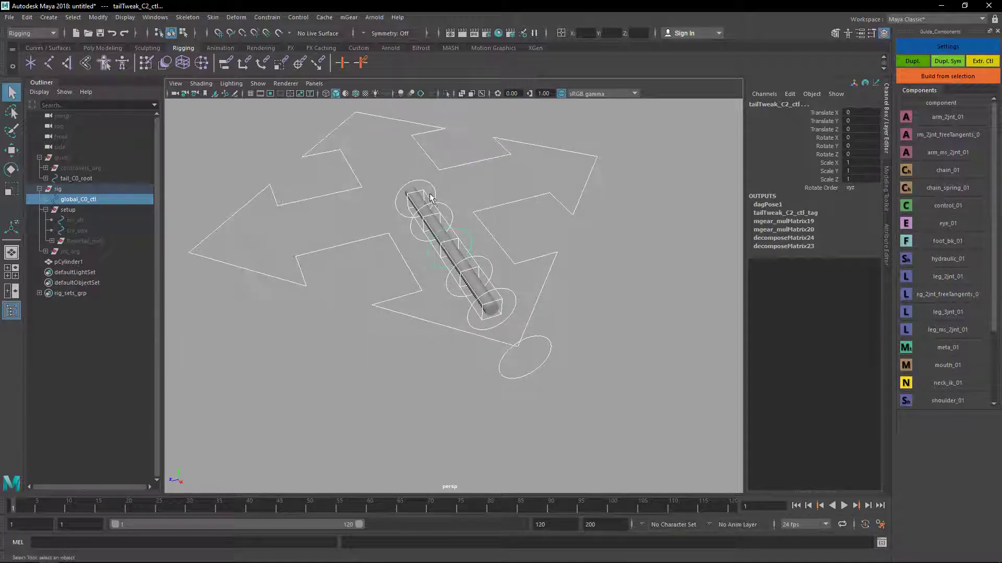
Step: Rotate the control at the tail's base slightly and offset tailTweak_C3_ctl to pose the mesh
click(431, 197)
key(e)
mouse_move(422, 232)
mouse_down()
mouse_move(405, 226)
mouse_move(424, 229)
mouse_up()
key(q)
click(459, 276)
key(w)
mouse_move(456, 272)
mouse_down()
mouse_move(517, 237)
mouse_move(482, 246)
mouse_move(511, 179)
mouse_move(465, 272)
mouse_up()
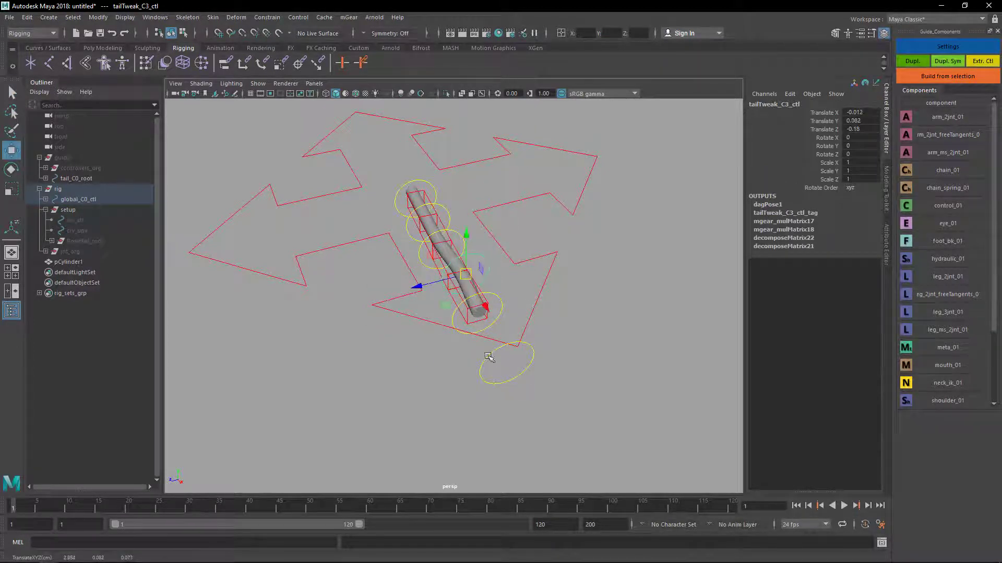
key(q)
Step: Shape a wave in the tail by moving tailTweak_C2_ctl up and tailTweak_C1_ctl down
alt+drag(489, 360, 489, 291)
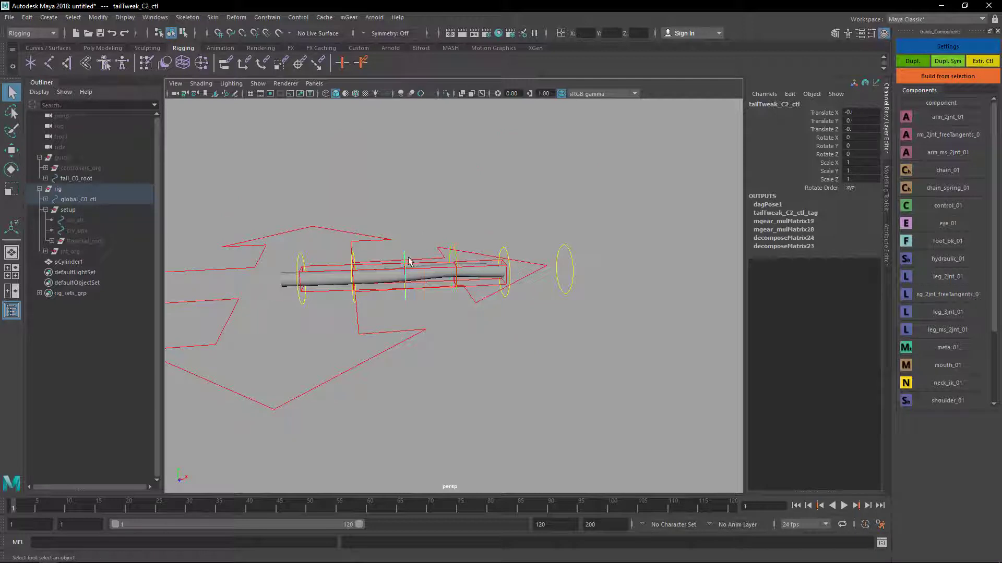
key(w)
drag(404, 275, 405, 243)
key(q)
click(353, 259)
key(w)
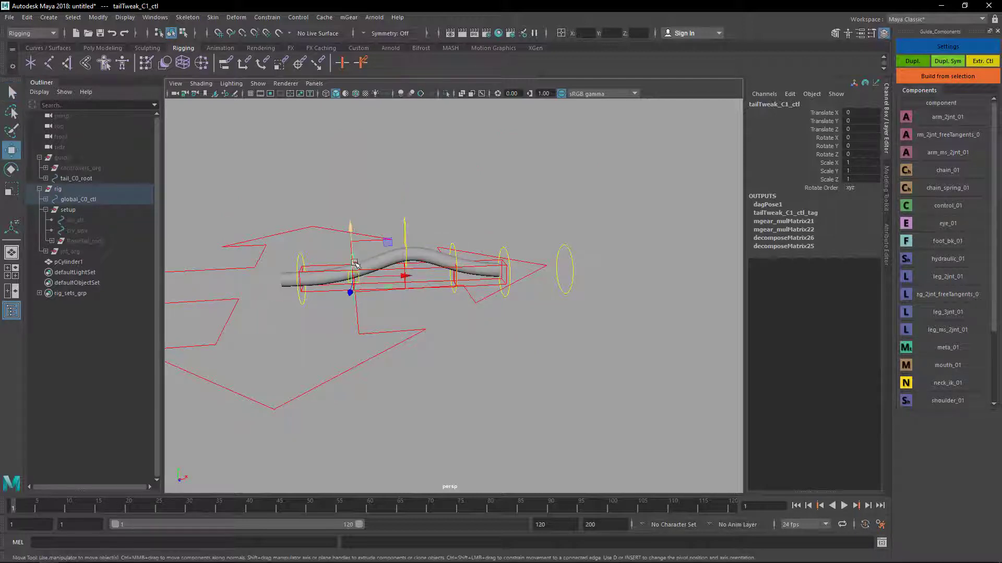
mouse_move(353, 276)
mouse_down()
mouse_move(349, 251)
mouse_move(349, 294)
mouse_up()
key(q)
Step: Rotate tailTweak_C4_ctl downward around Z and raise tailTweak_C3_ctl to about 0.69 in Y
alt+drag(498, 308, 508, 238)
key(e)
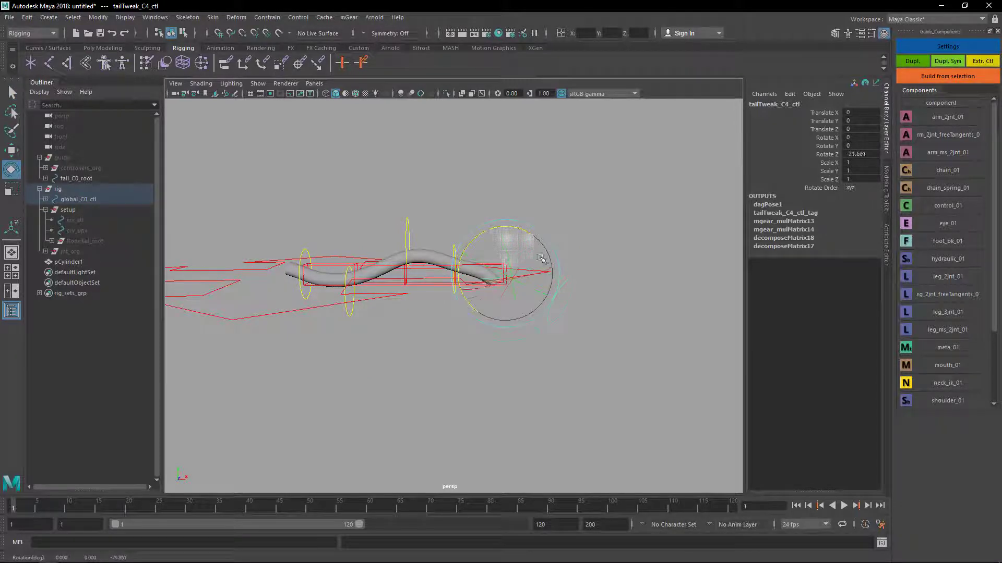
key(q)
click(454, 255)
key(w)
drag(455, 269, 463, 240)
key(q)
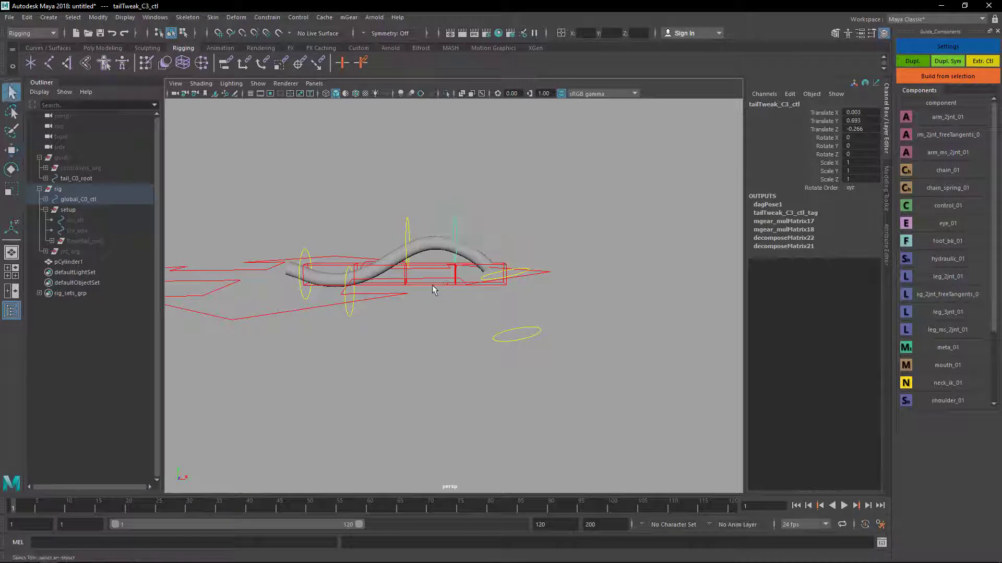
Step: Curl the tail end by rotating tail_C0_fk2_ctl slightly and tail_C0_fk3_ctl about -33 degrees in Z
click(448, 252)
key(e)
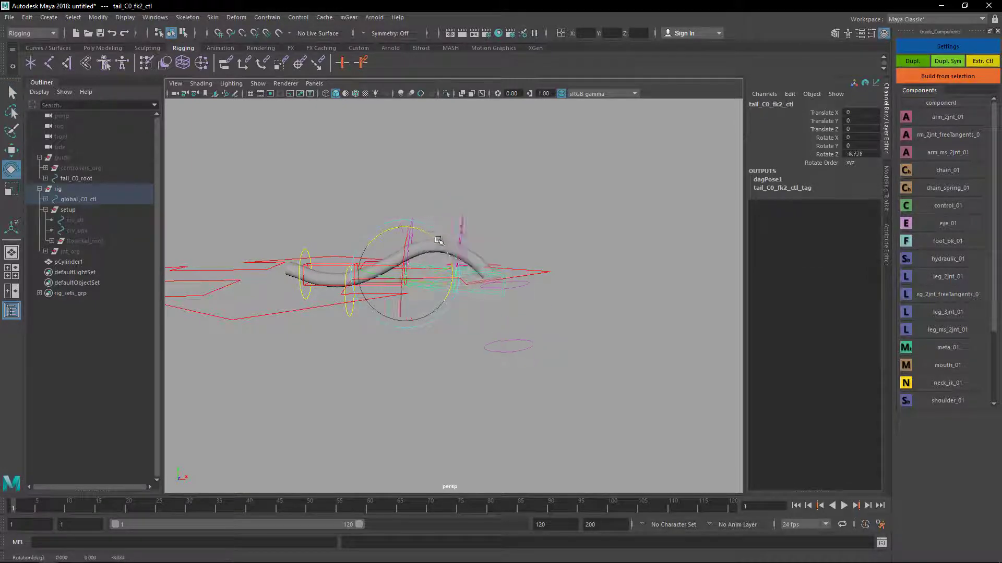
key(q)
click(479, 246)
key(e)
drag(479, 245, 497, 264)
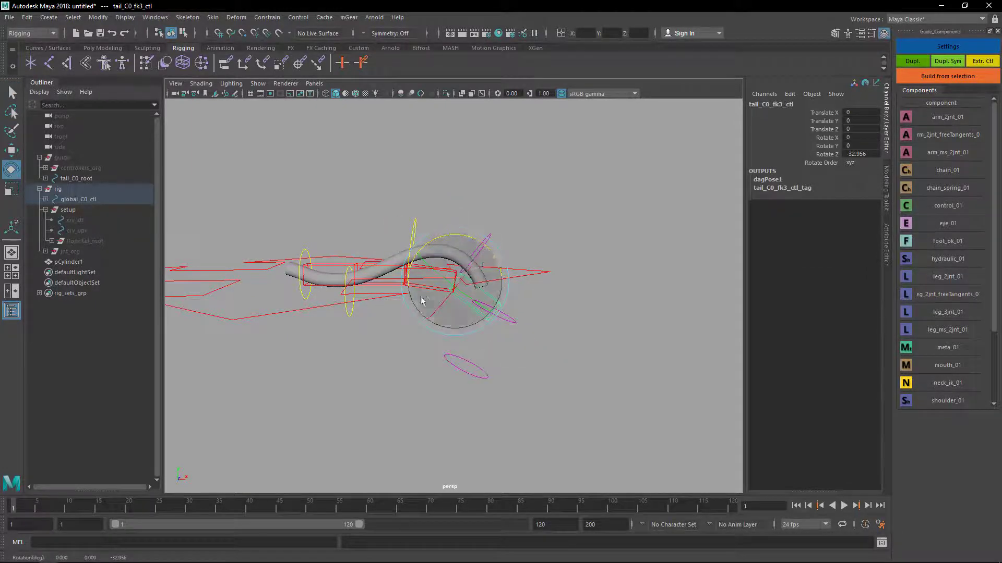
key(q)
Step: Move global_C0_ctl to about 1.63 in X and rotate it about 8.5 degrees in Y to test the posed tail's spring
alt+drag(315, 254, 299, 287)
drag(326, 322, 349, 342)
key(w)
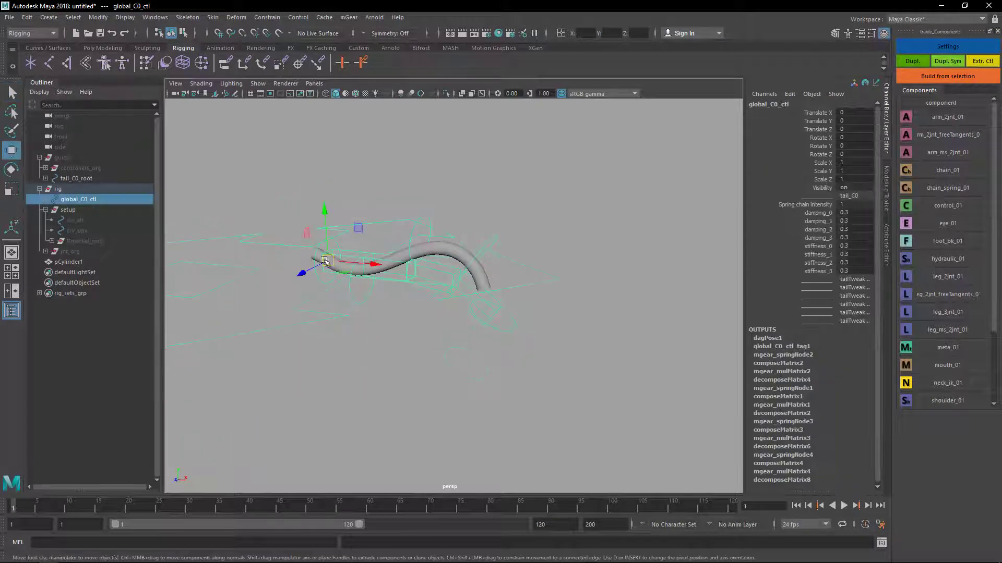
drag(324, 260, 406, 253)
alt+drag(417, 292, 380, 324)
key(e)
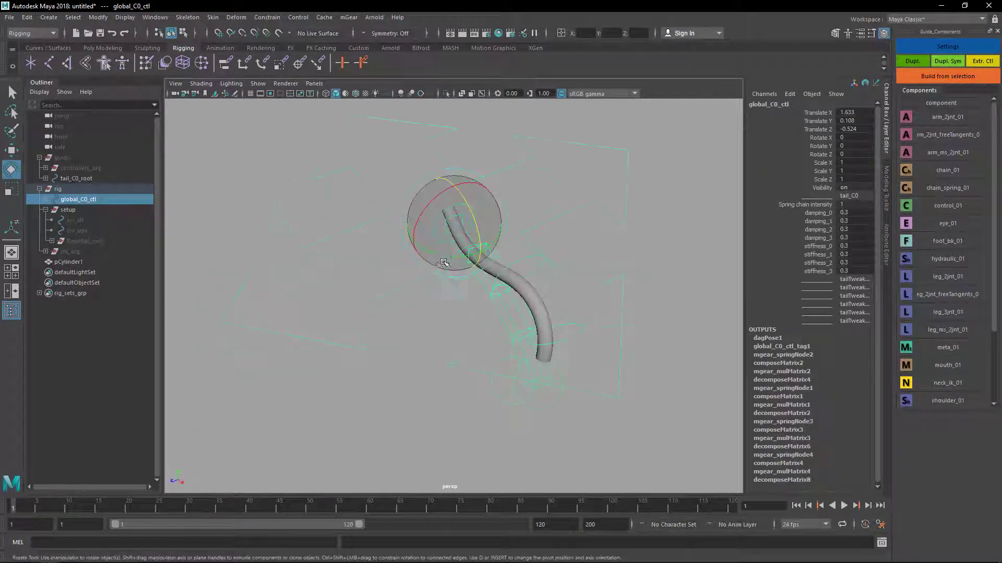
drag(429, 254, 482, 255)
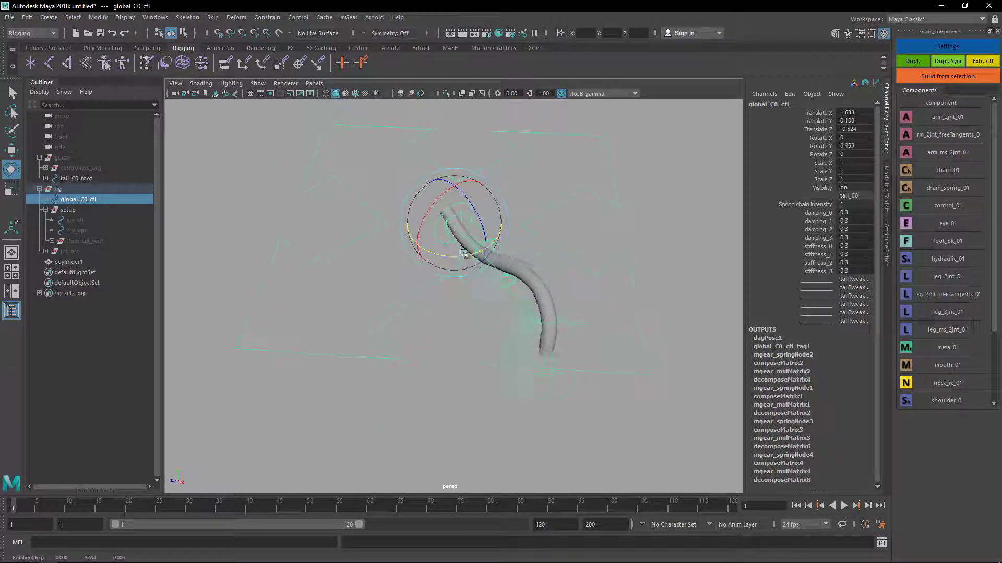
alt+drag(453, 347, 529, 300)
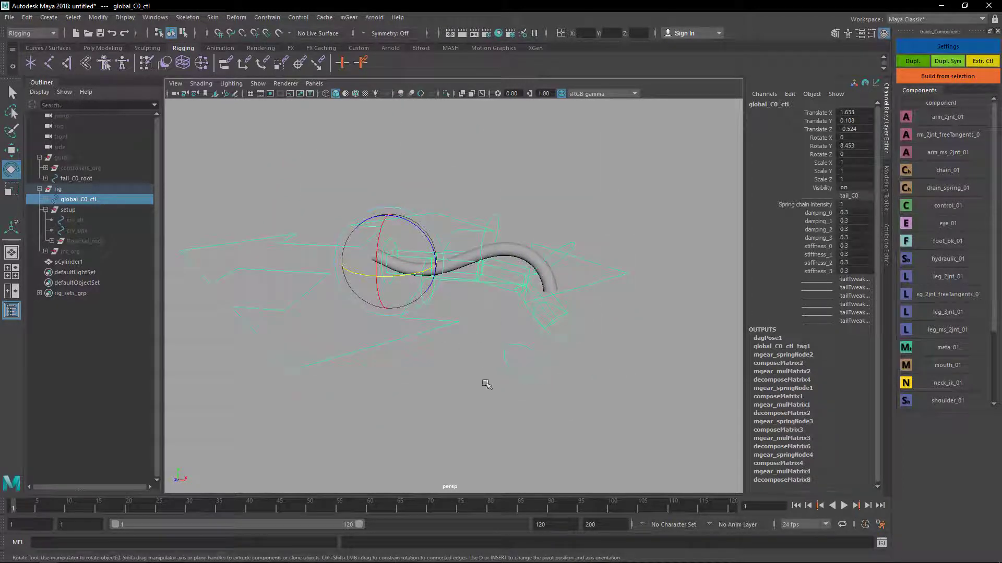